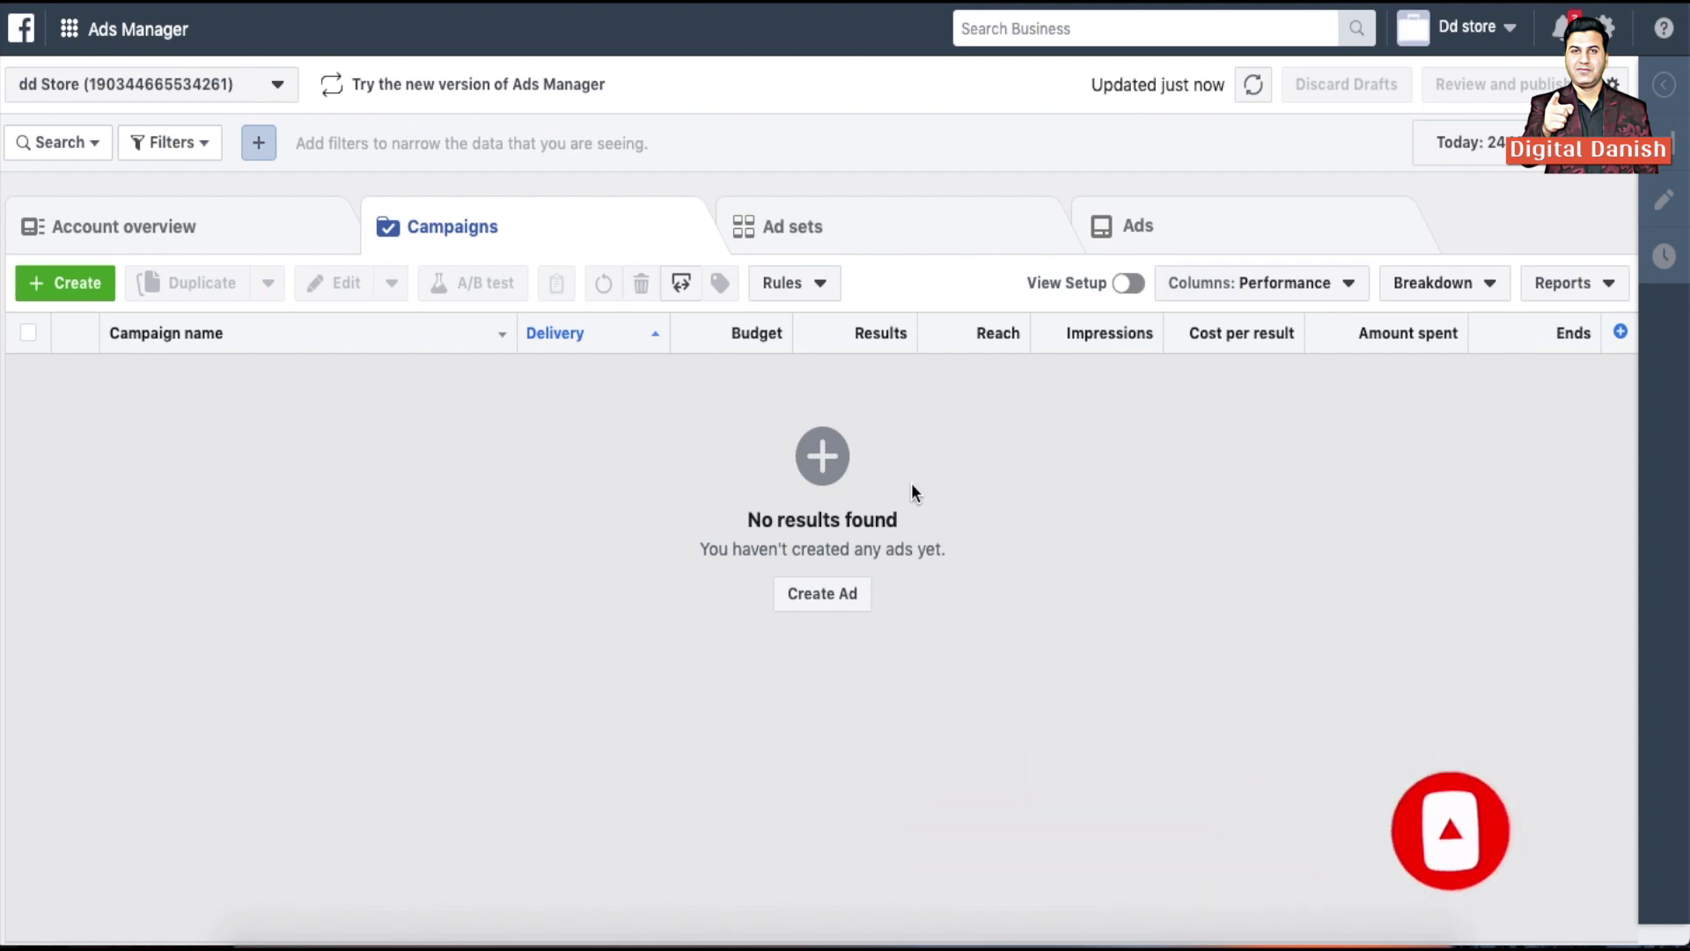
Open Business Settings and list the Pixels under Data sources
left_click(104, 30)
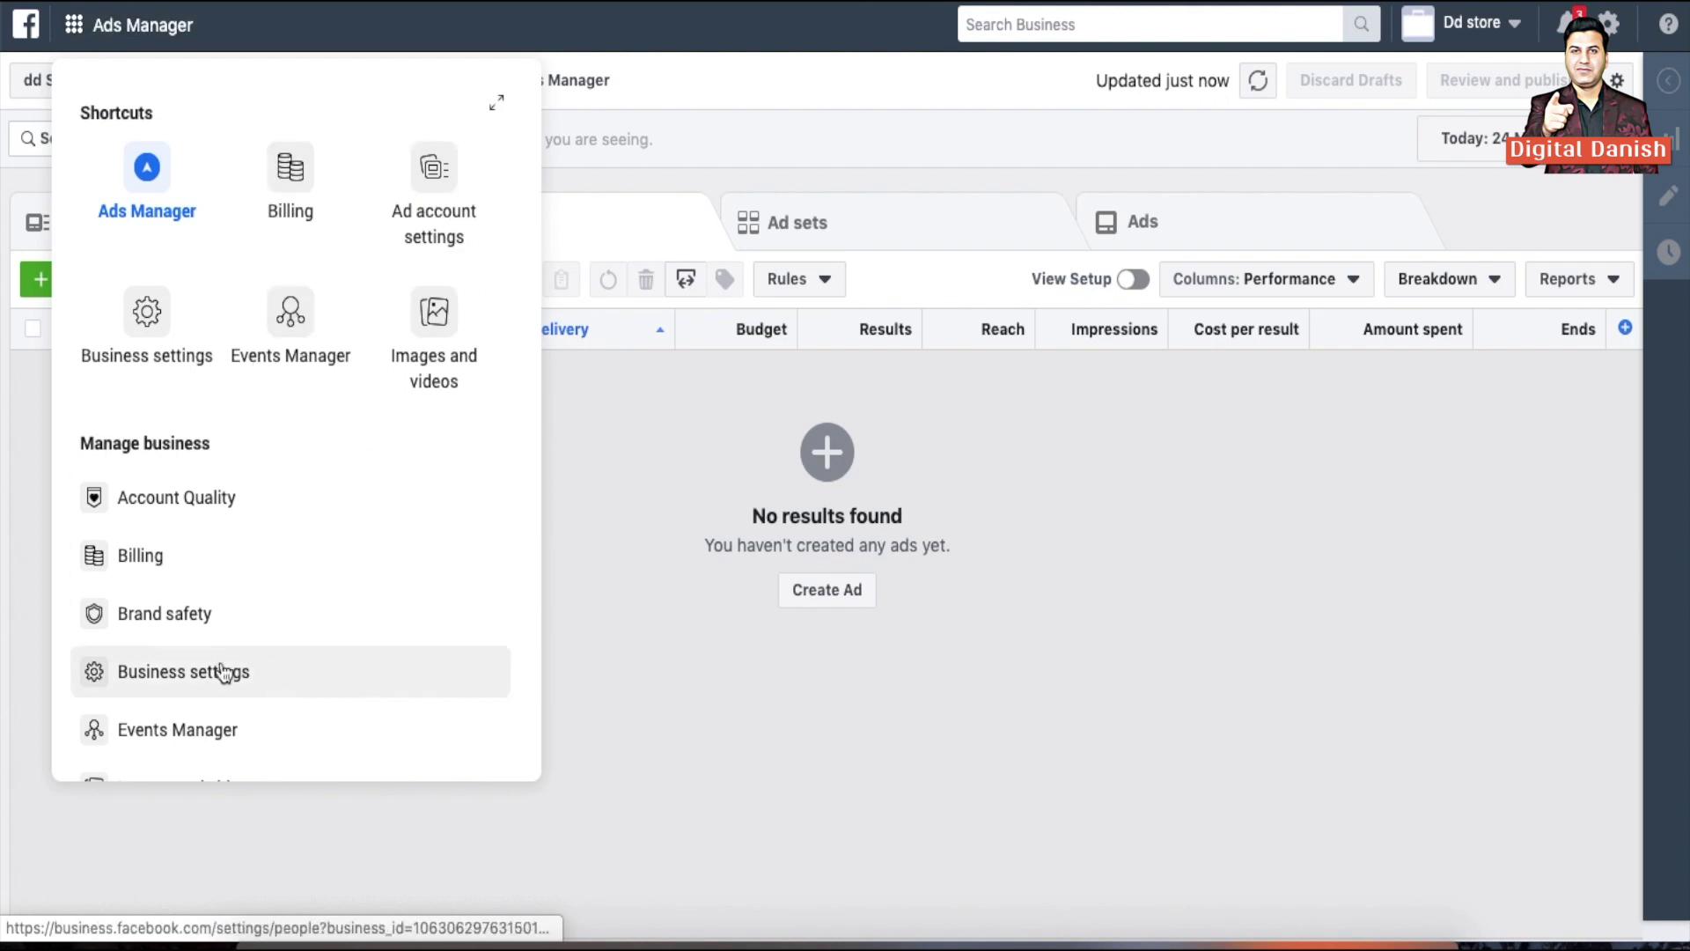
left_click(193, 691)
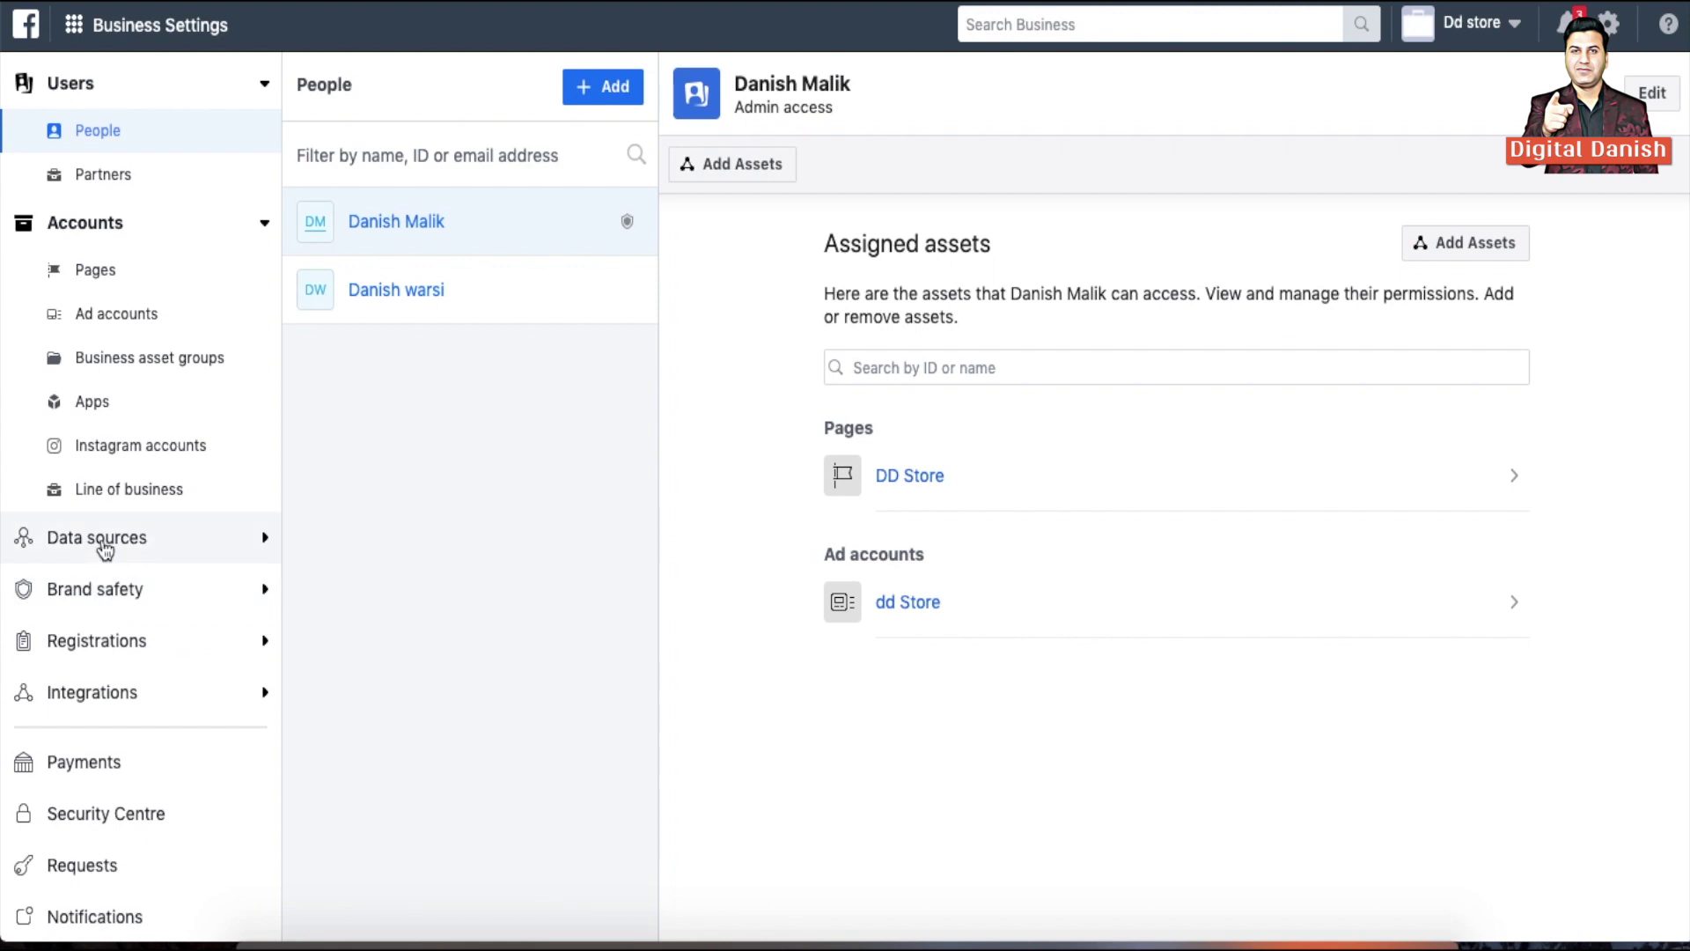
left_click(104, 539)
left_click(97, 628)
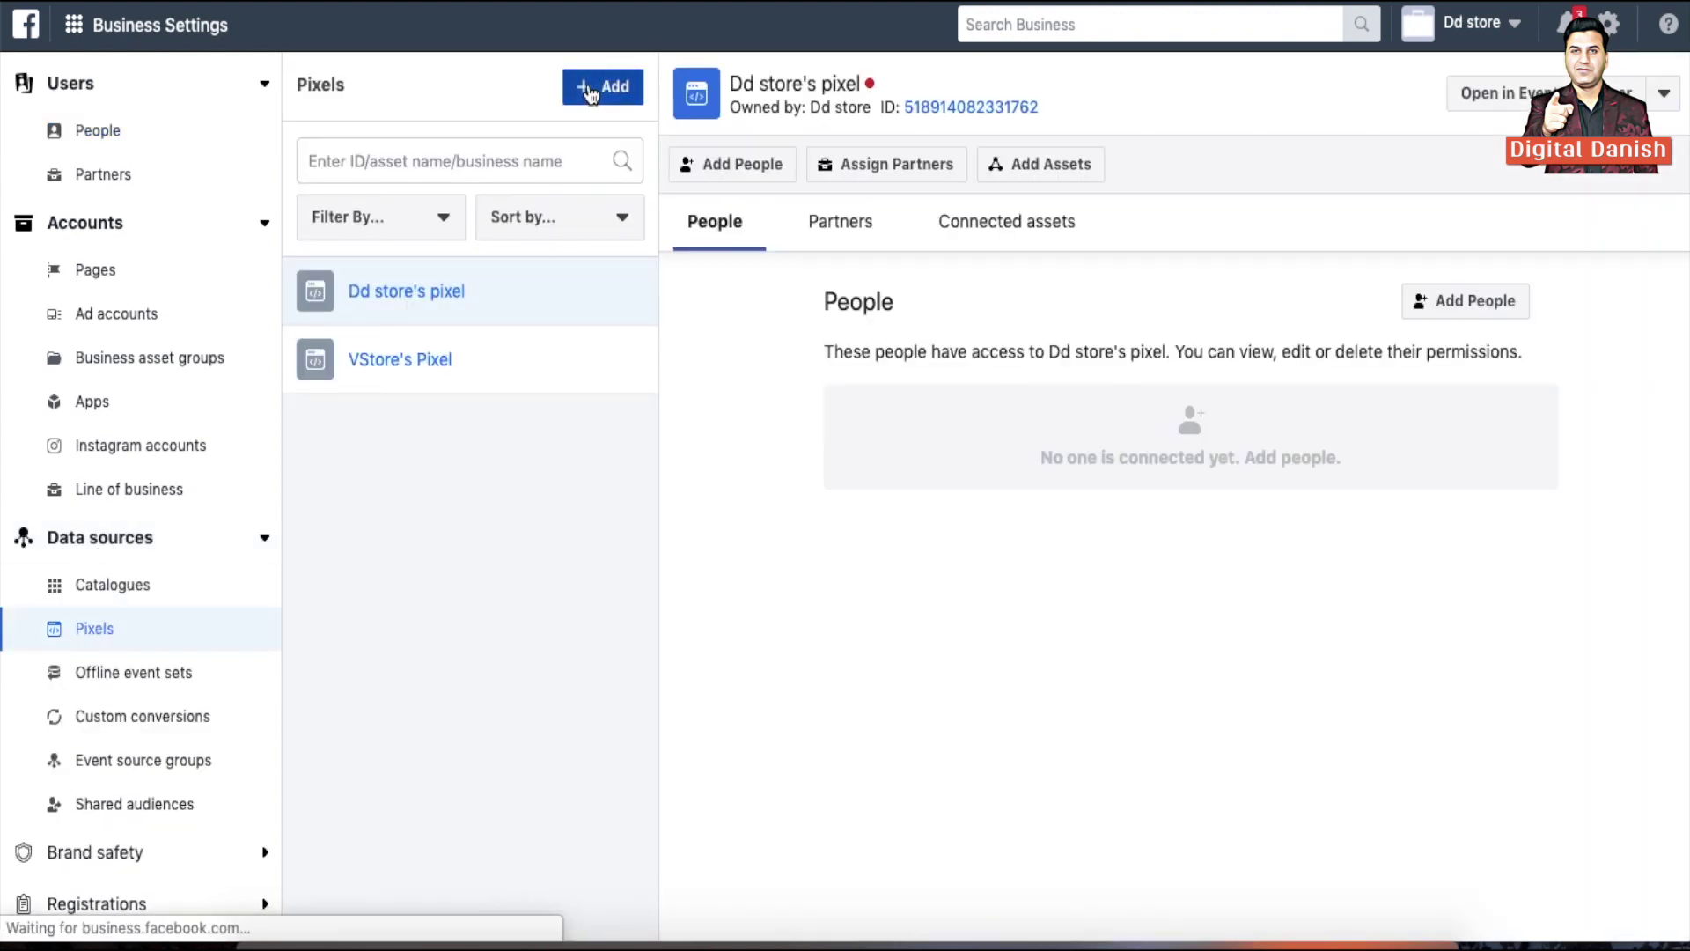
Add a new pixel, replacing 'Dd' in its suggested name with the owner's name
left_click(589, 92)
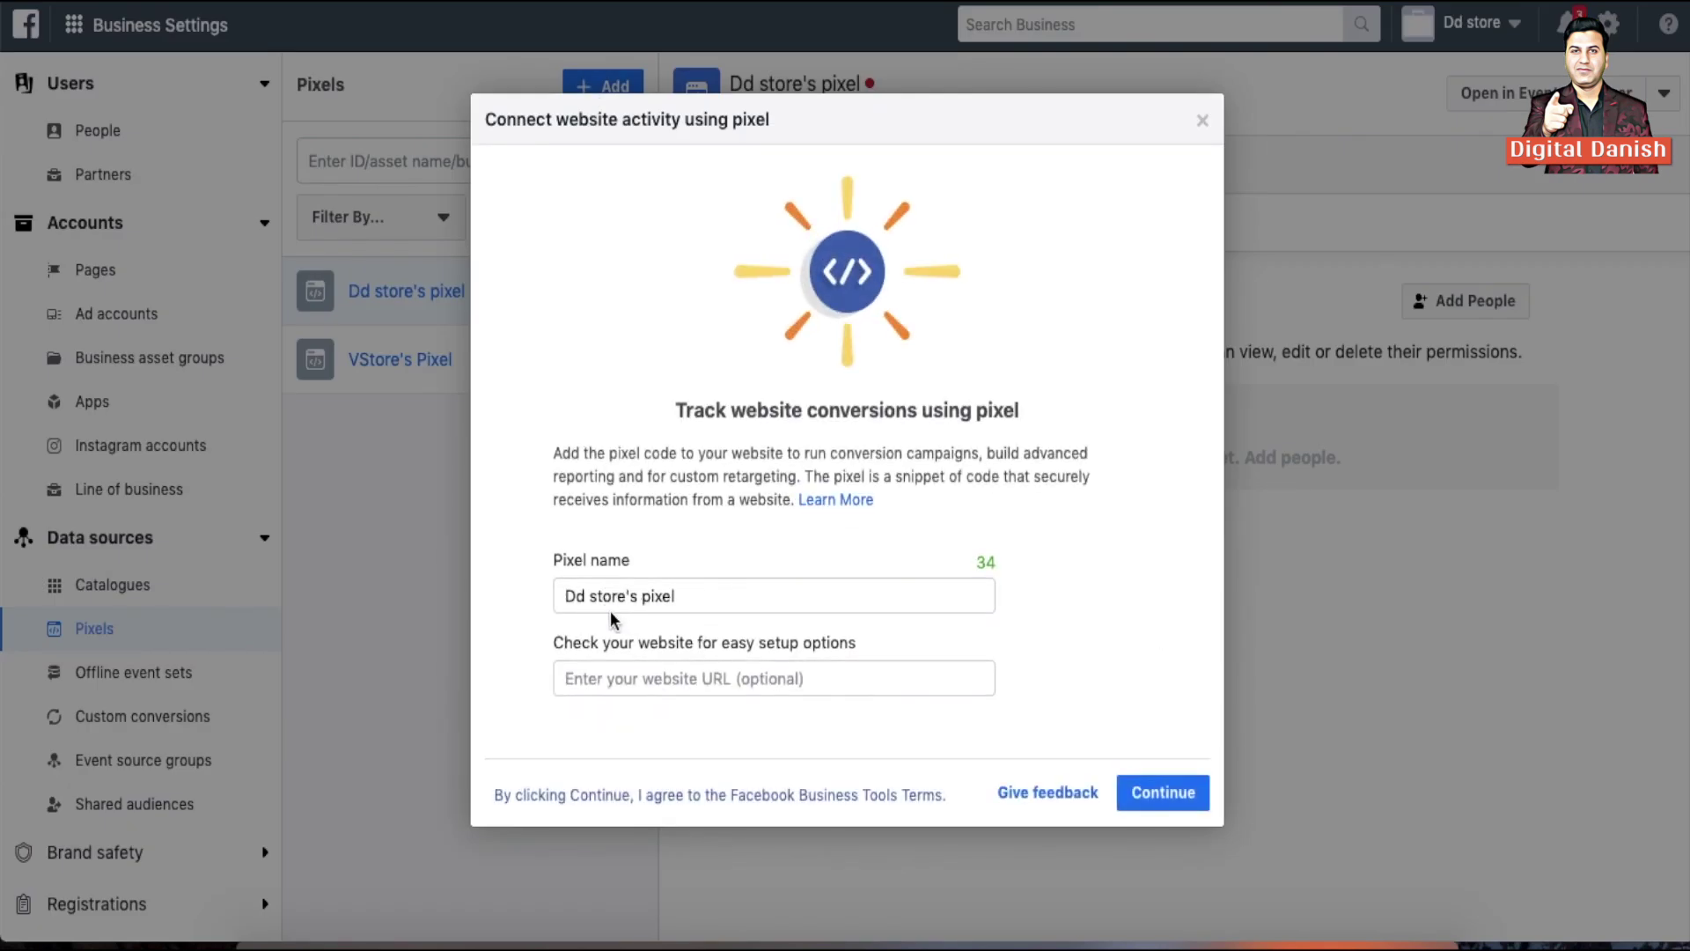
double_click(584, 598)
type("Dnish")
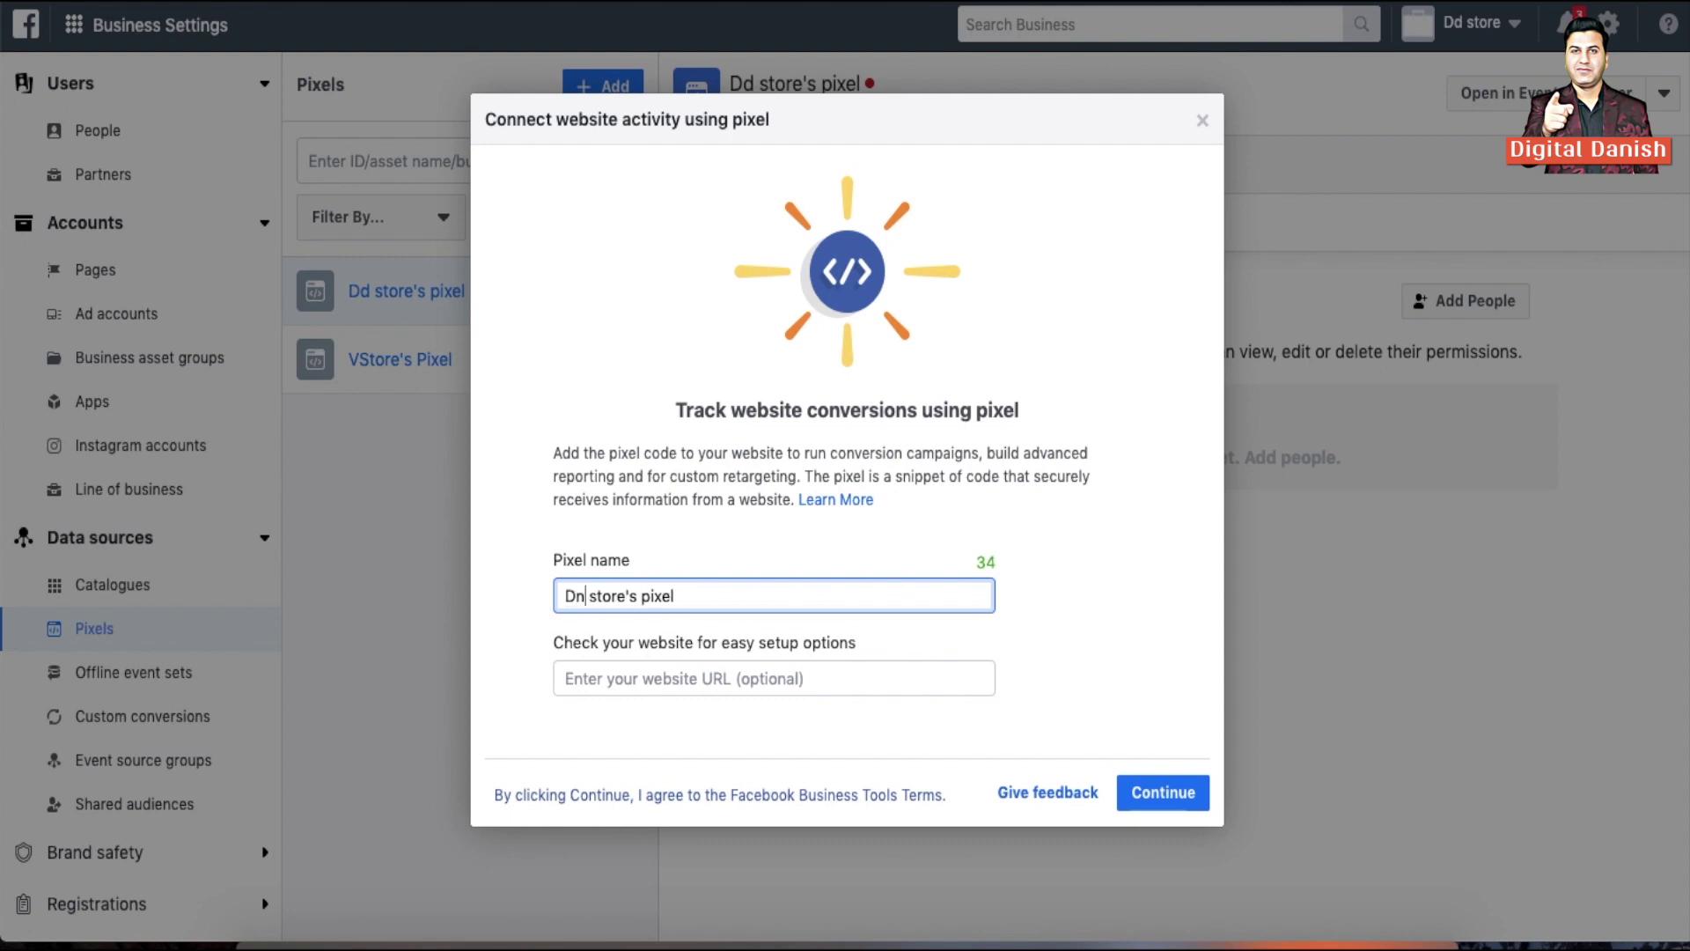
key("BackSpace")
key("BackSpace")
key("BackSpace")
key("BackSpace")
type("anish")
left_click(1161, 799)
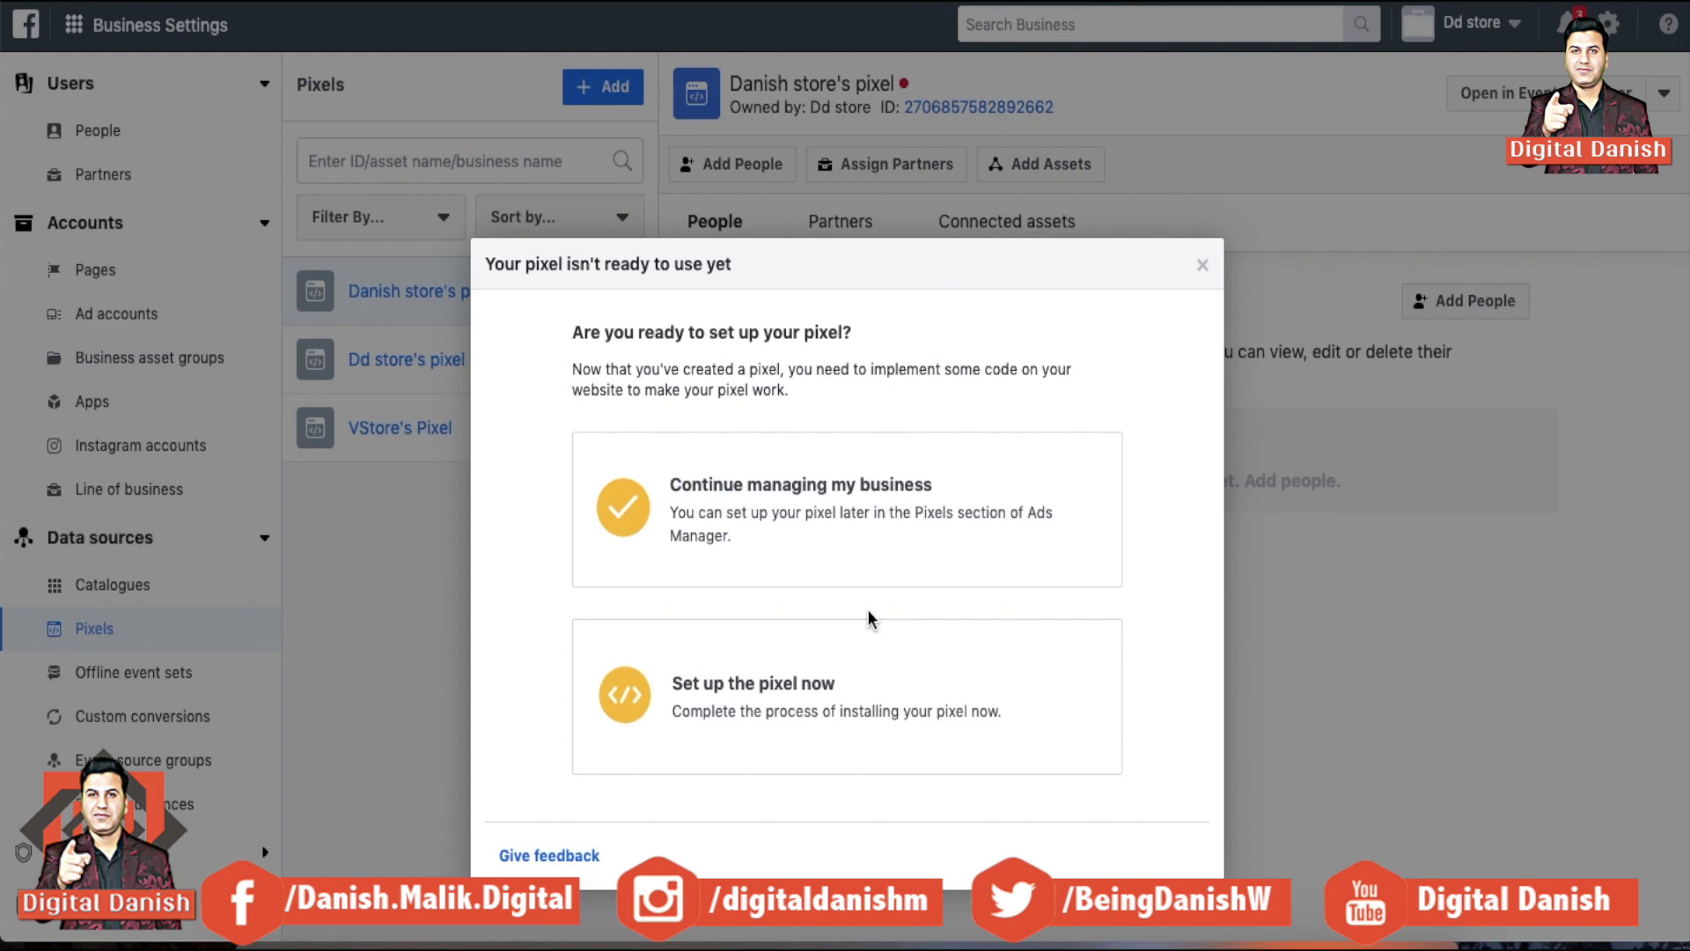
Set up the new pixel through a partner integration, choosing WordPress
left_click(788, 707)
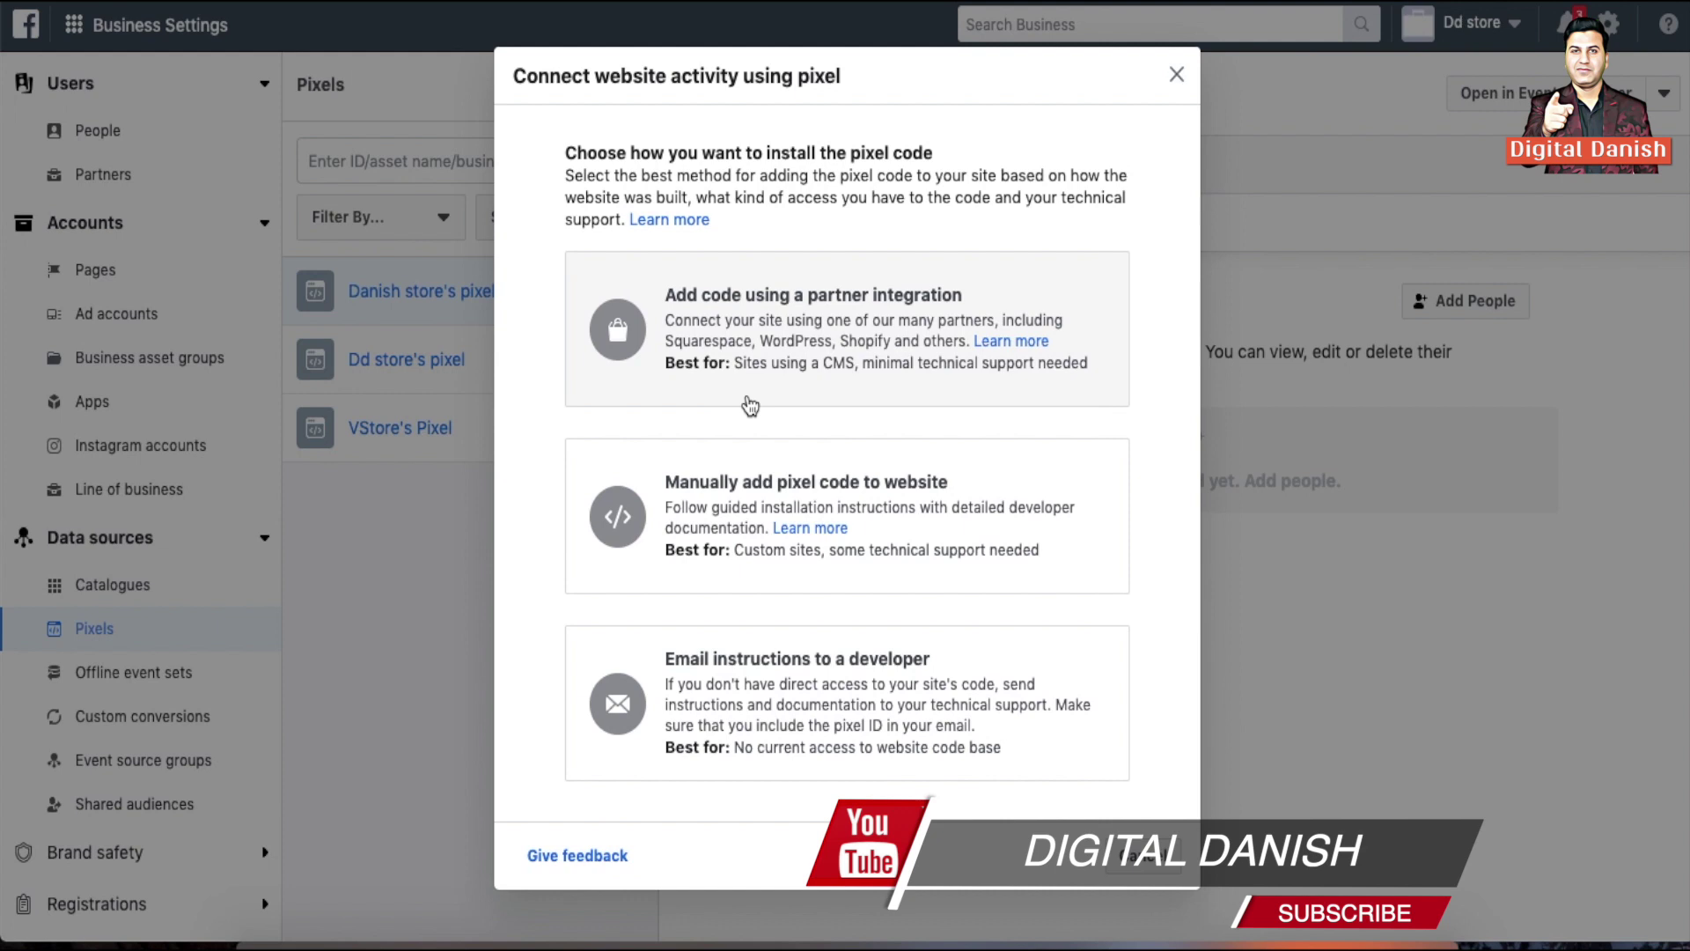
left_click(803, 334)
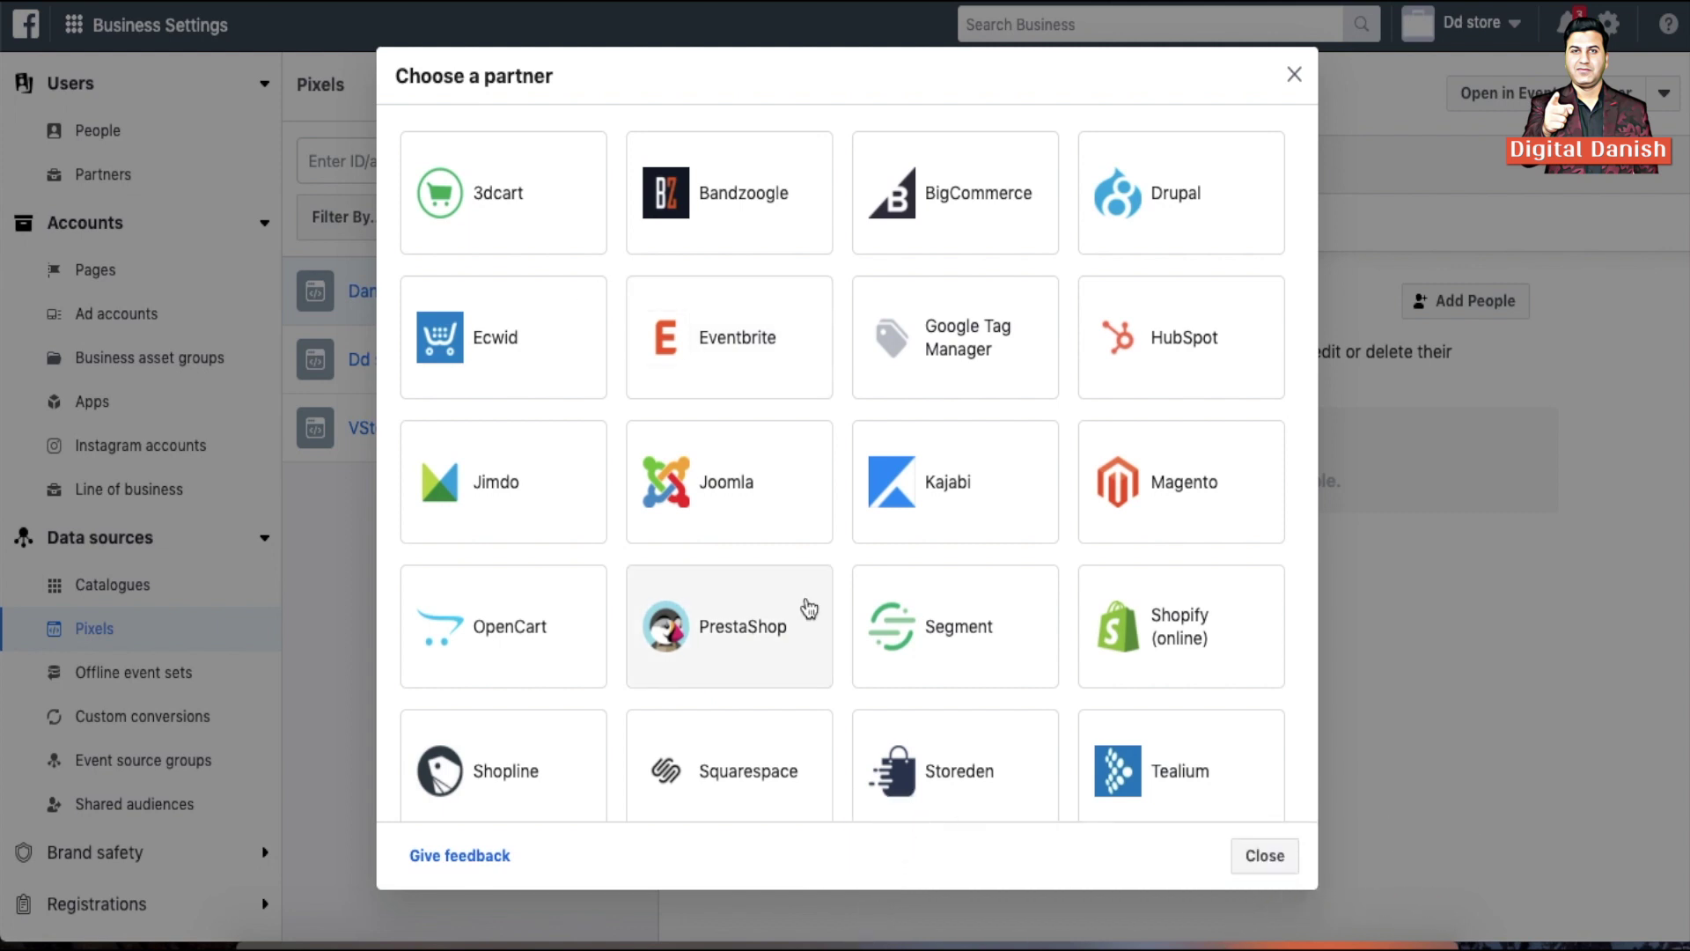
scroll(936, 679, "down", 4)
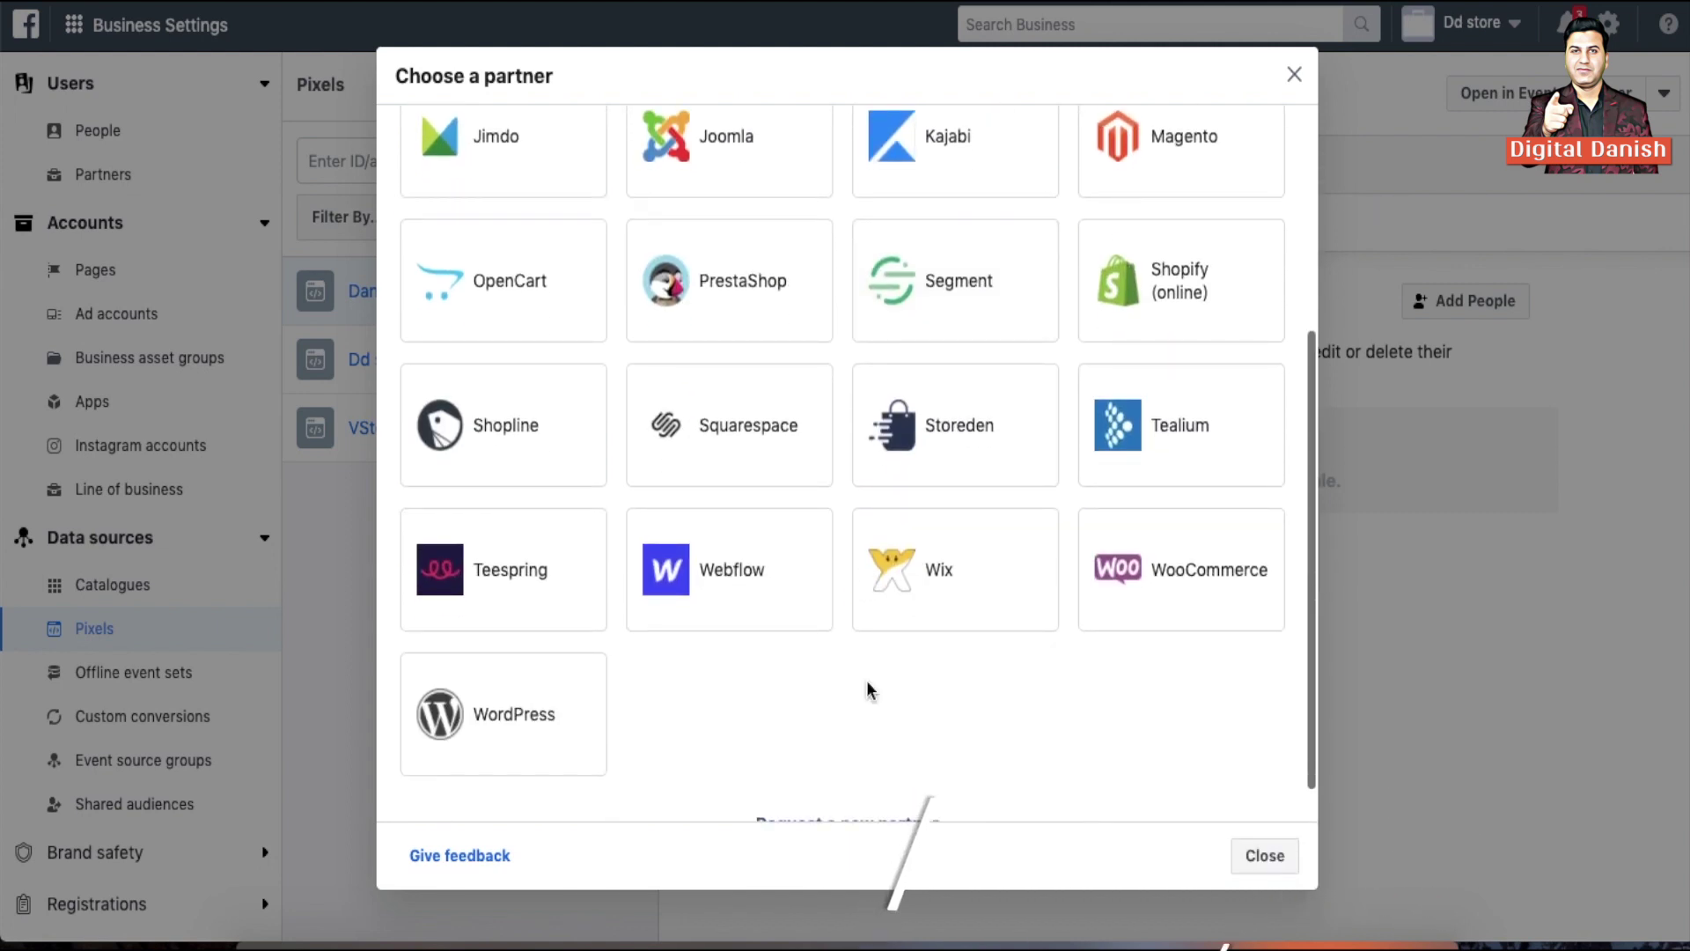
left_click(494, 721)
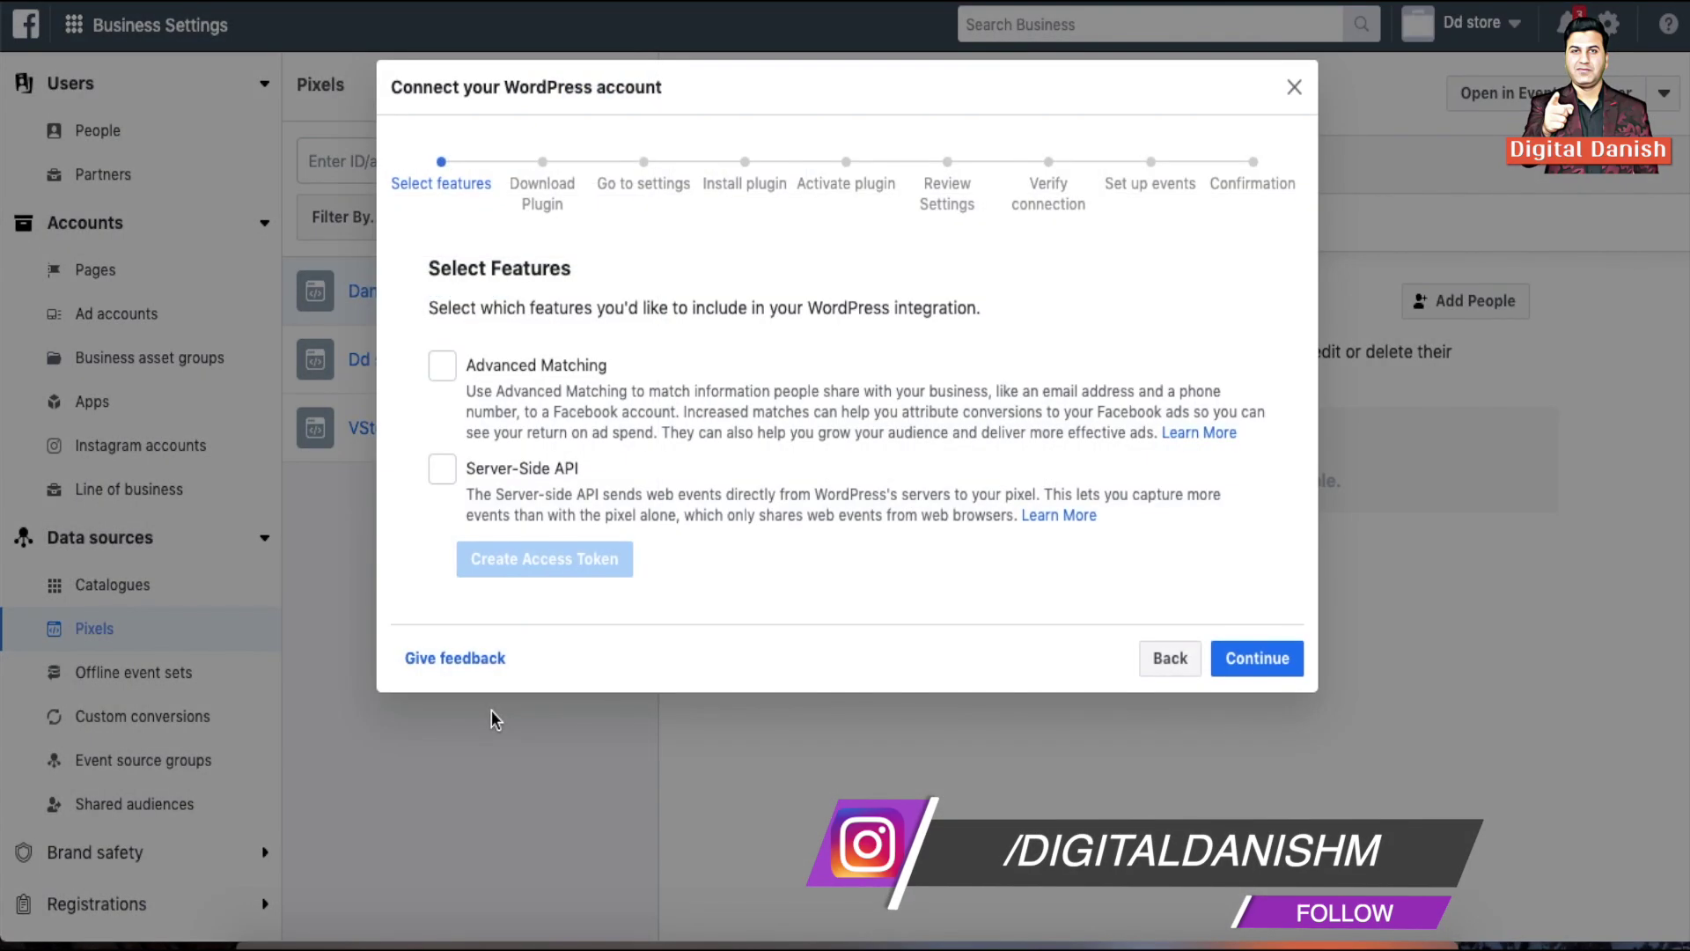
Leave Advanced Matching off and download the Facebook pixel plugin zip
left_click(442, 366)
left_click(442, 366)
left_click(1256, 659)
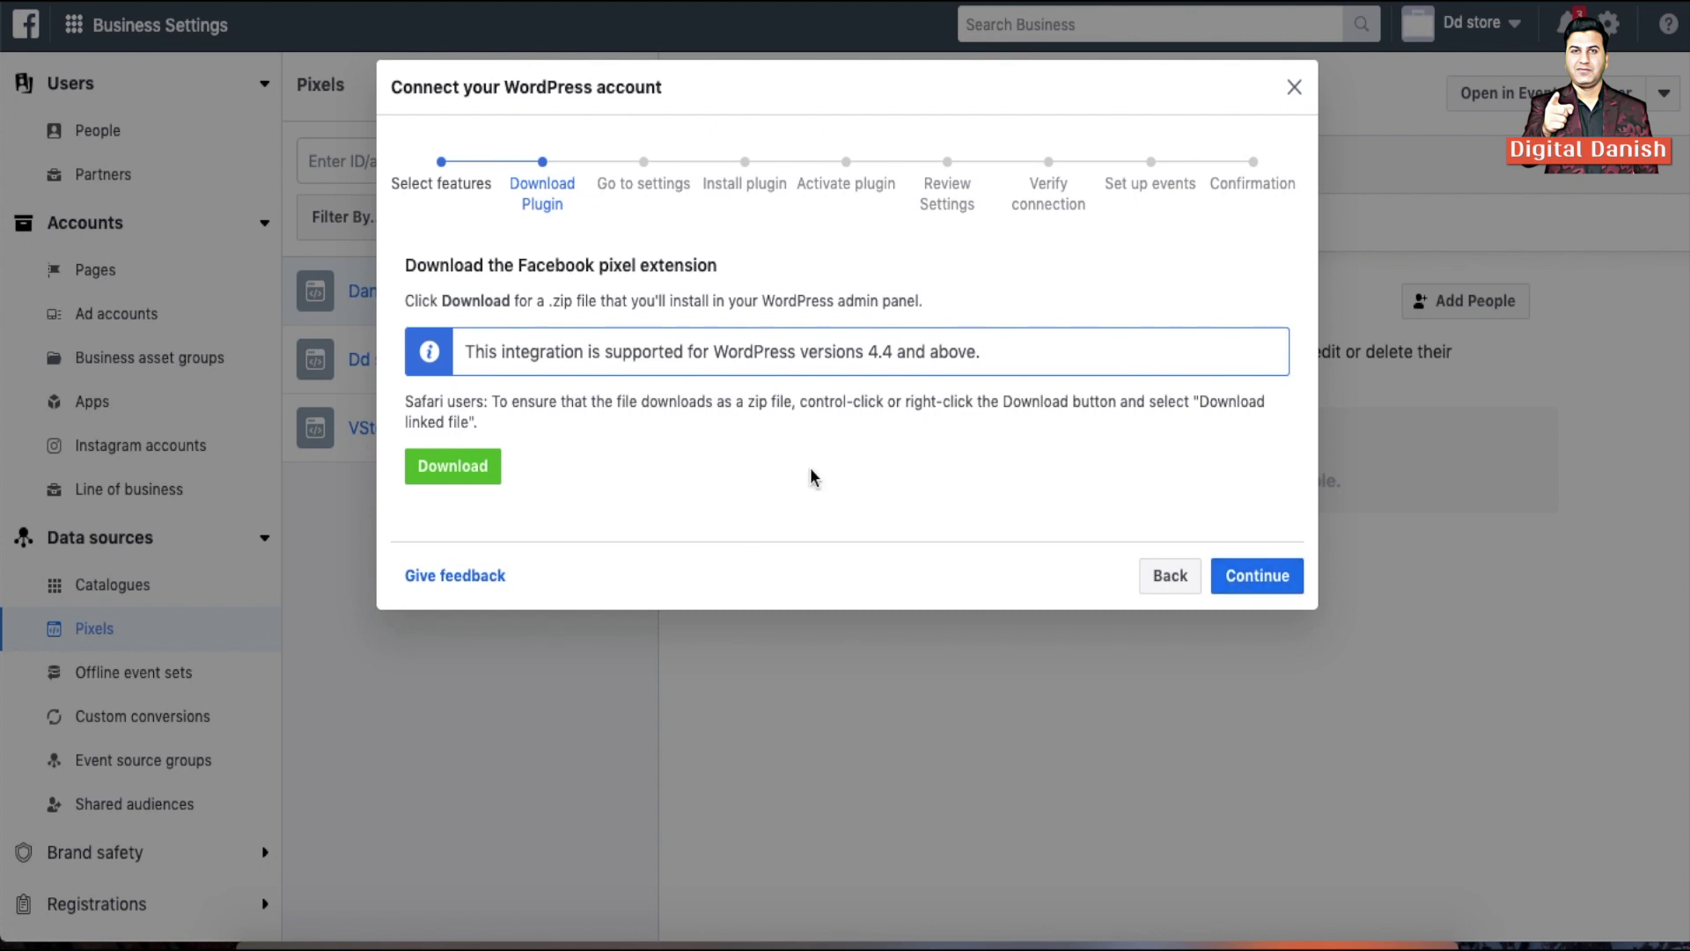
left_click(452, 478)
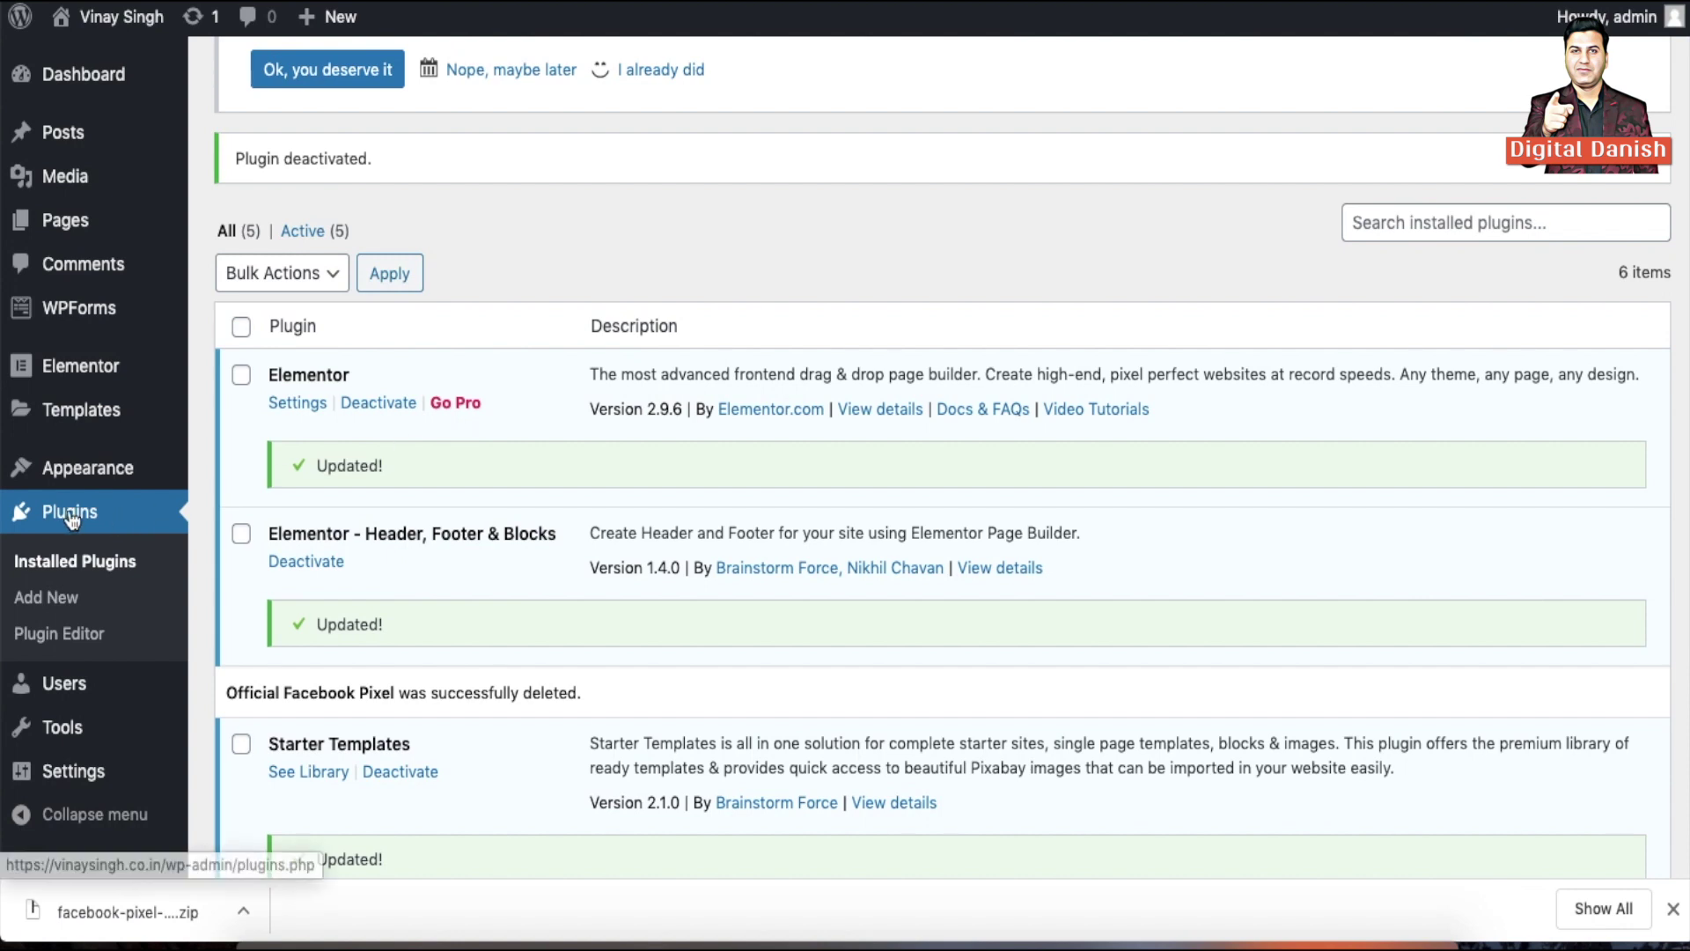
Bring up WordPress's Upload Plugin form on the Add New plugins page
scroll(545, 321, "up", 6)
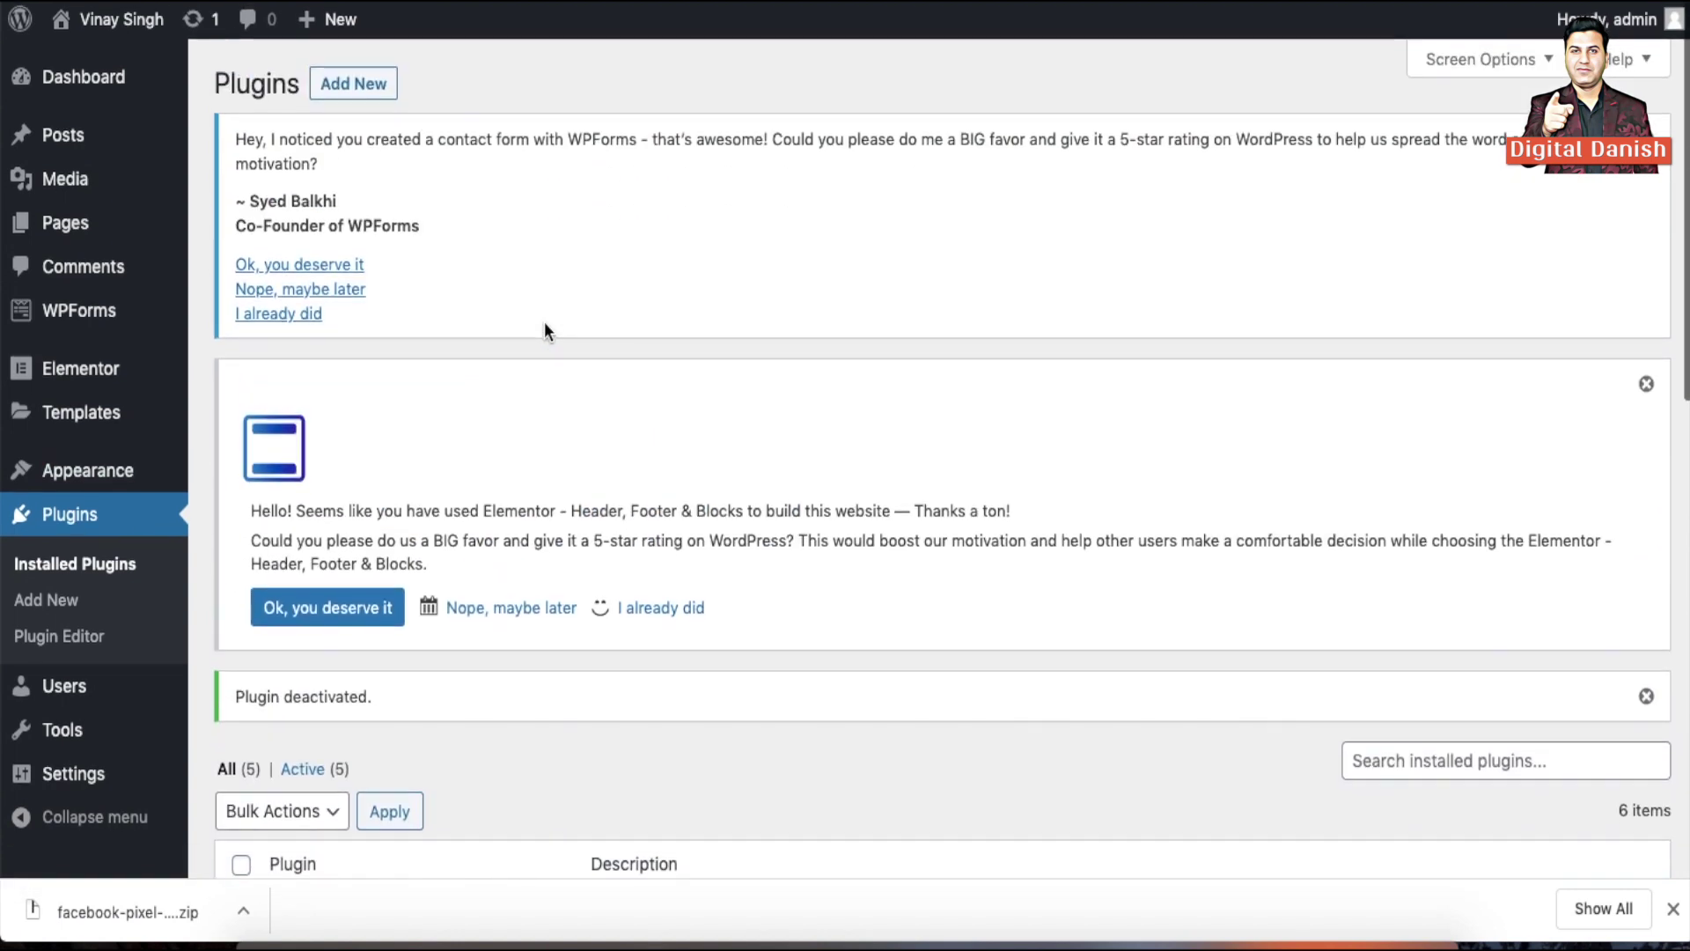
left_click(364, 82)
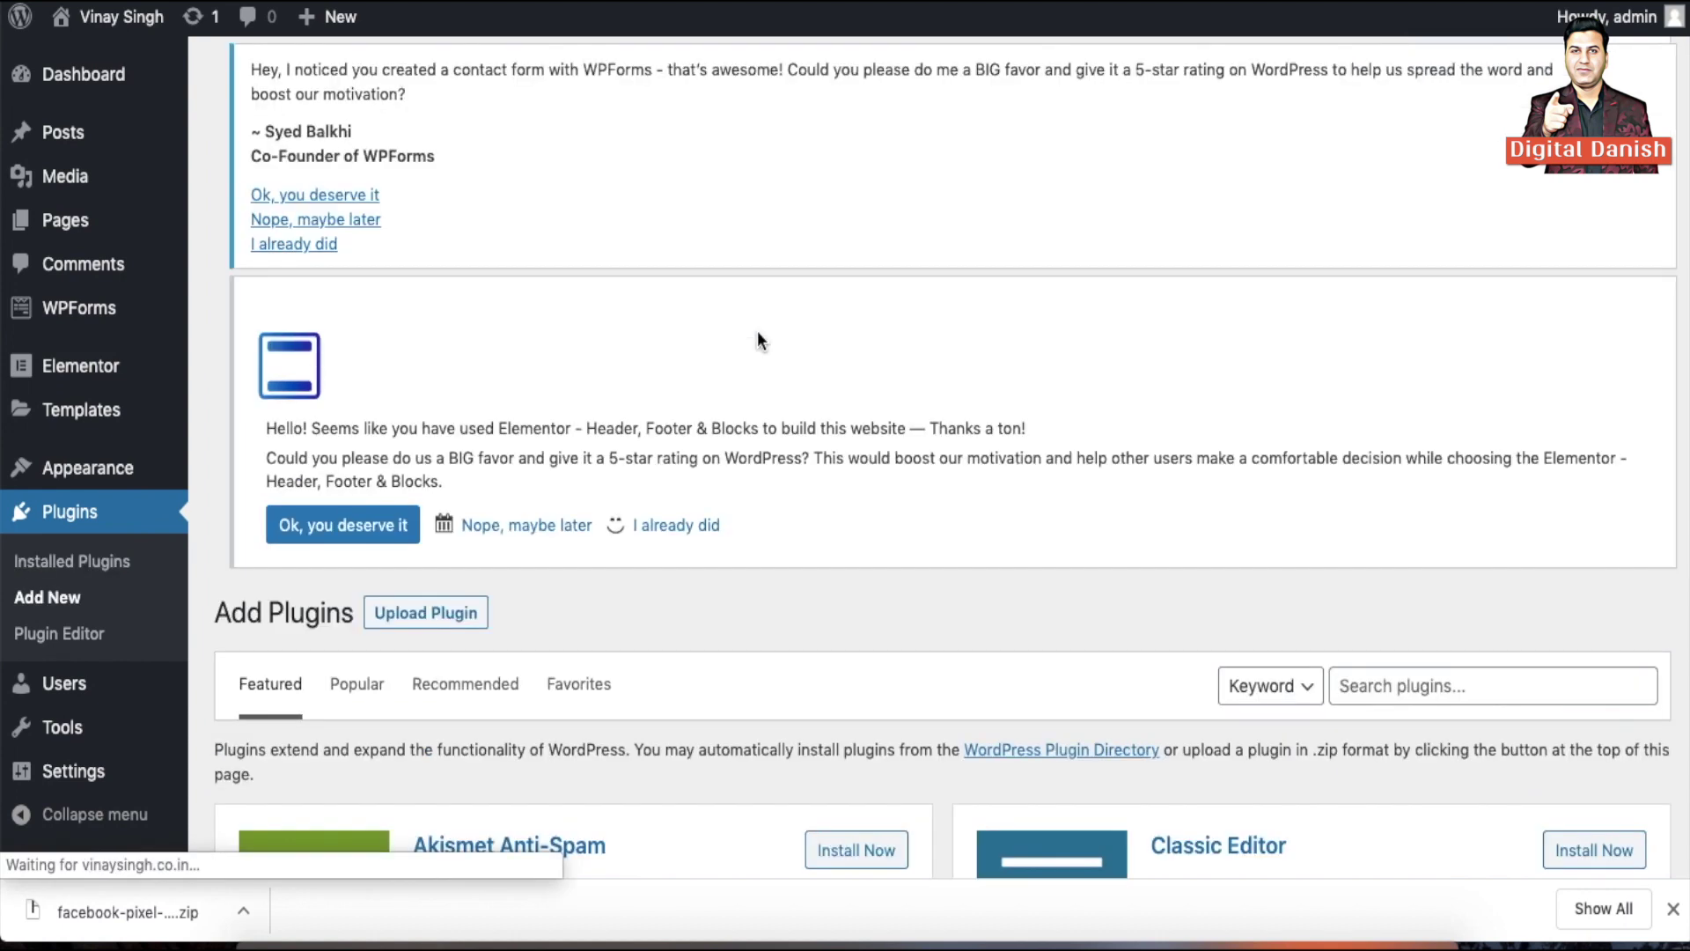
scroll(759, 336, "down", 2)
scroll(759, 339, "up", 3)
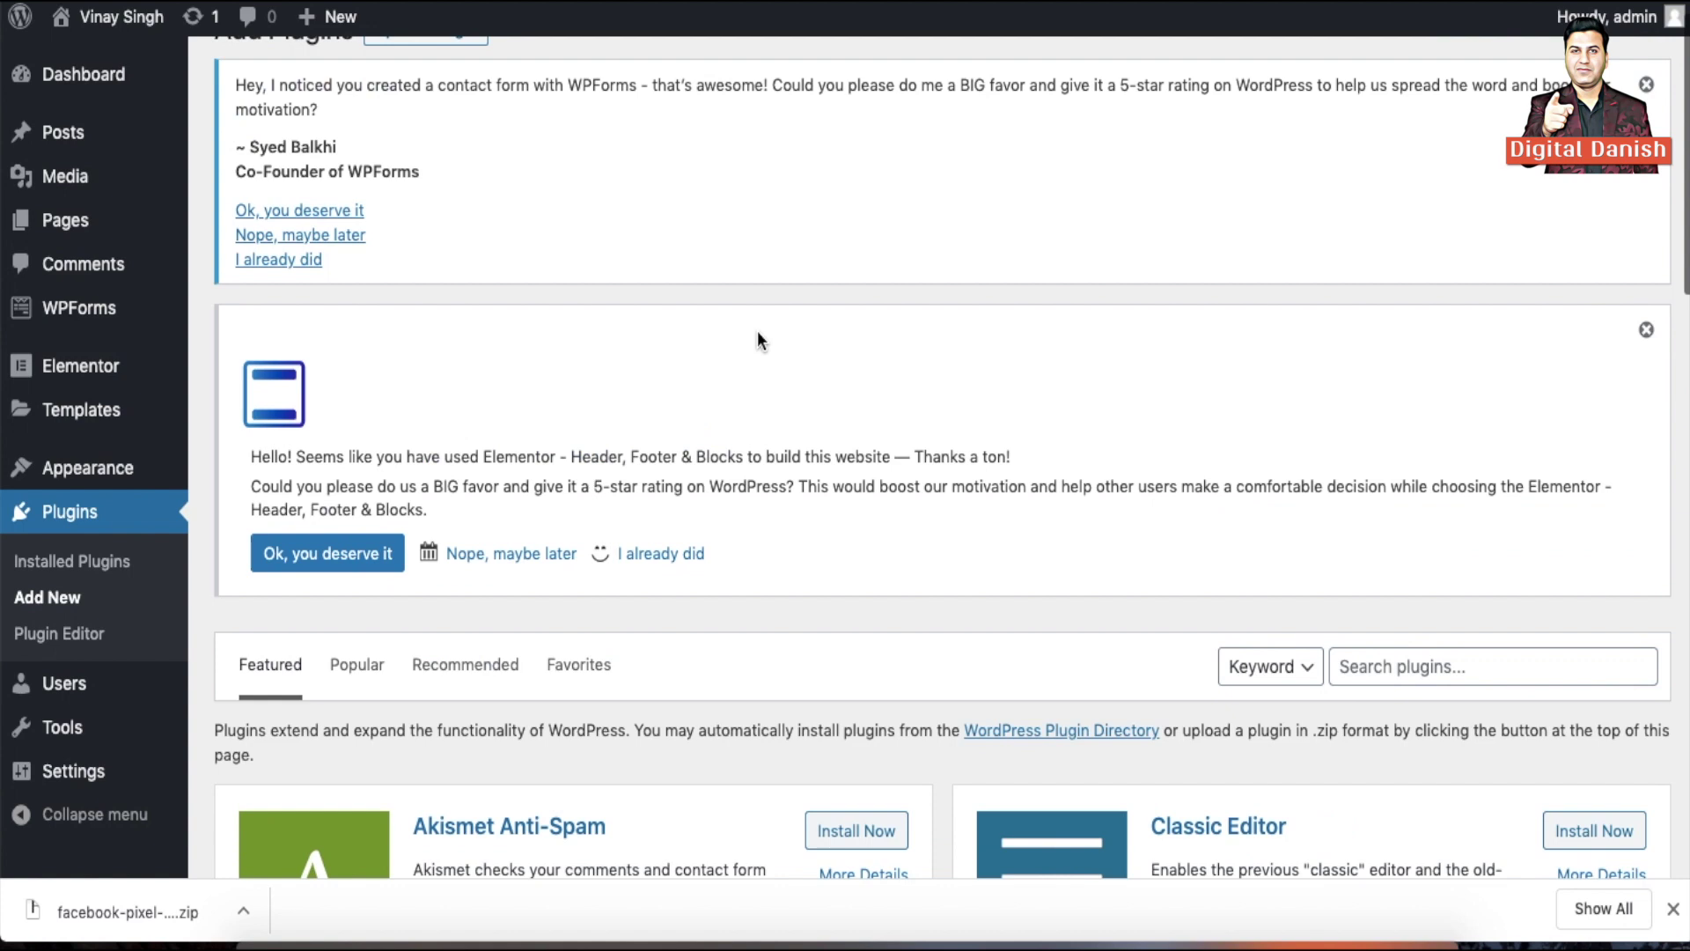
left_click(434, 88)
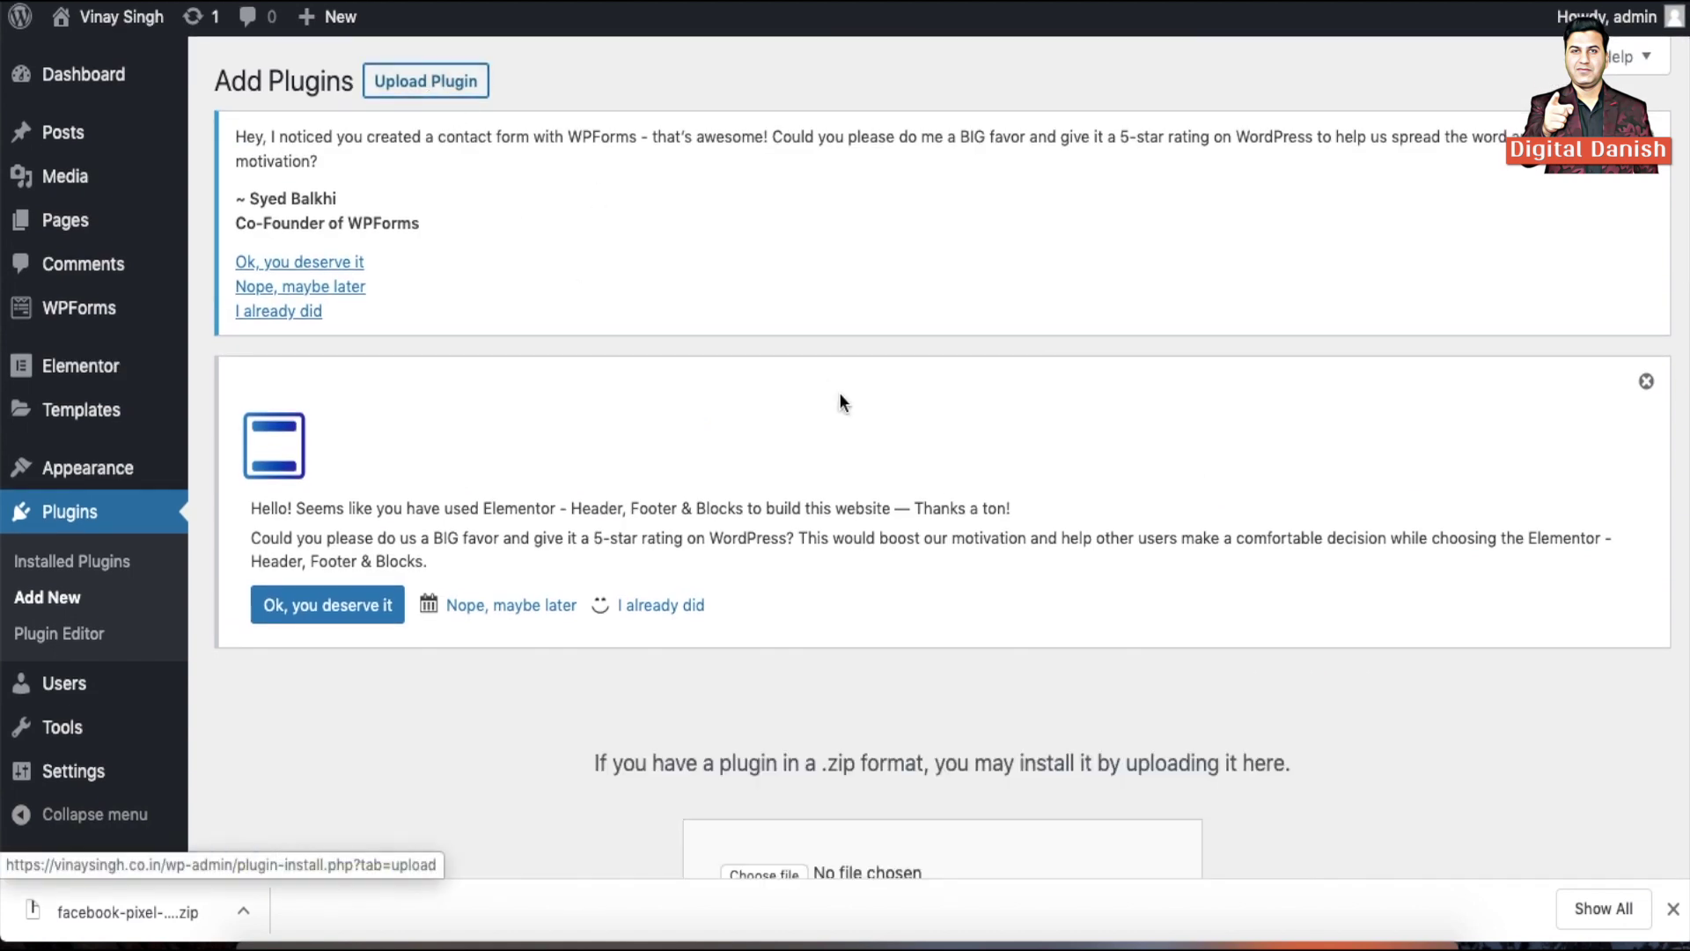
scroll(838, 392, "down", 5)
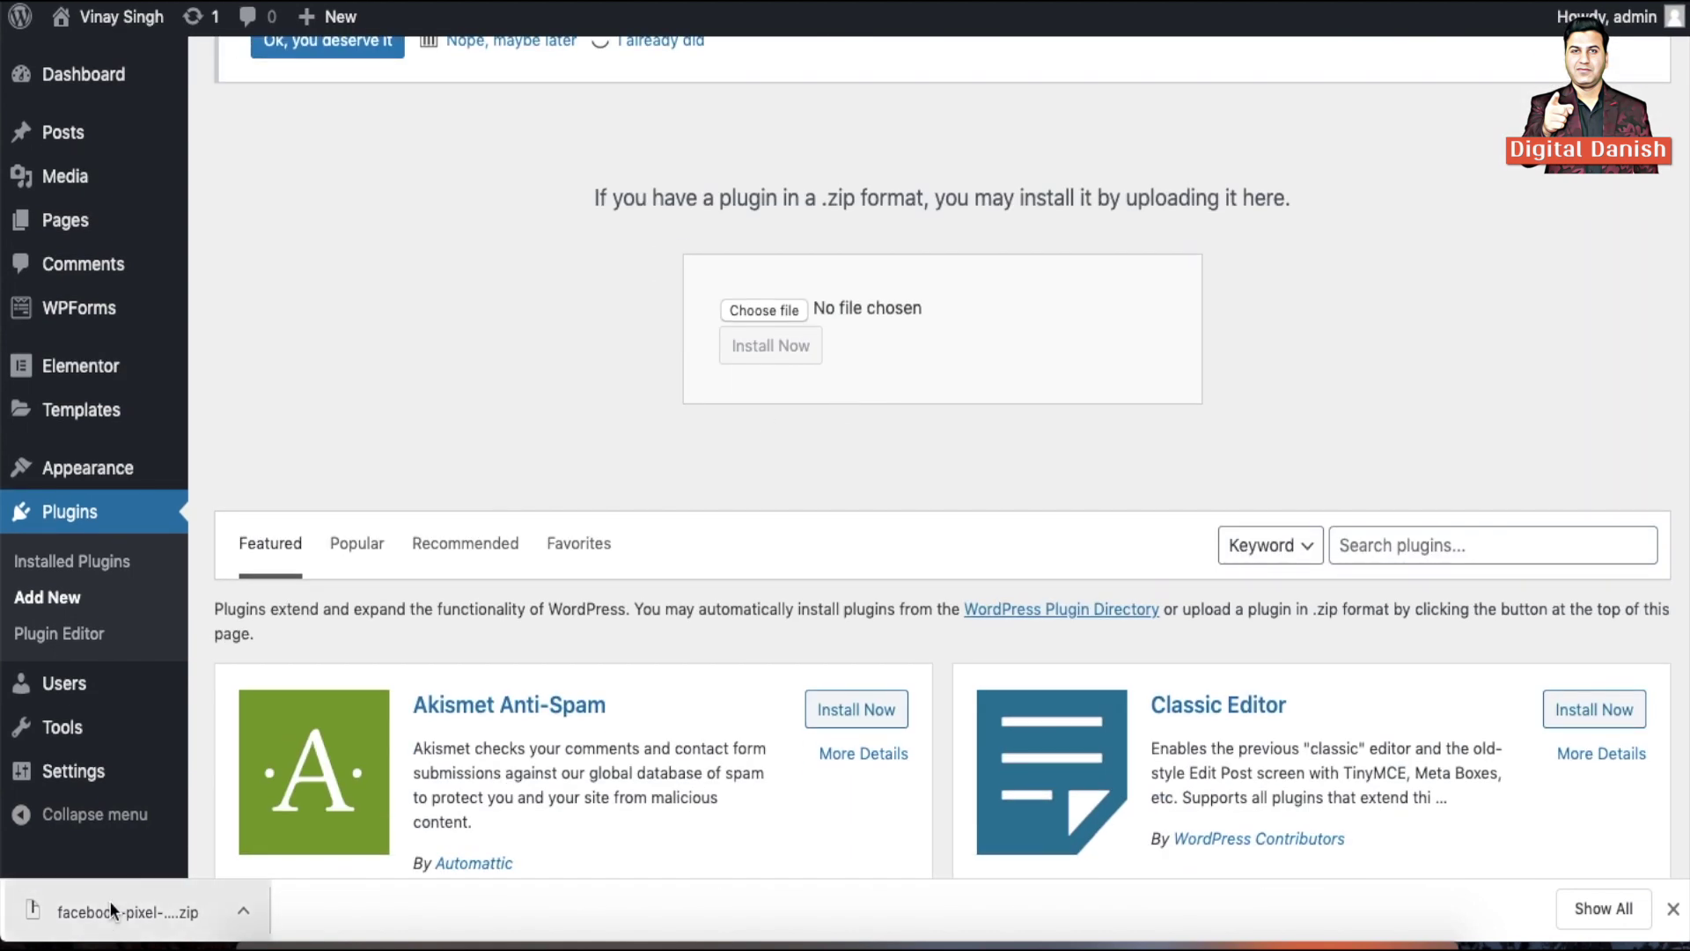
Upload and install the facebook-pixel zip, then advance the Facebook wizard to settings
left_click(764, 310)
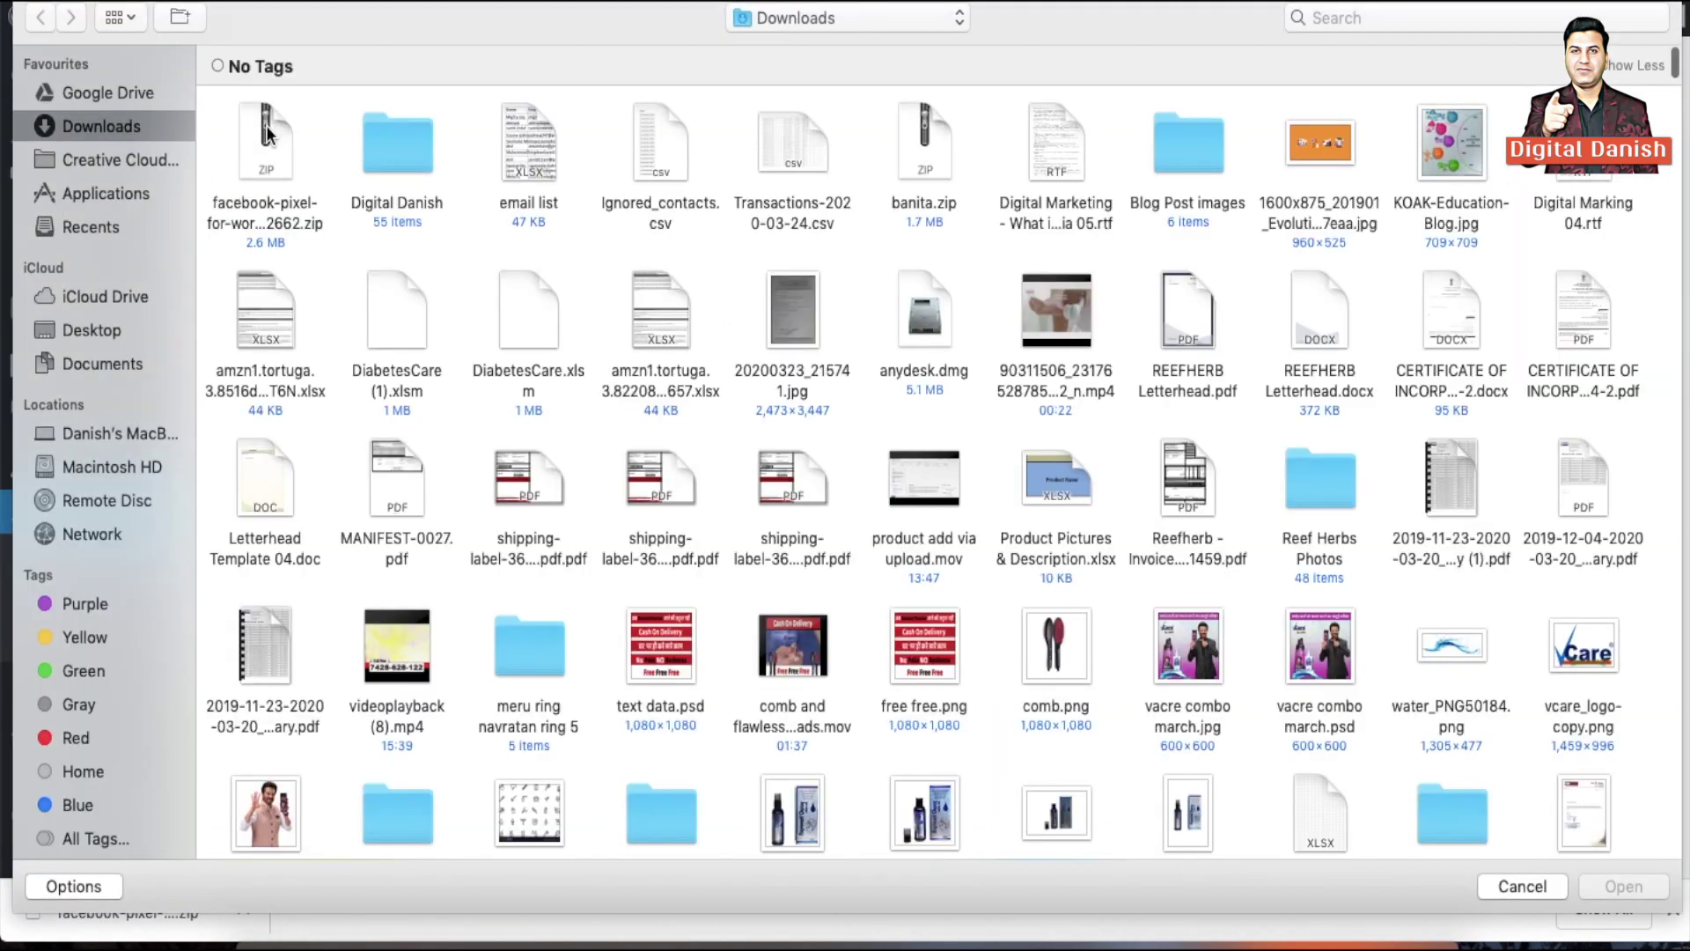
left_click(271, 136)
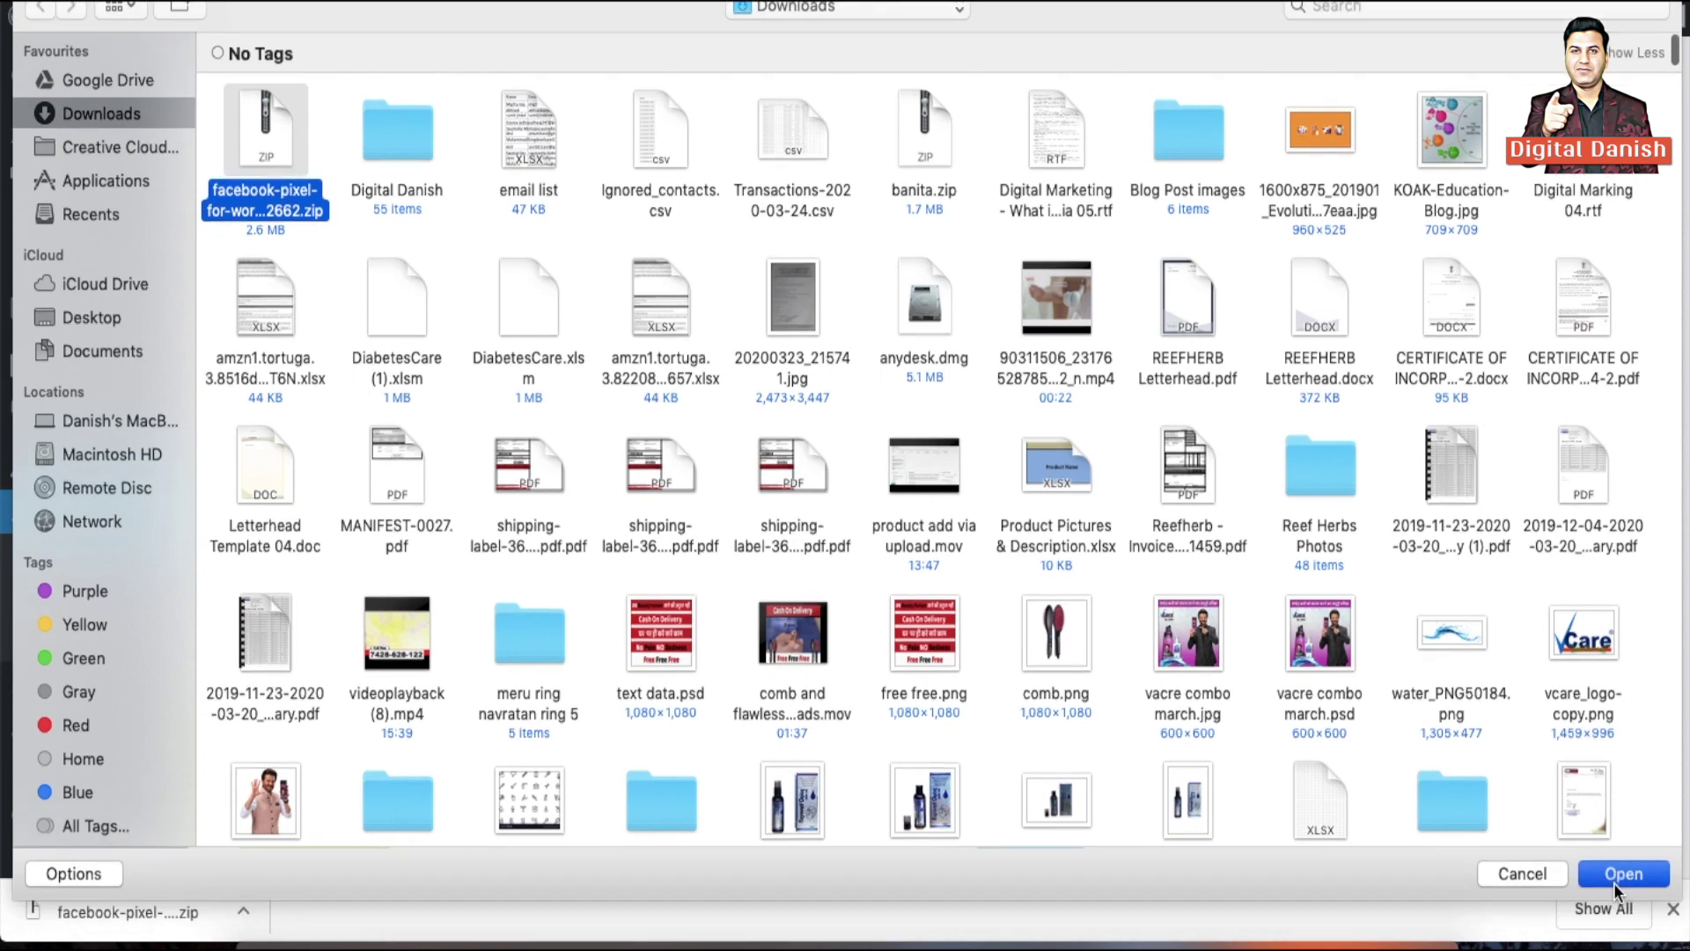
left_click(1618, 883)
left_click(772, 360)
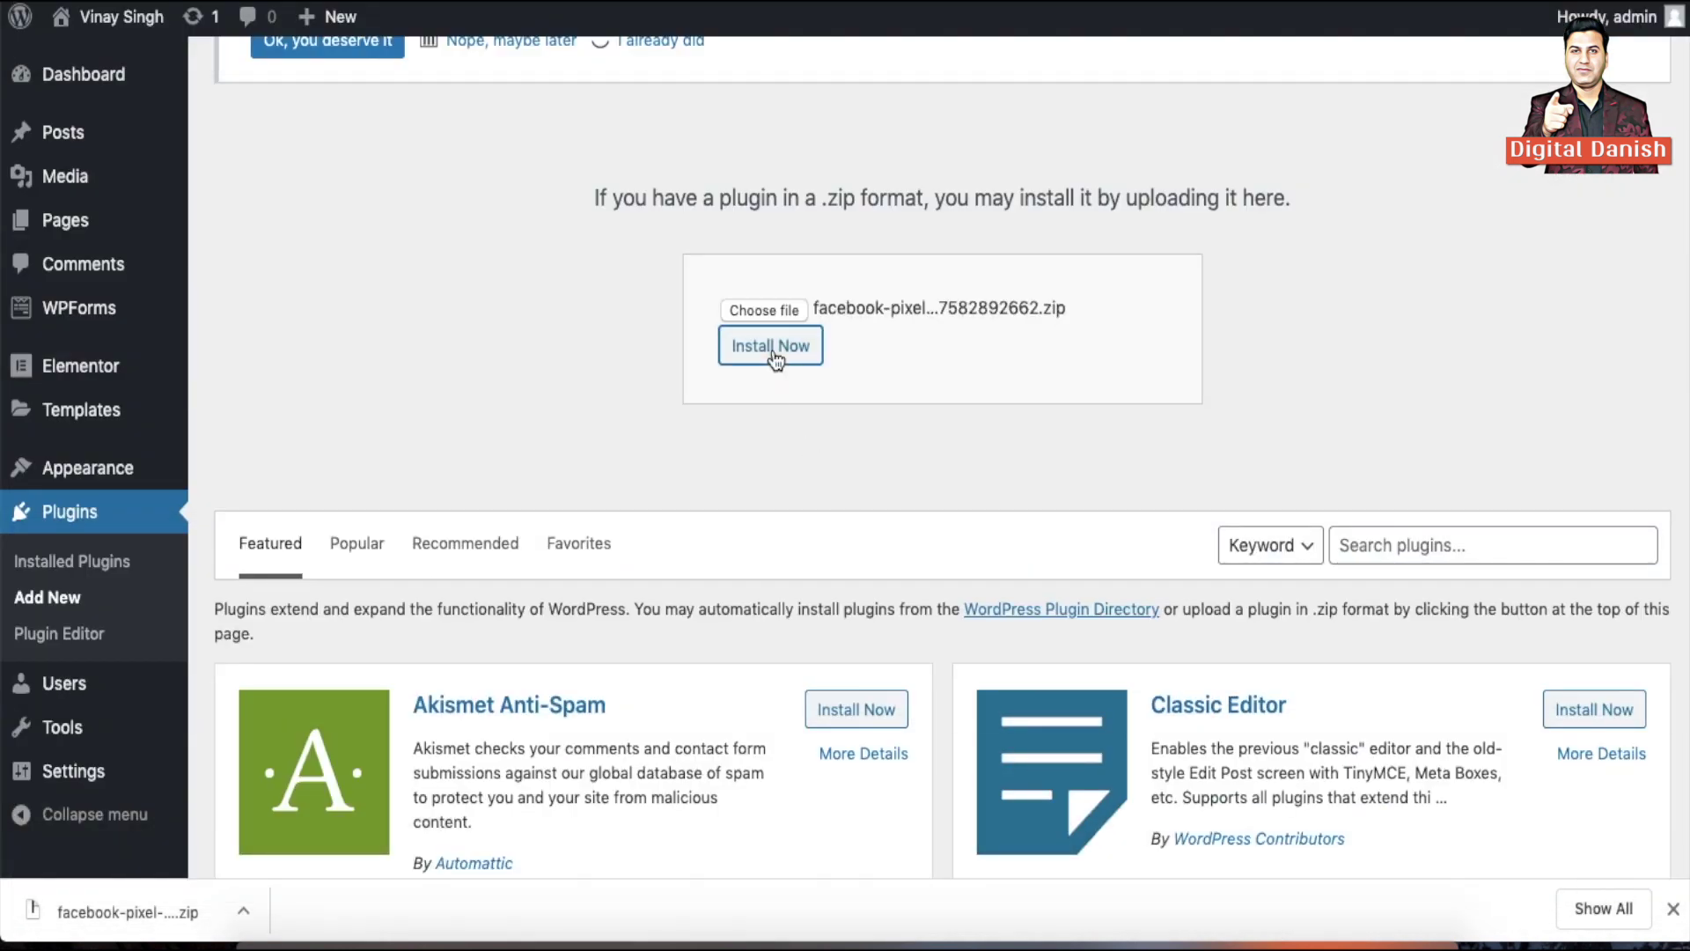
left_click(1676, 912)
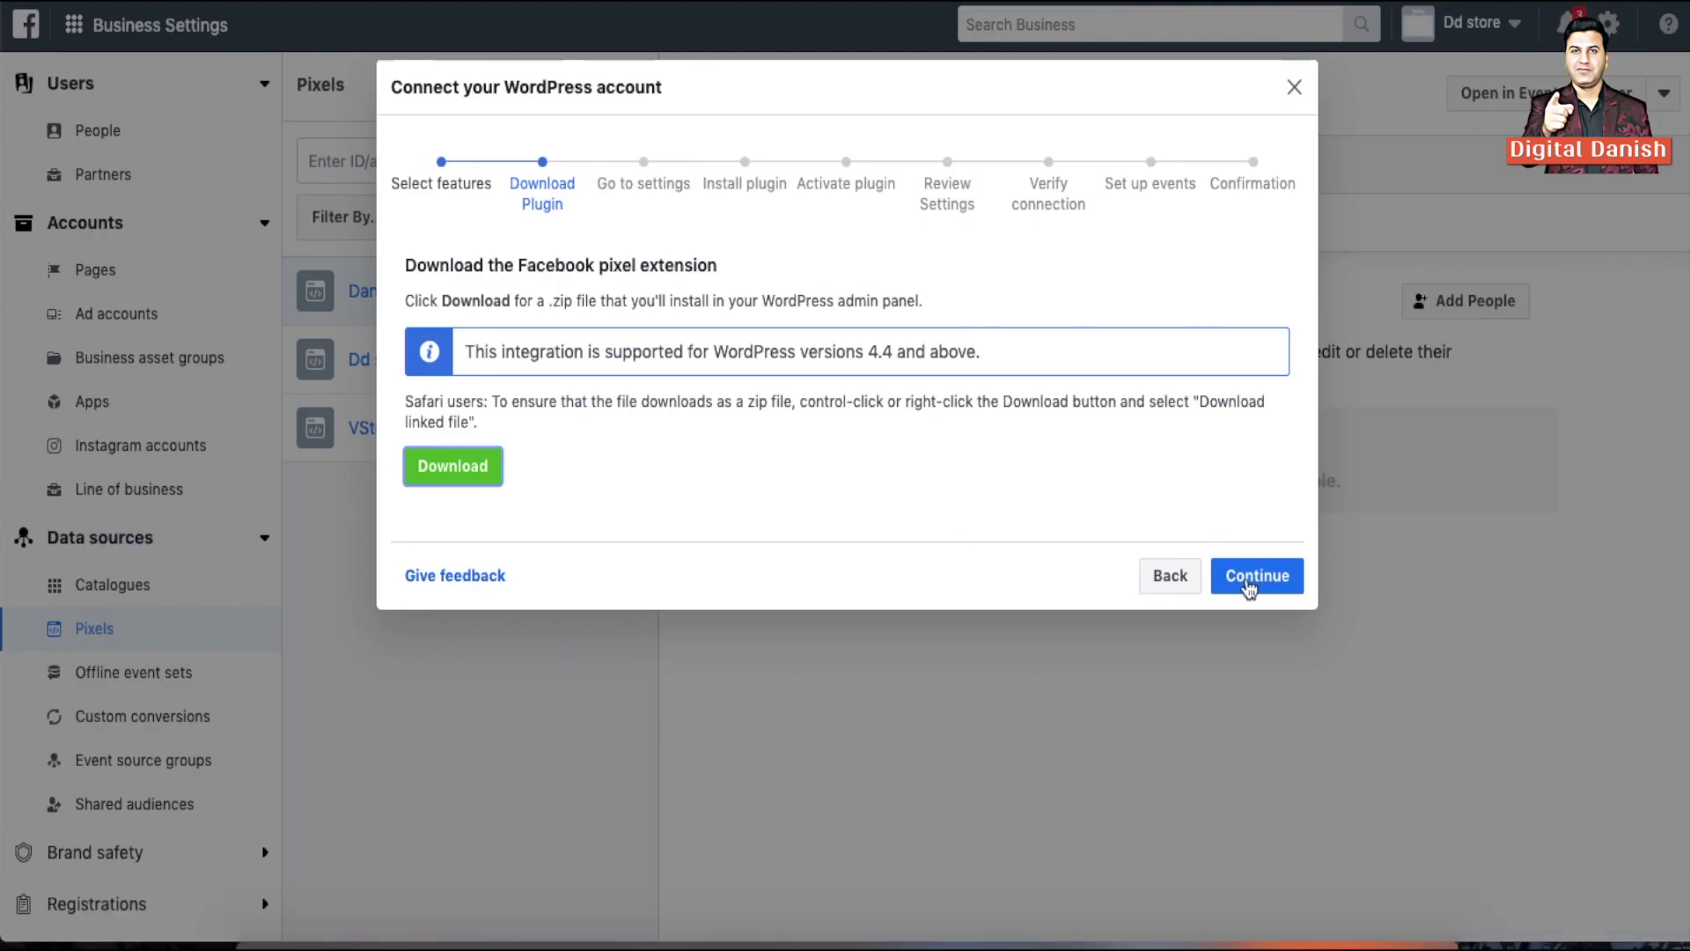
left_click(1256, 576)
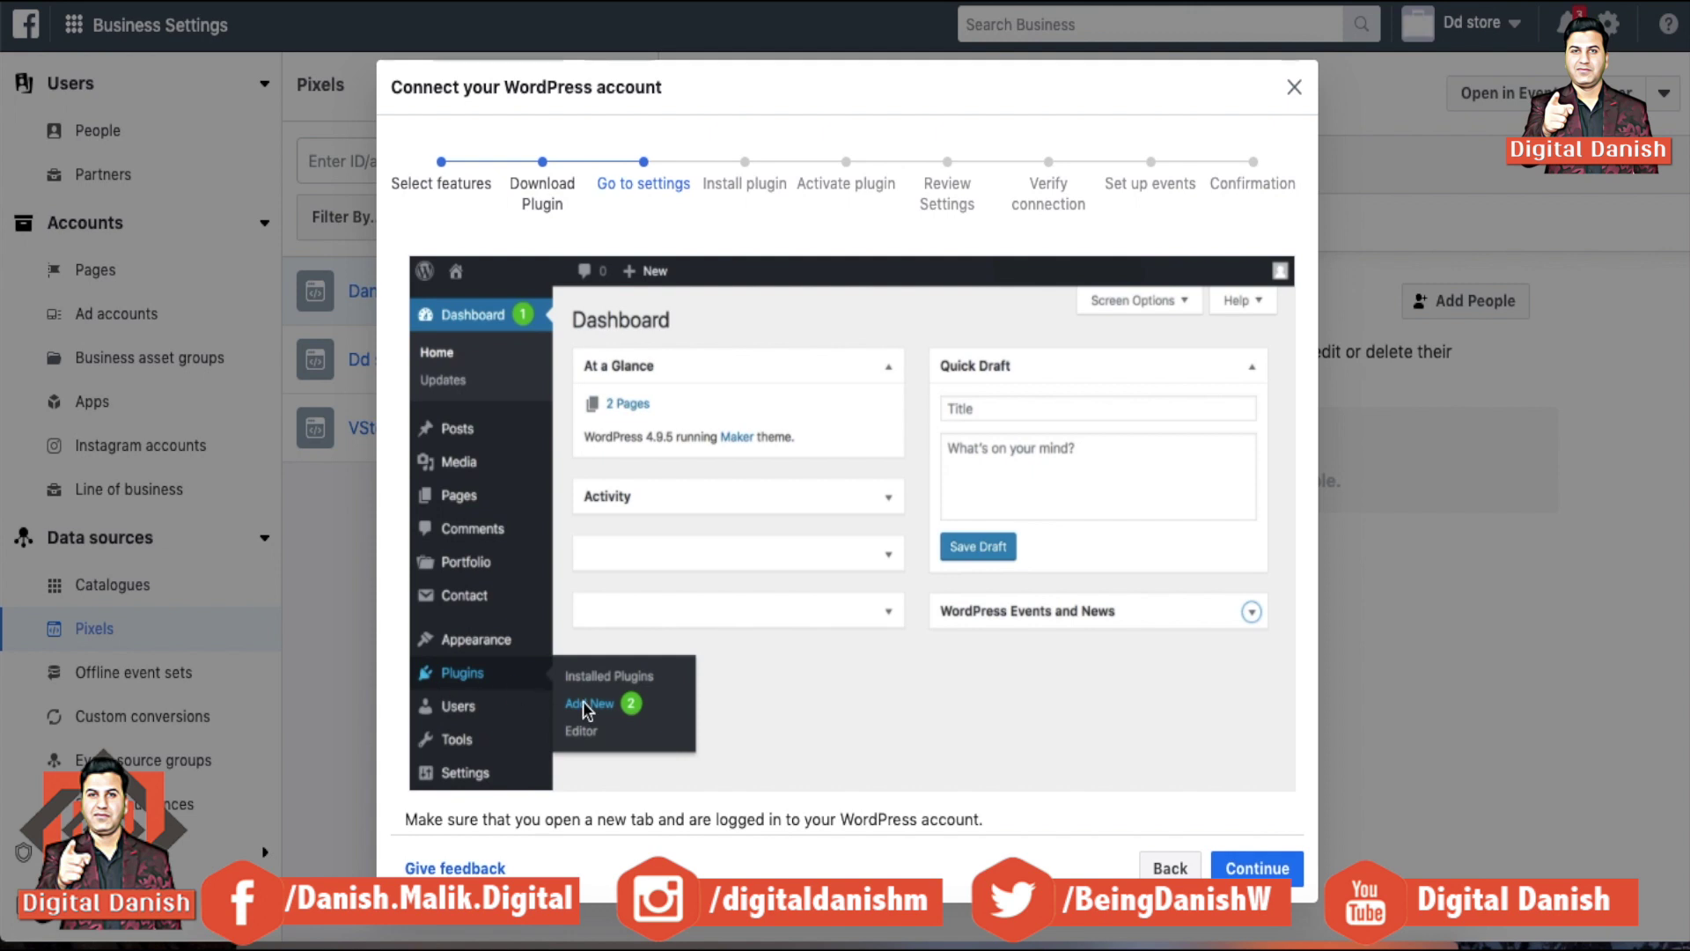
Activate the installed pixel plugin and advance the wizard to Review Settings
left_click(1258, 868)
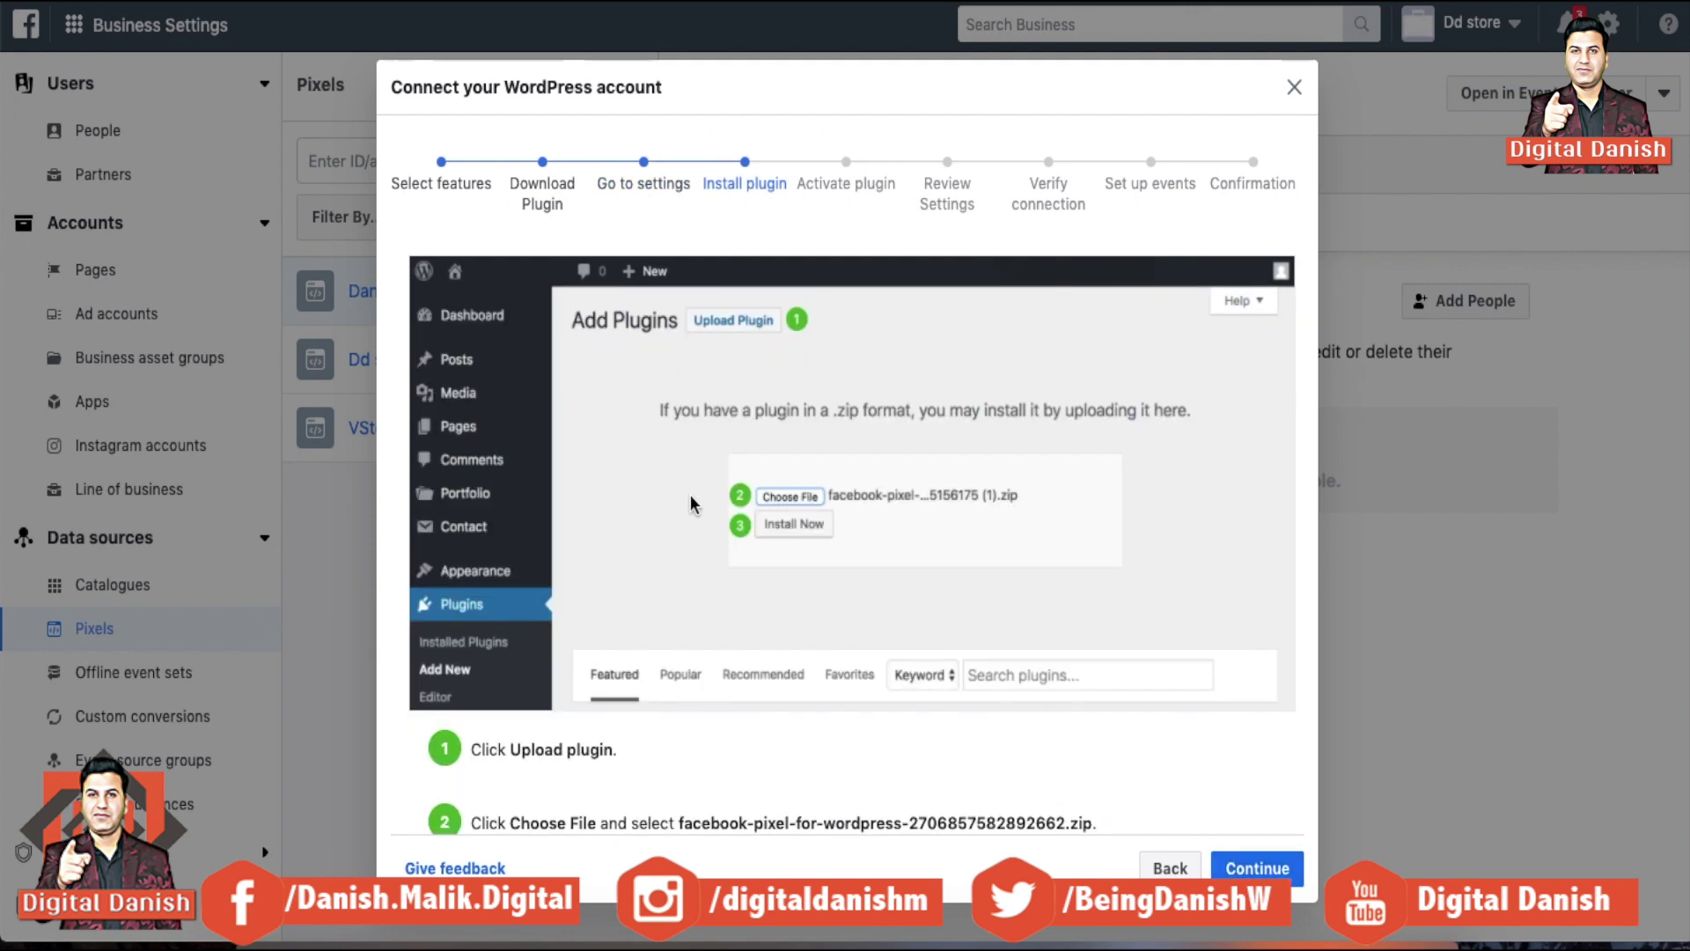
left_click(1257, 868)
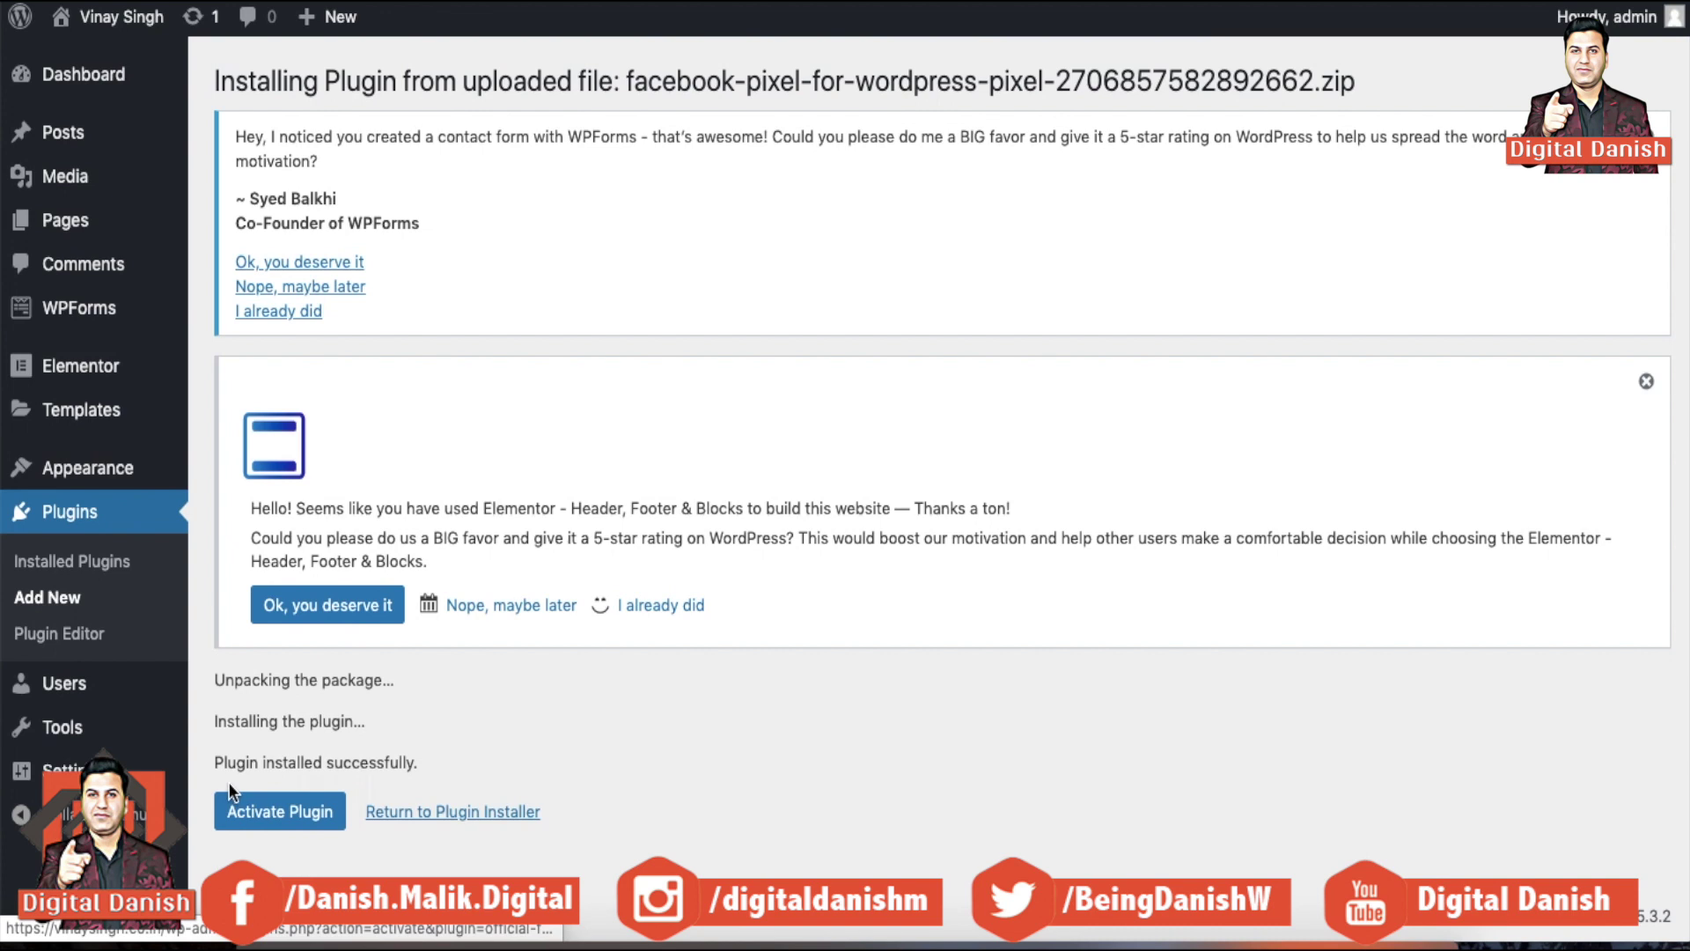
left_click(275, 826)
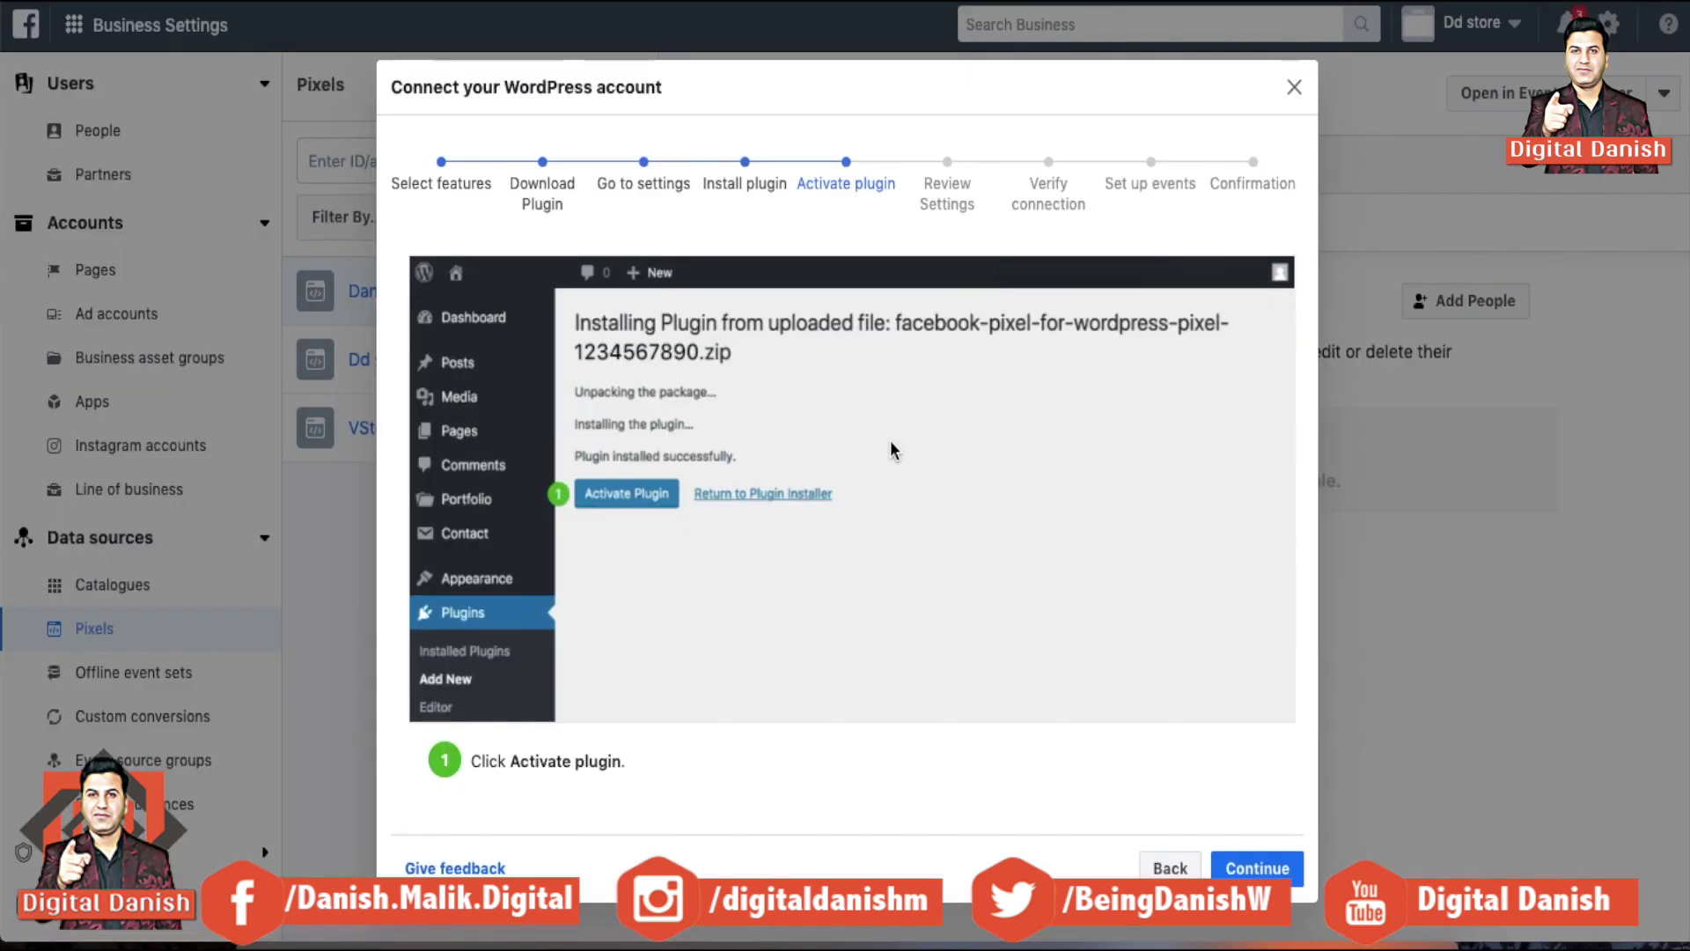
left_click(1257, 863)
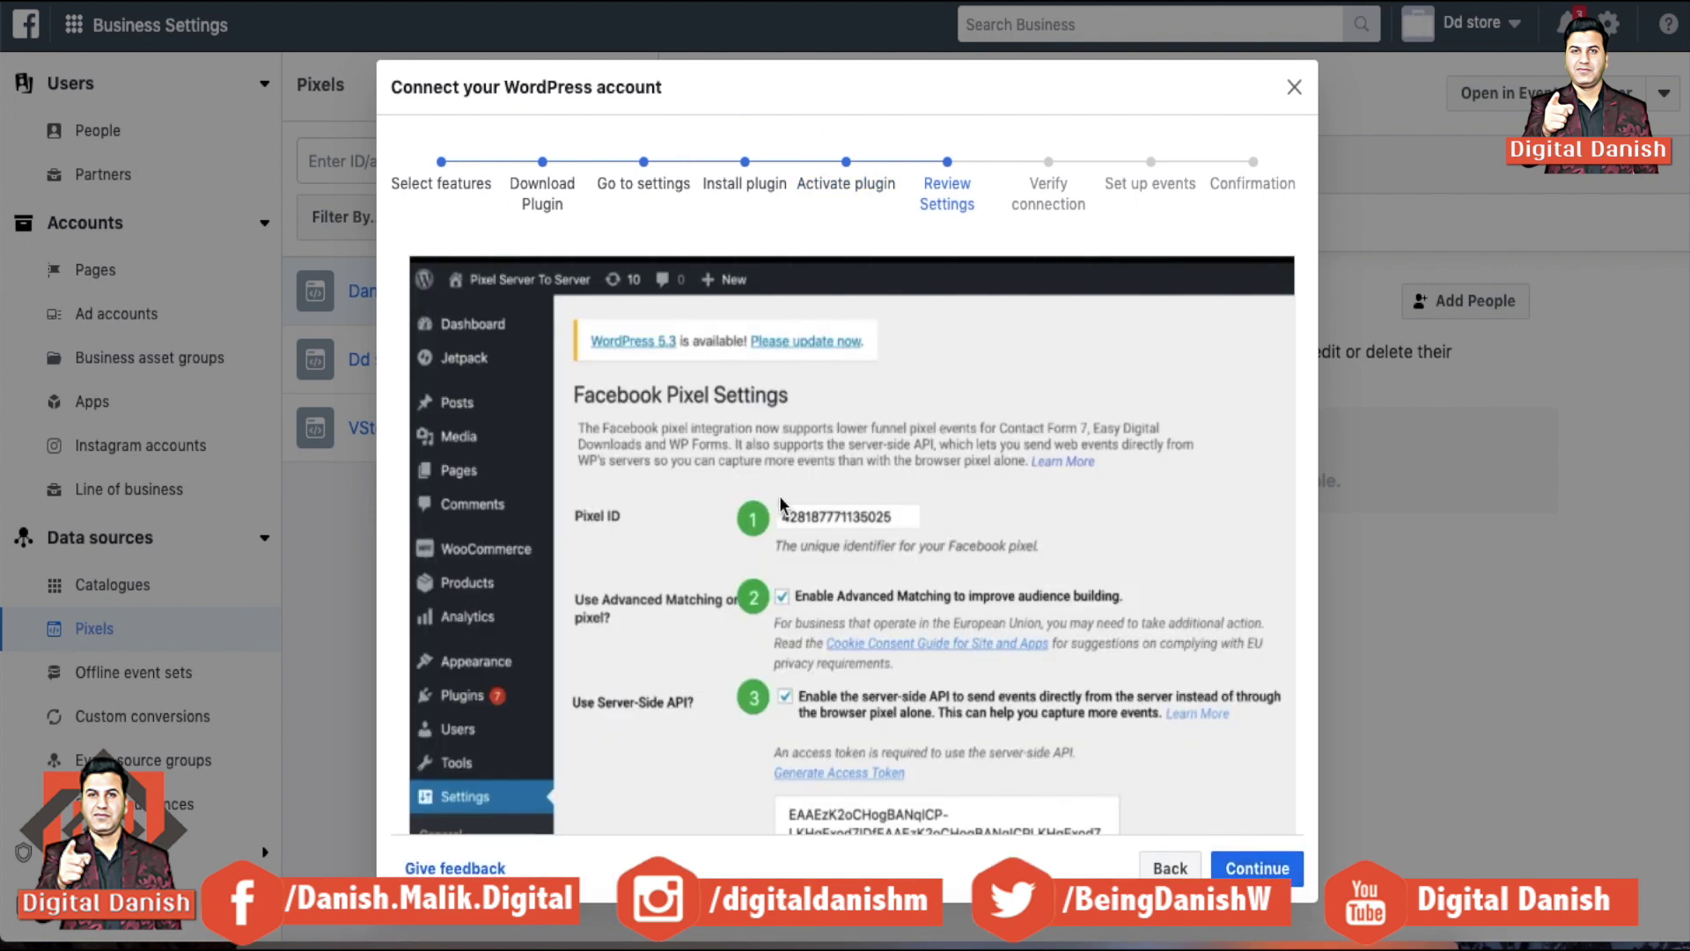
scroll(894, 675, "down", 4)
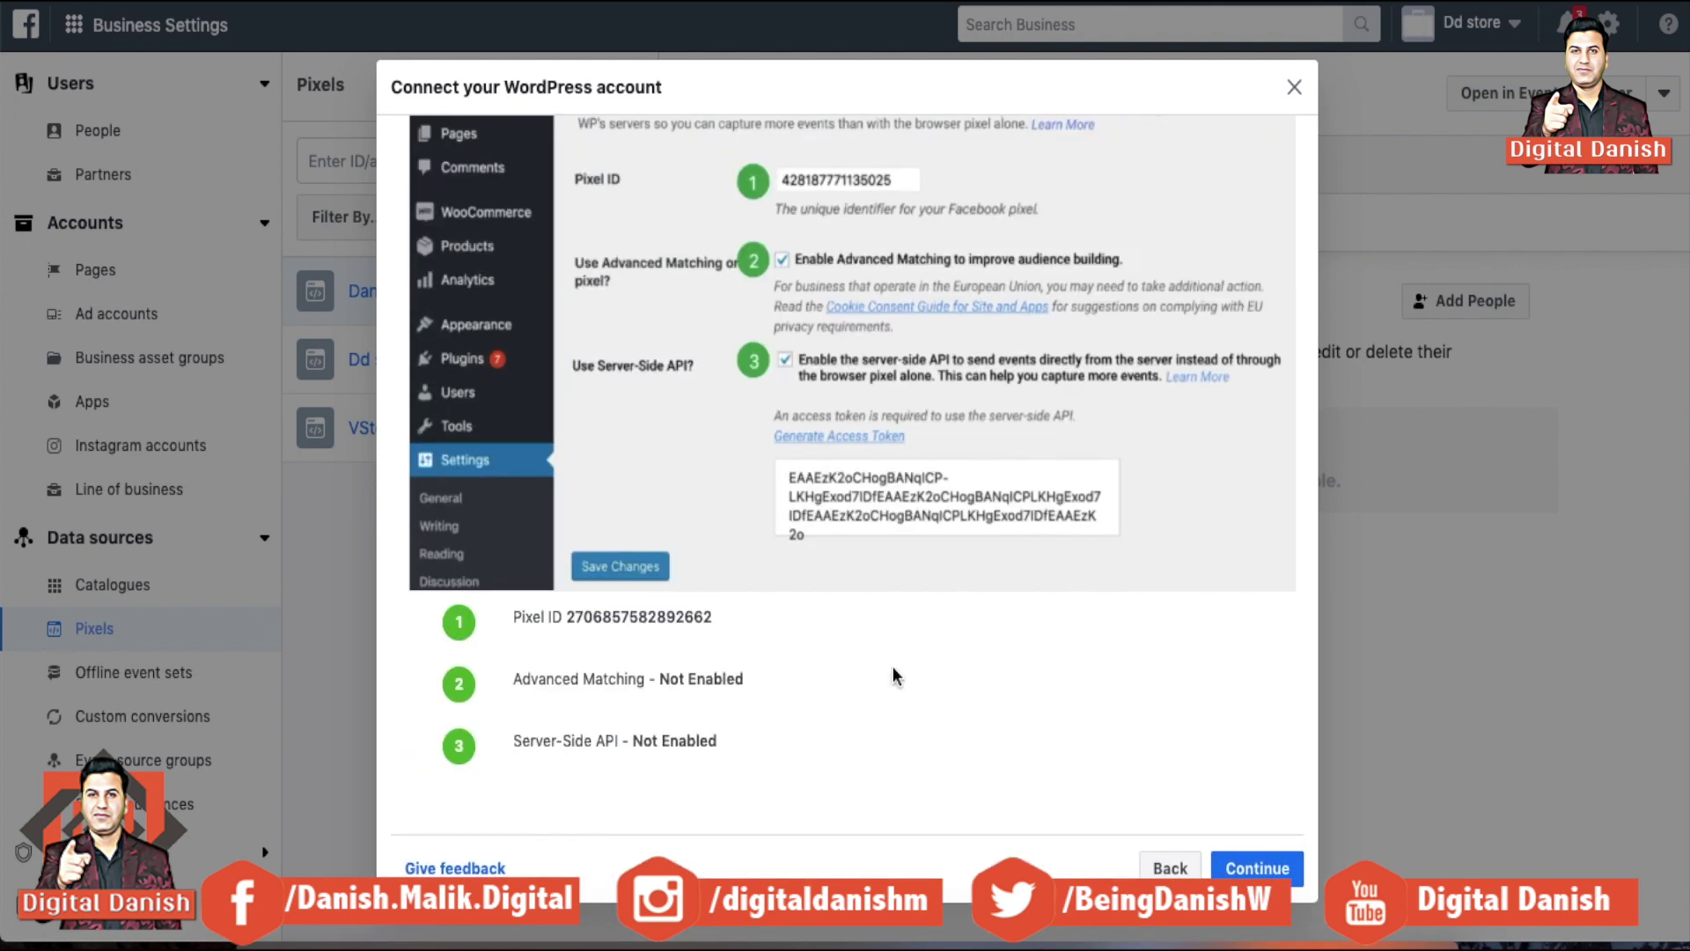
scroll(894, 409, "up", 5)
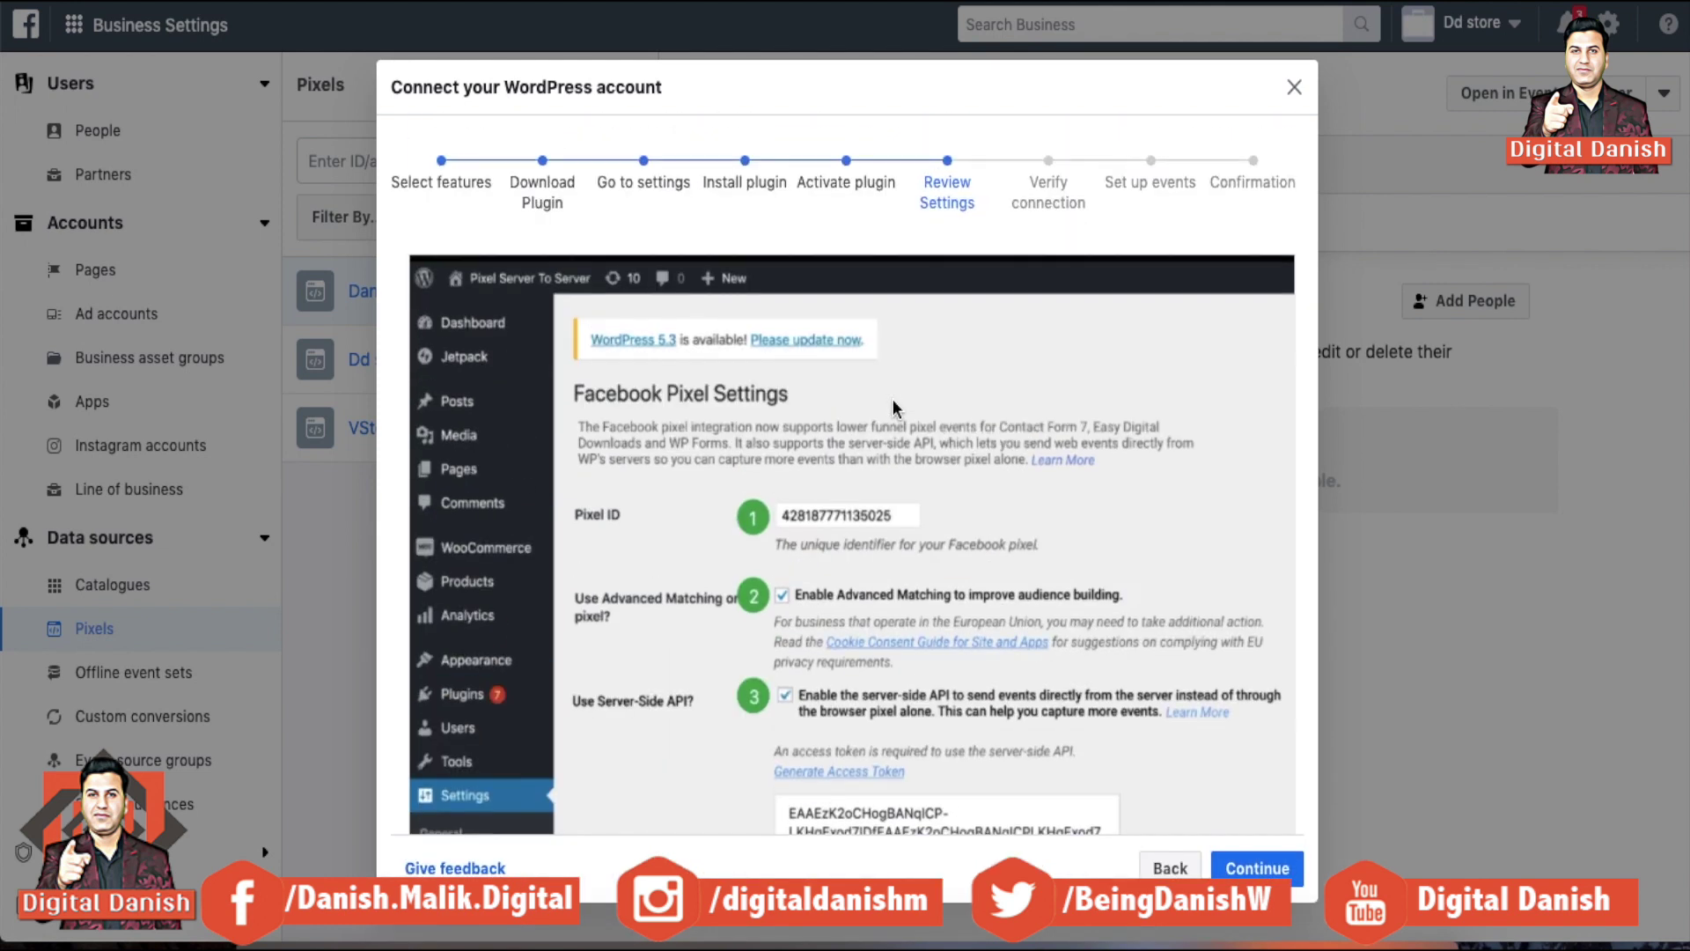
scroll(895, 409, "down", 4)
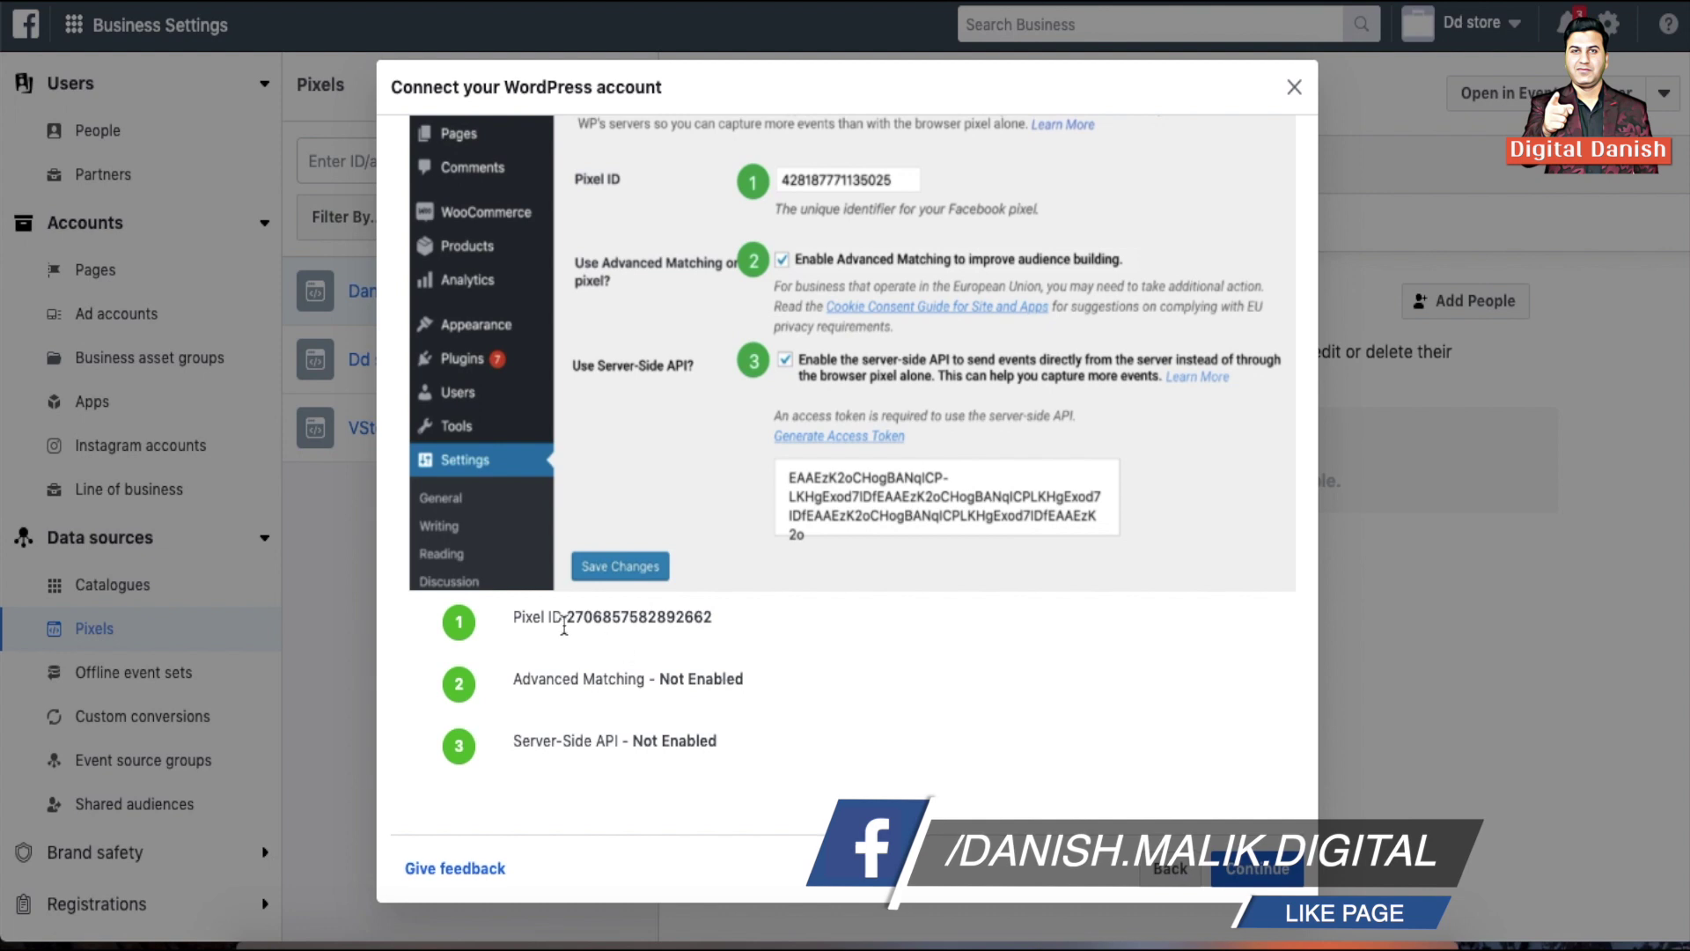
Paste the copied Pixel ID into WordPress's Facebook Pixel settings and save
left_click_drag(566, 622, 720, 623)
key("ctrl+c")
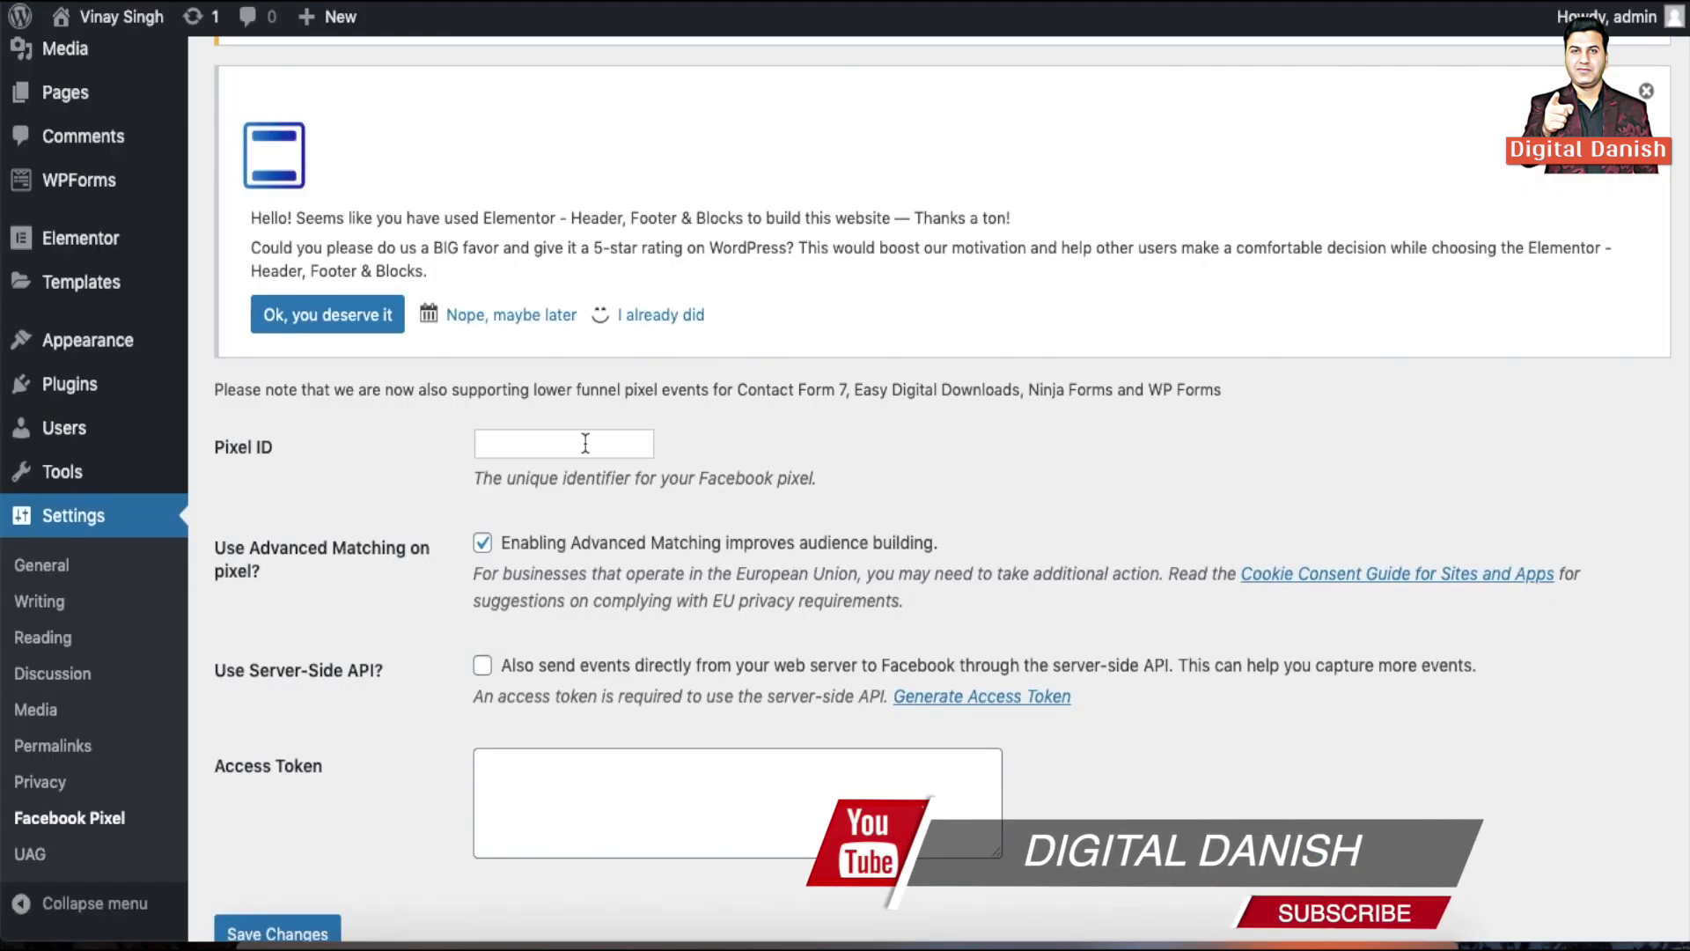
left_click(551, 454)
key("ctrl+v")
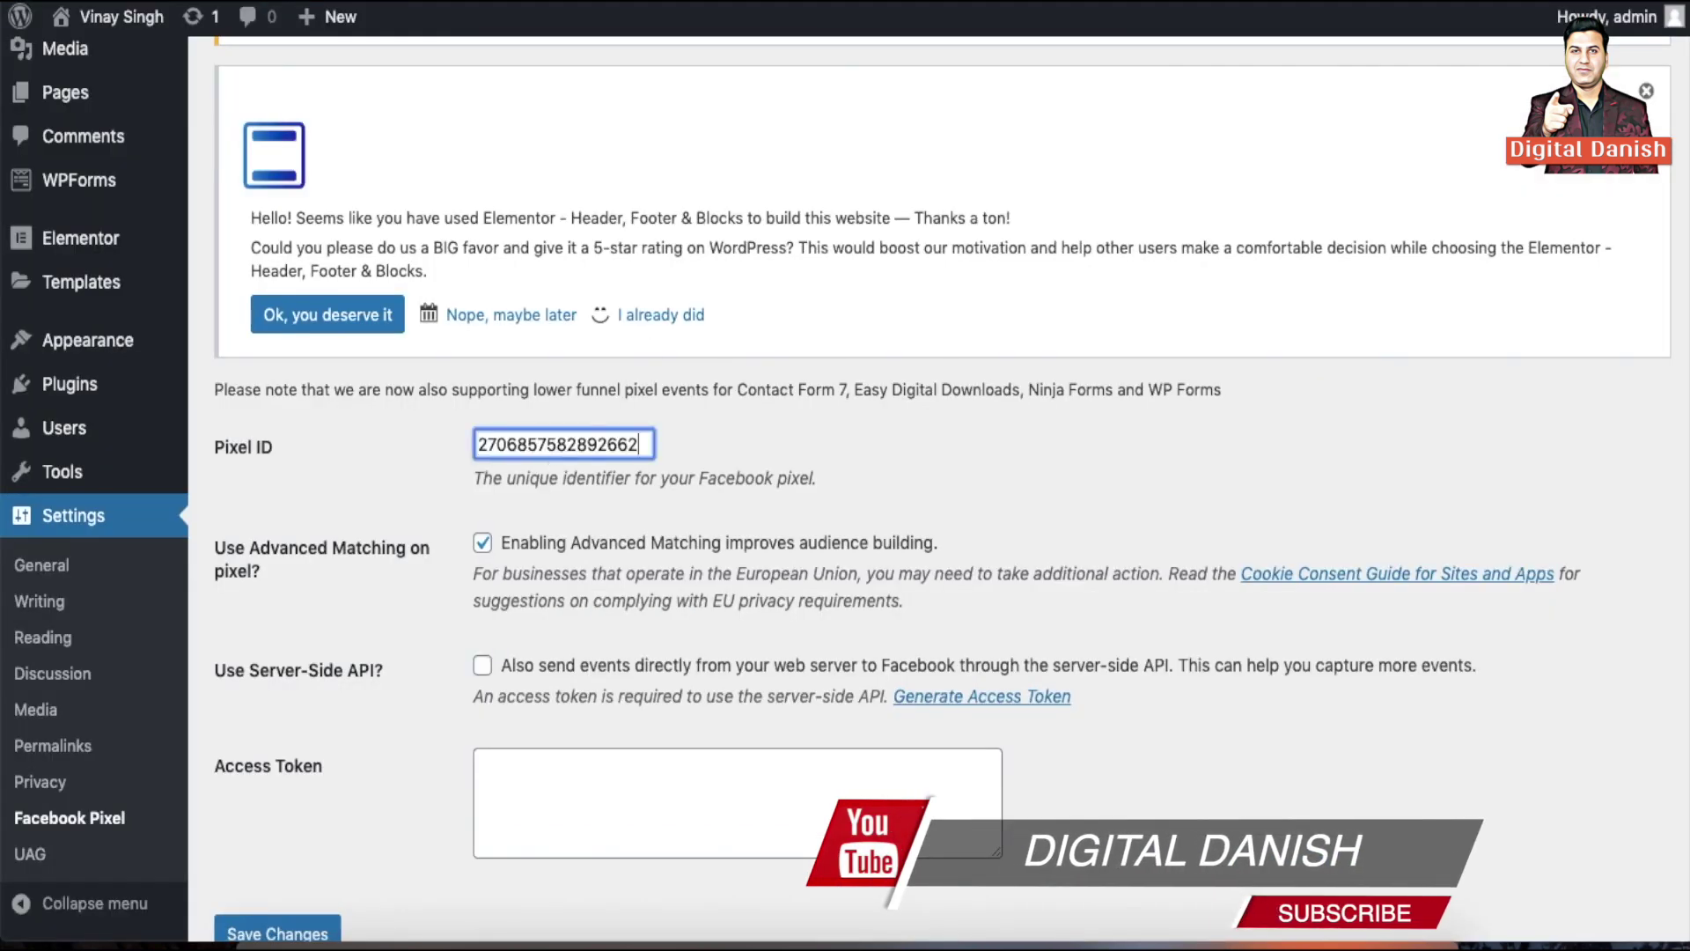
scroll(541, 325, "down", 3)
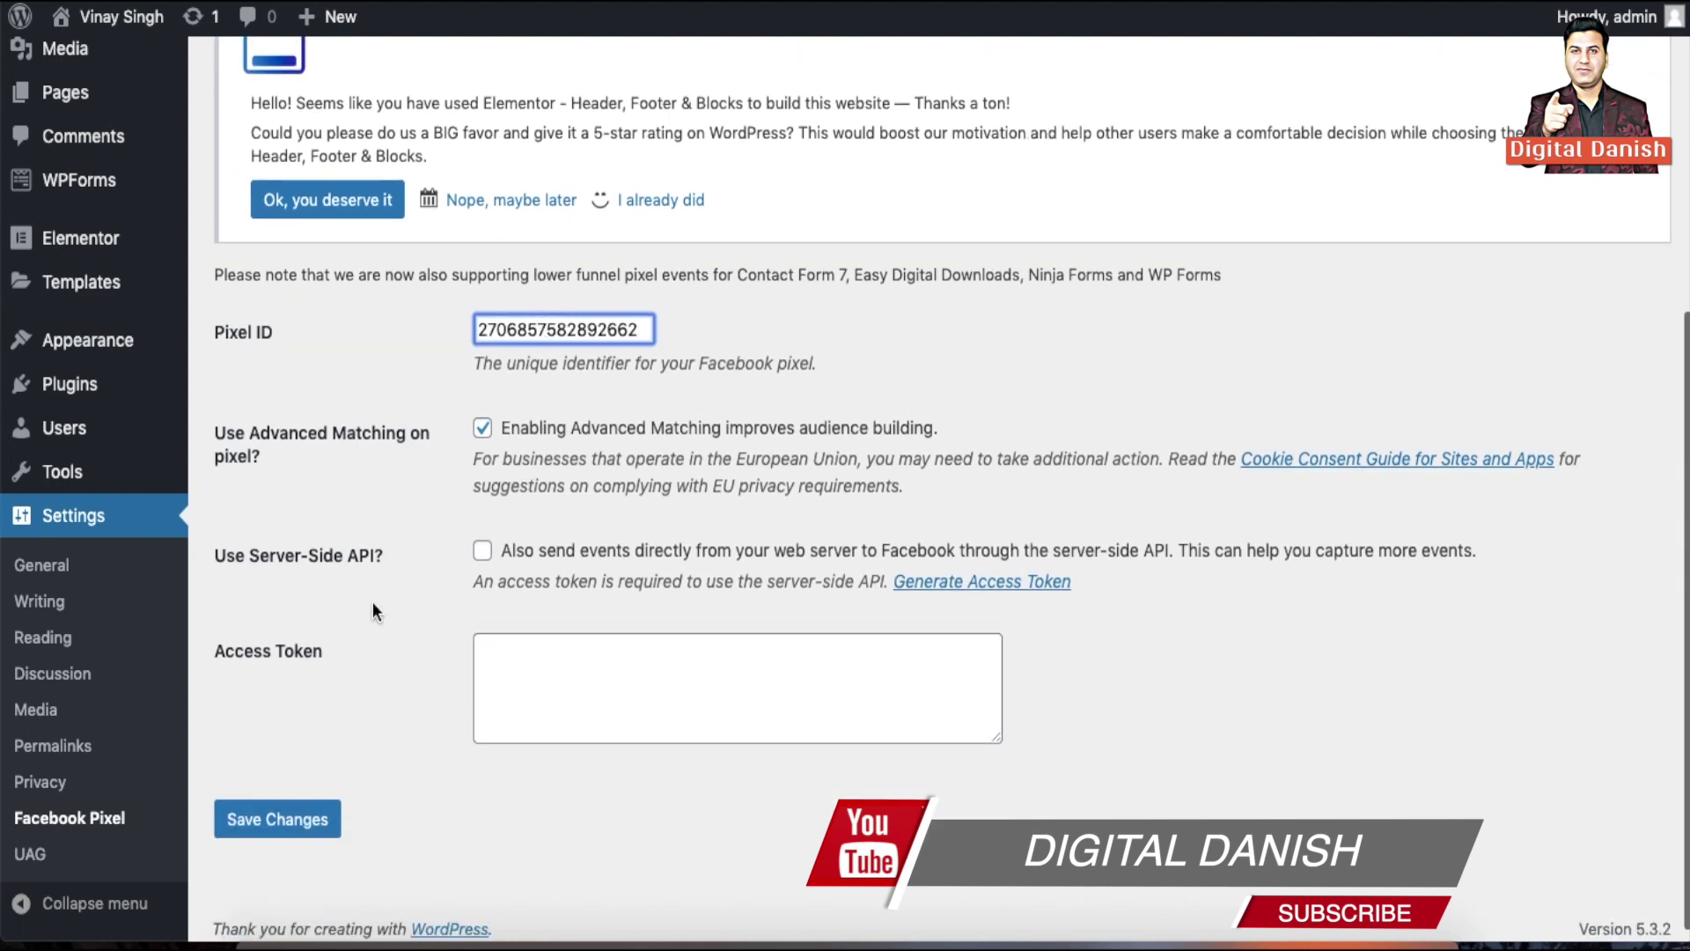
left_click(275, 815)
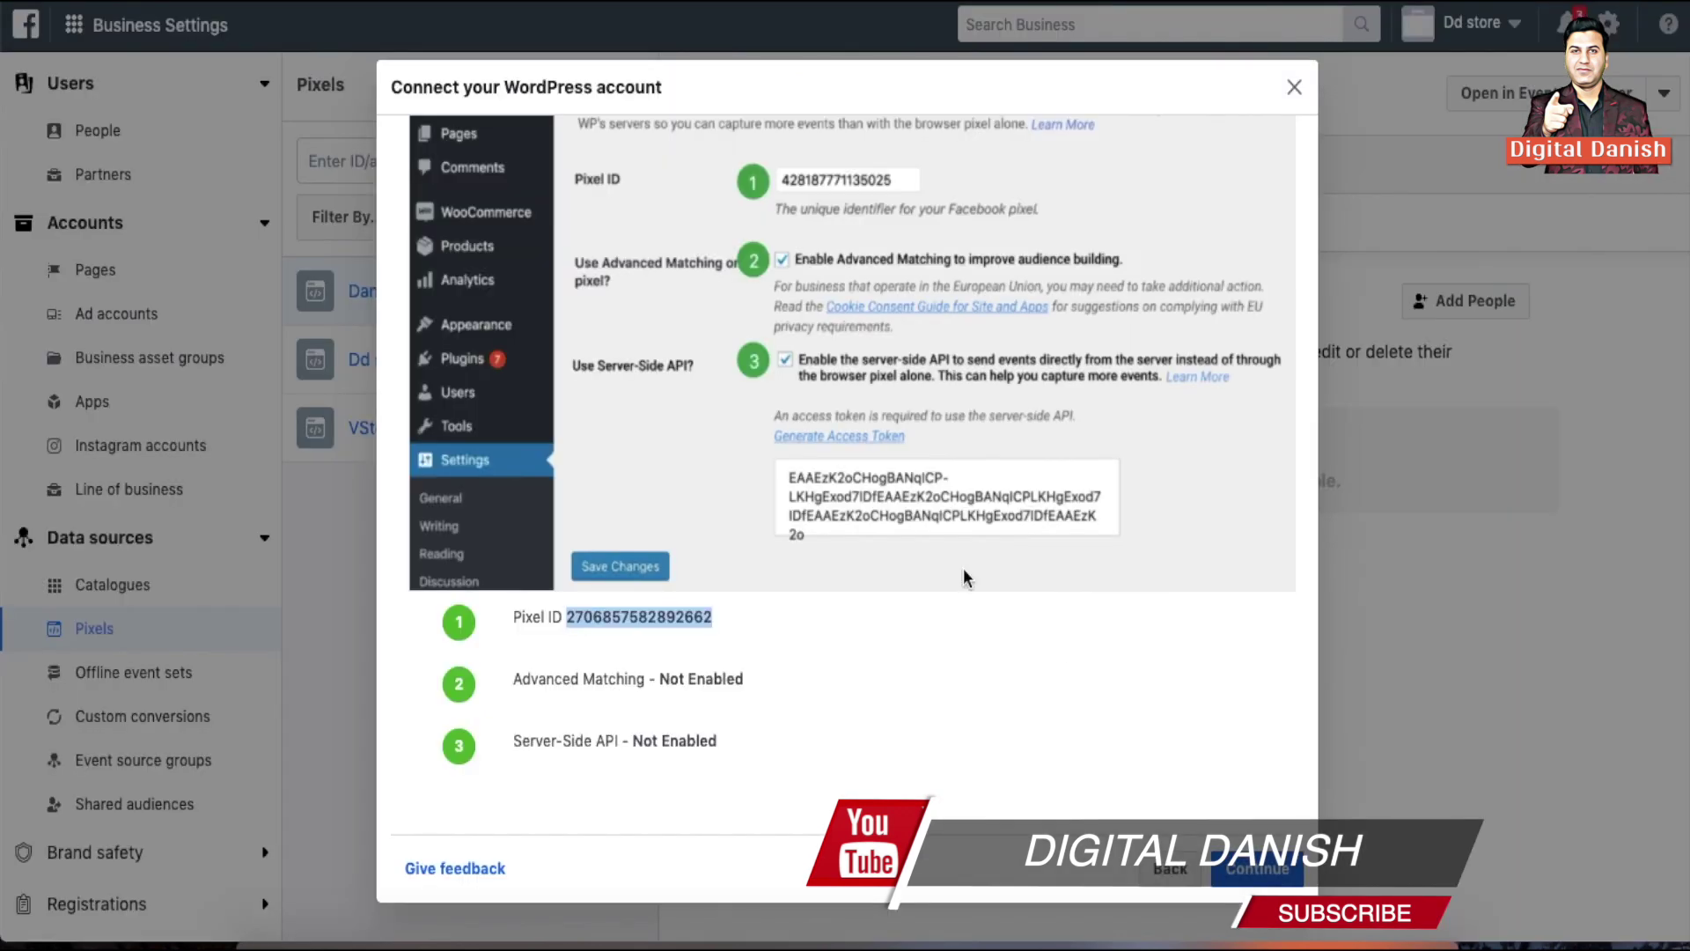
Send test traffic to the pasted site URL until the pixel shows Active
left_click(1275, 878)
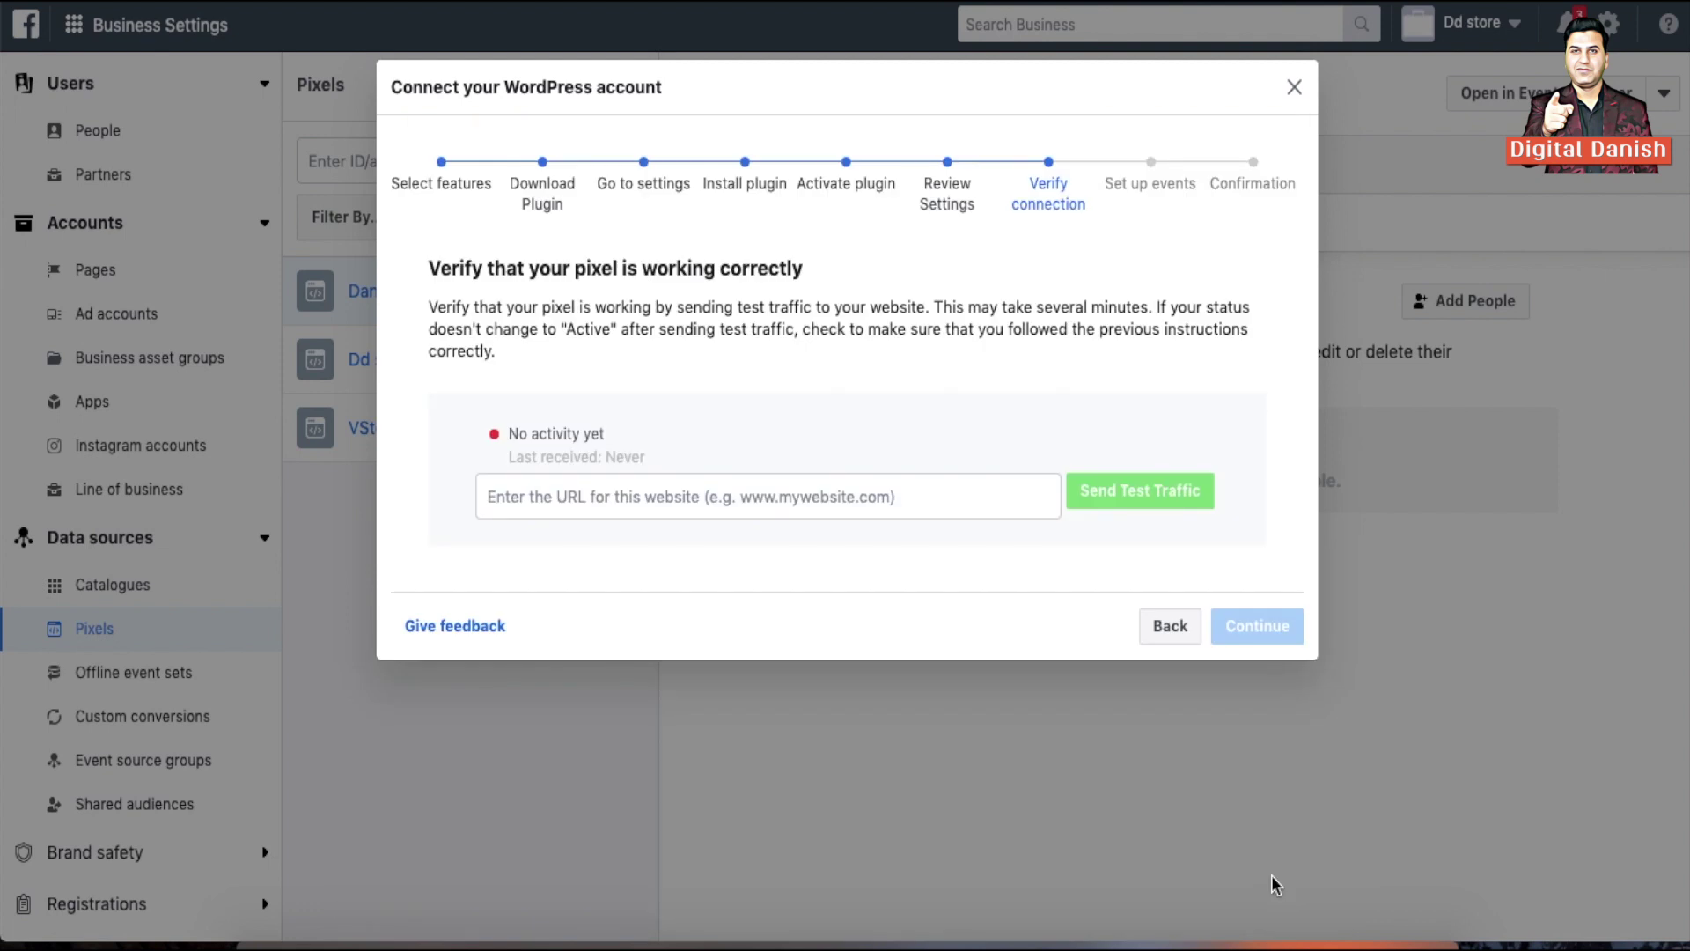
left_click(898, 495)
type("https://vinaysingh.co.in/")
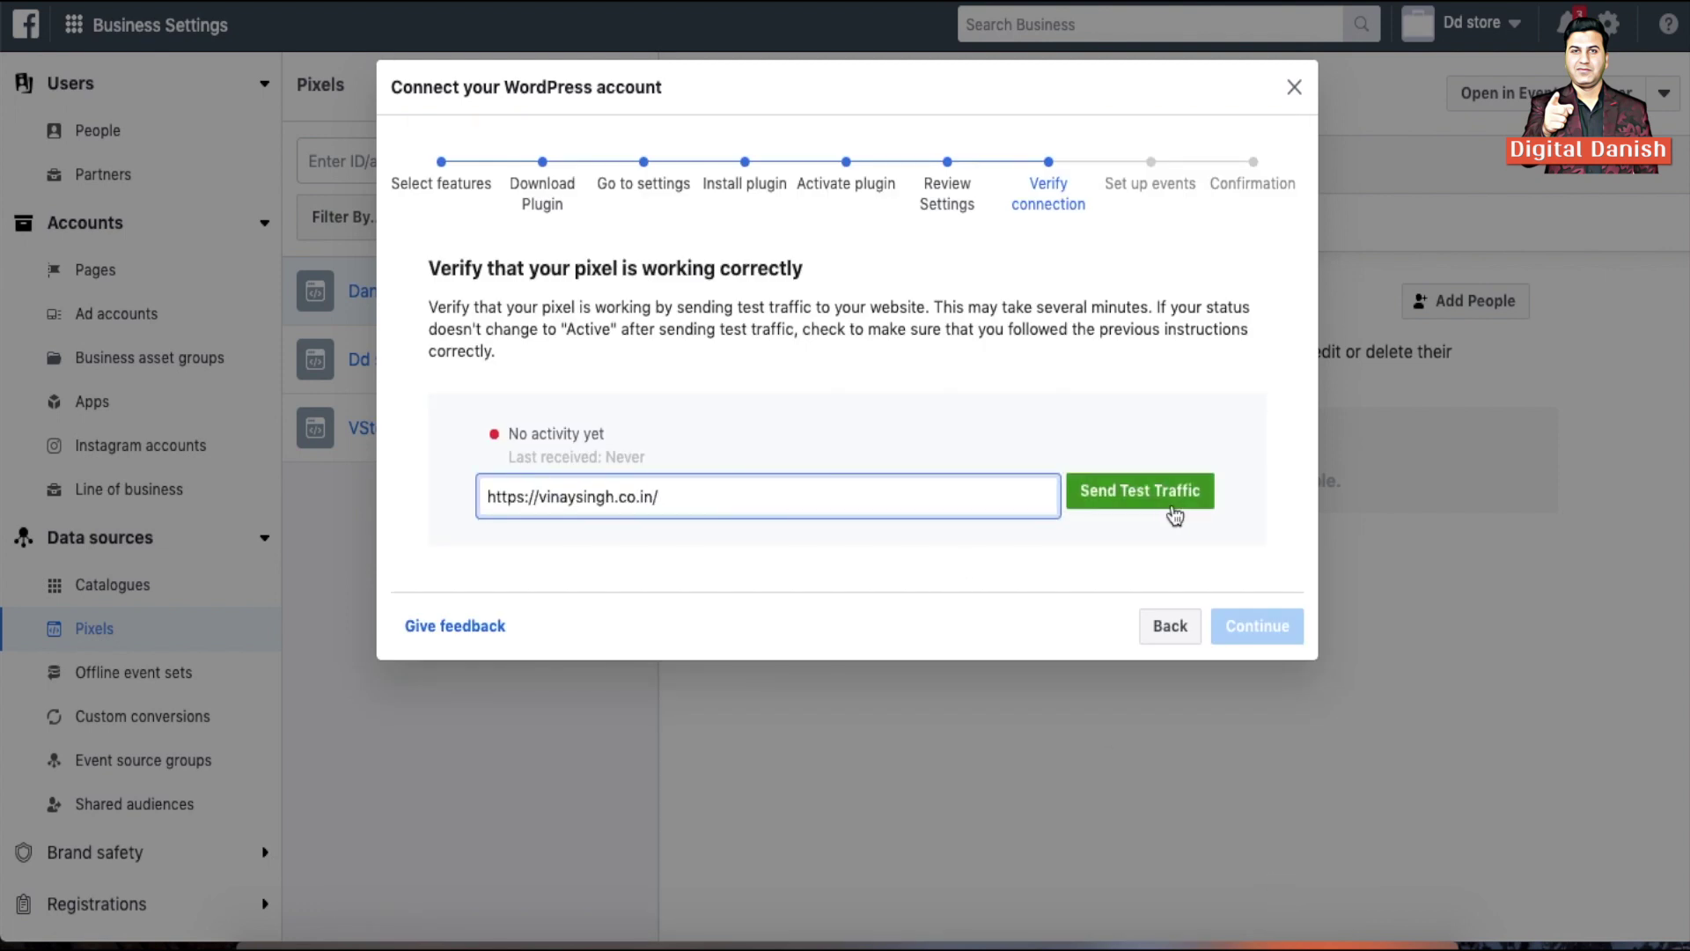
left_click(1160, 499)
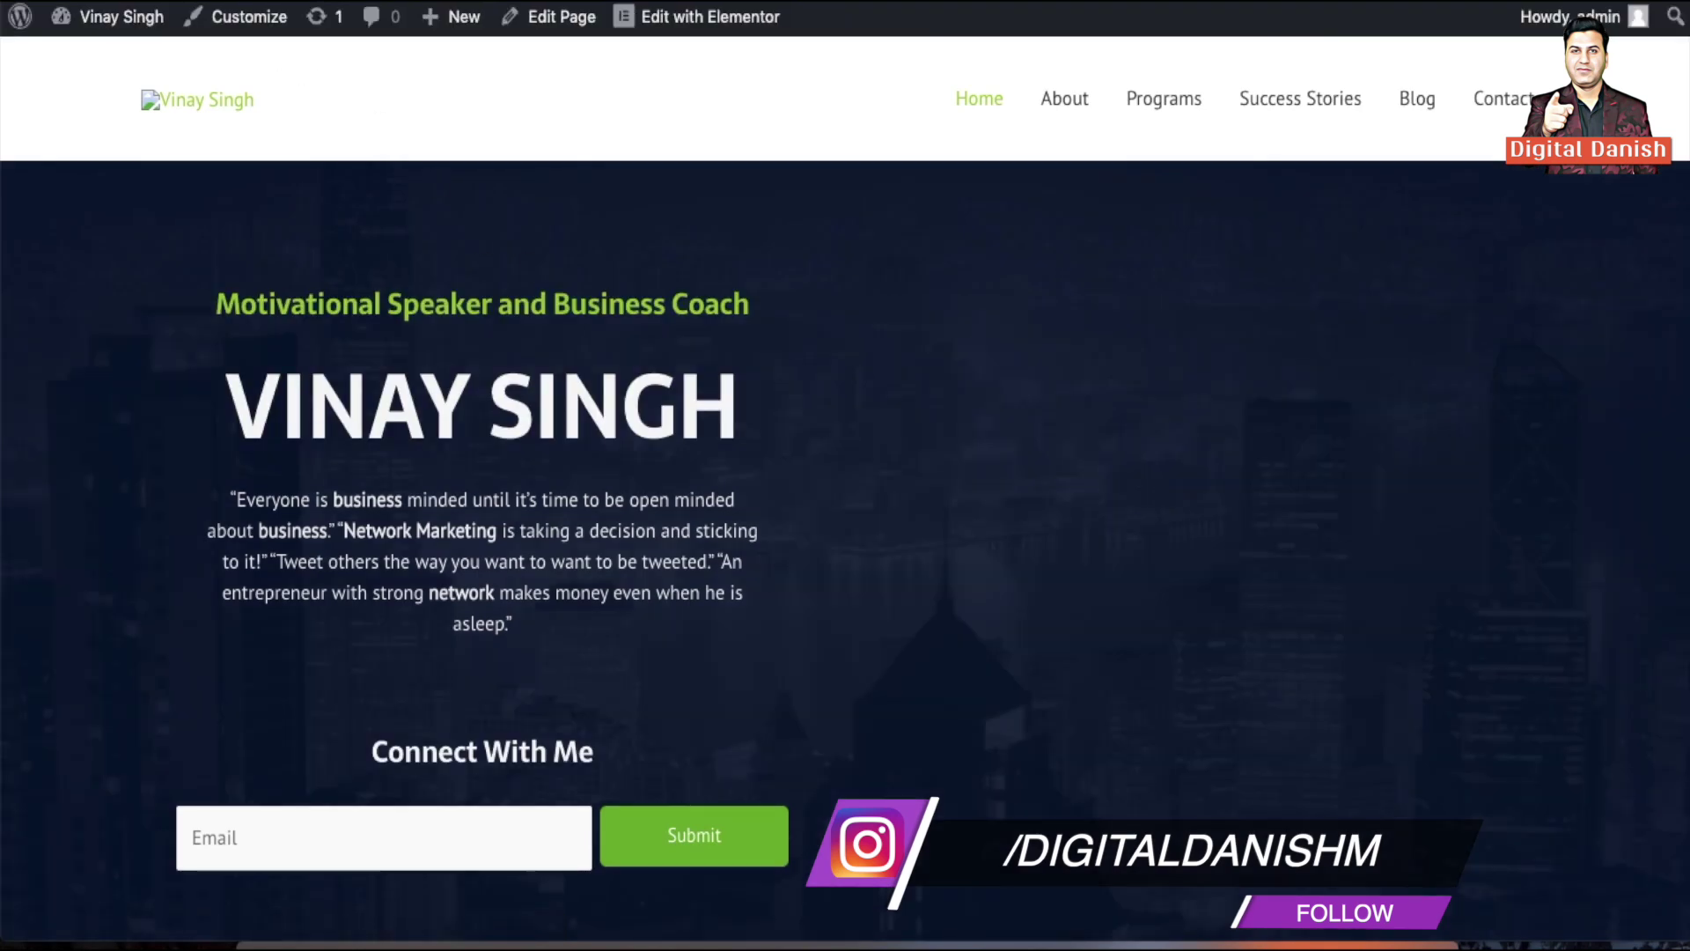
key("super+w")
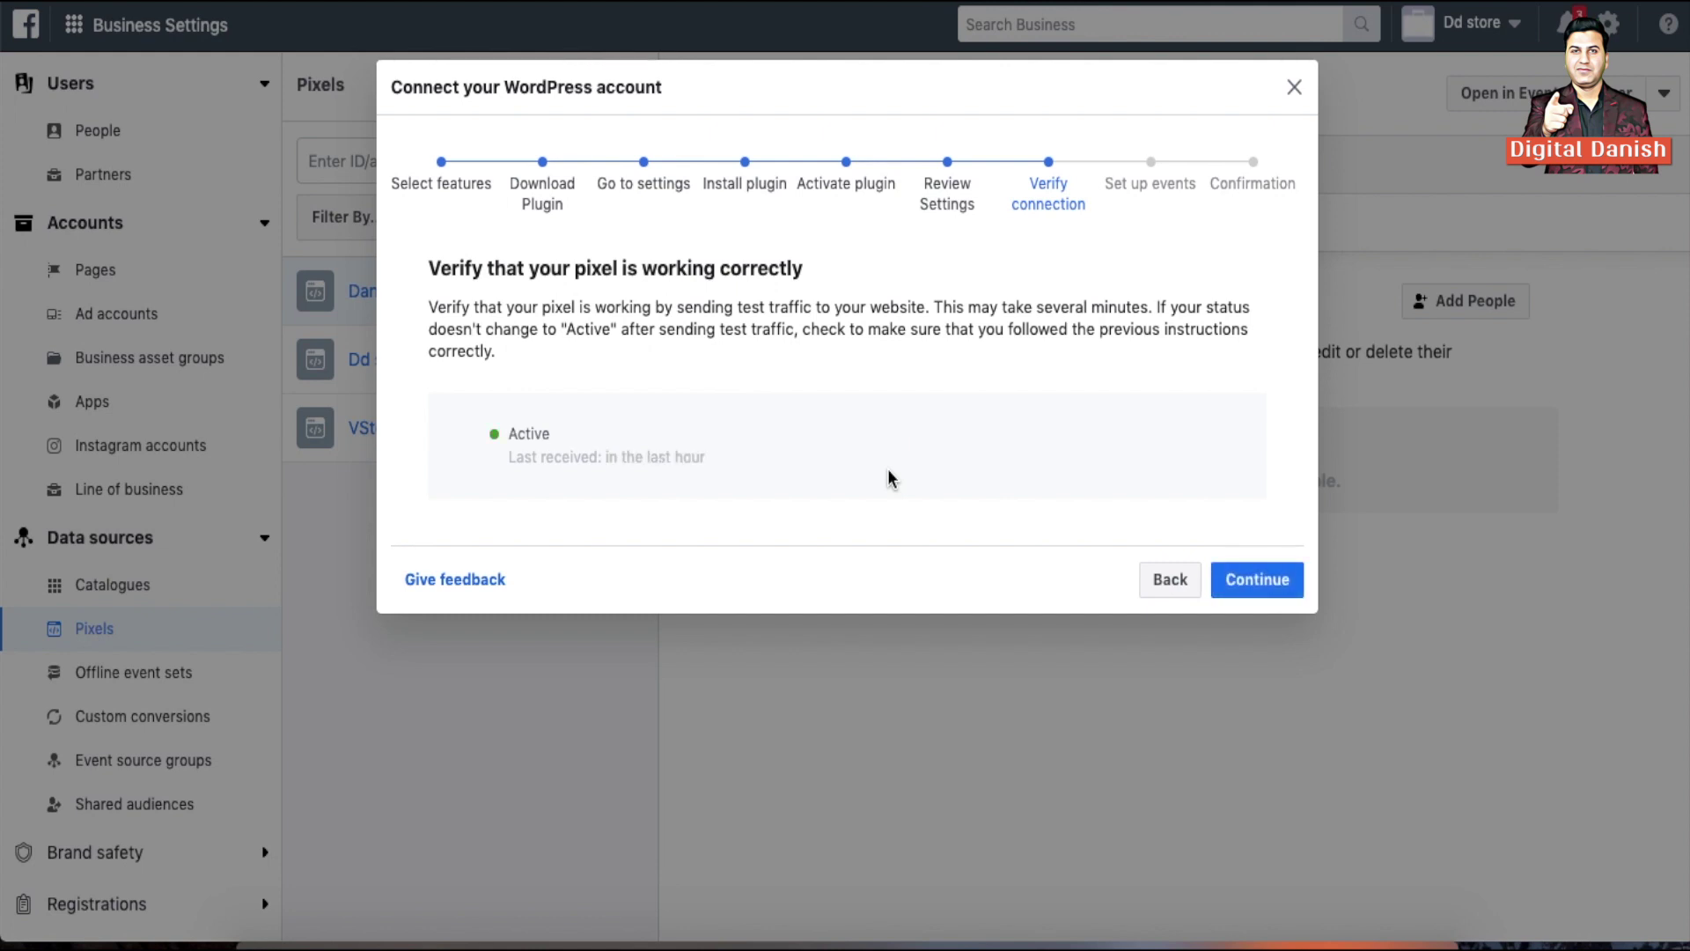
left_click(1250, 585)
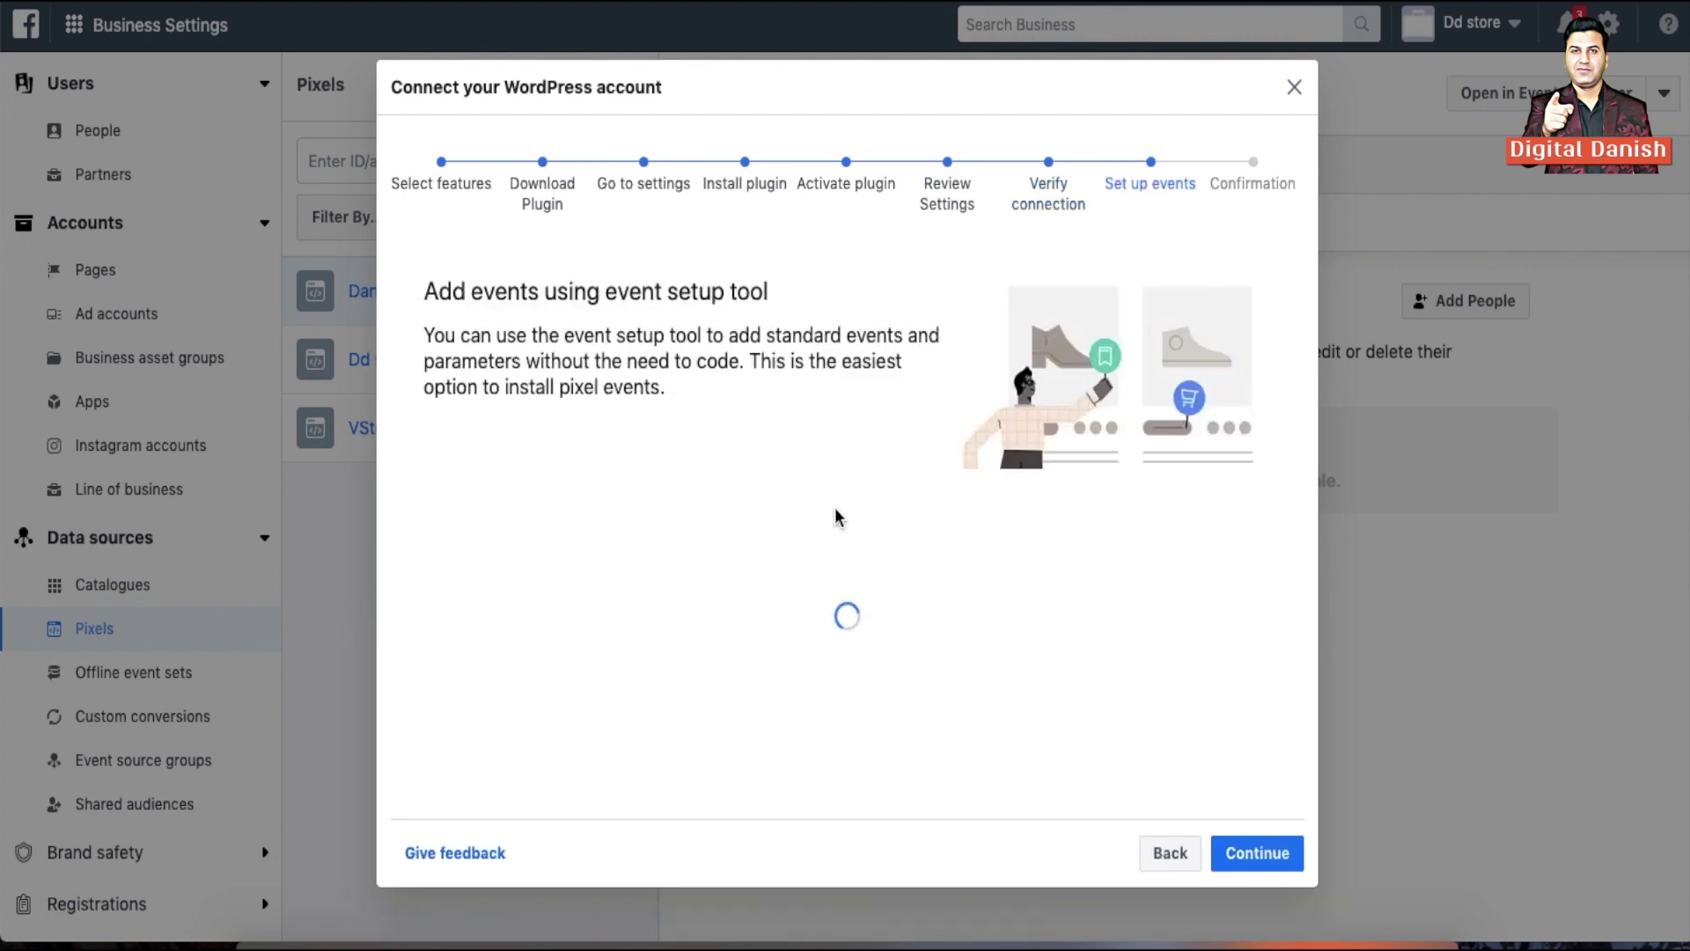
Open the pasted website URL with the Event Setup Tool loaded
left_click(779, 511)
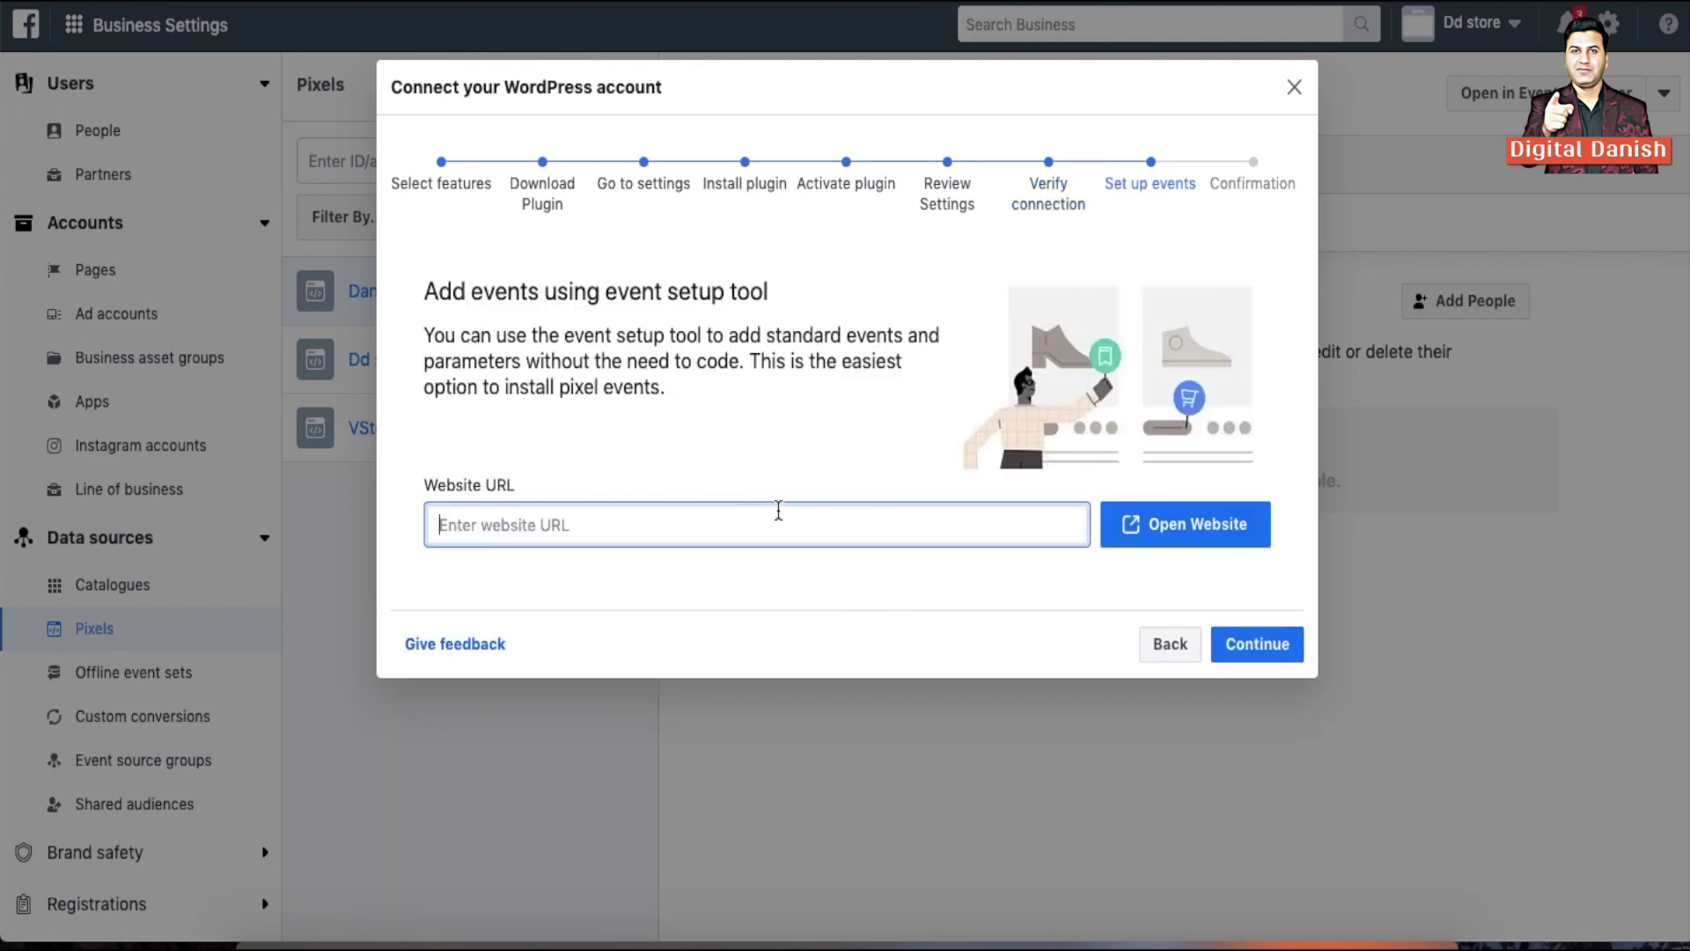
type("https://vinaysingh.co.in/")
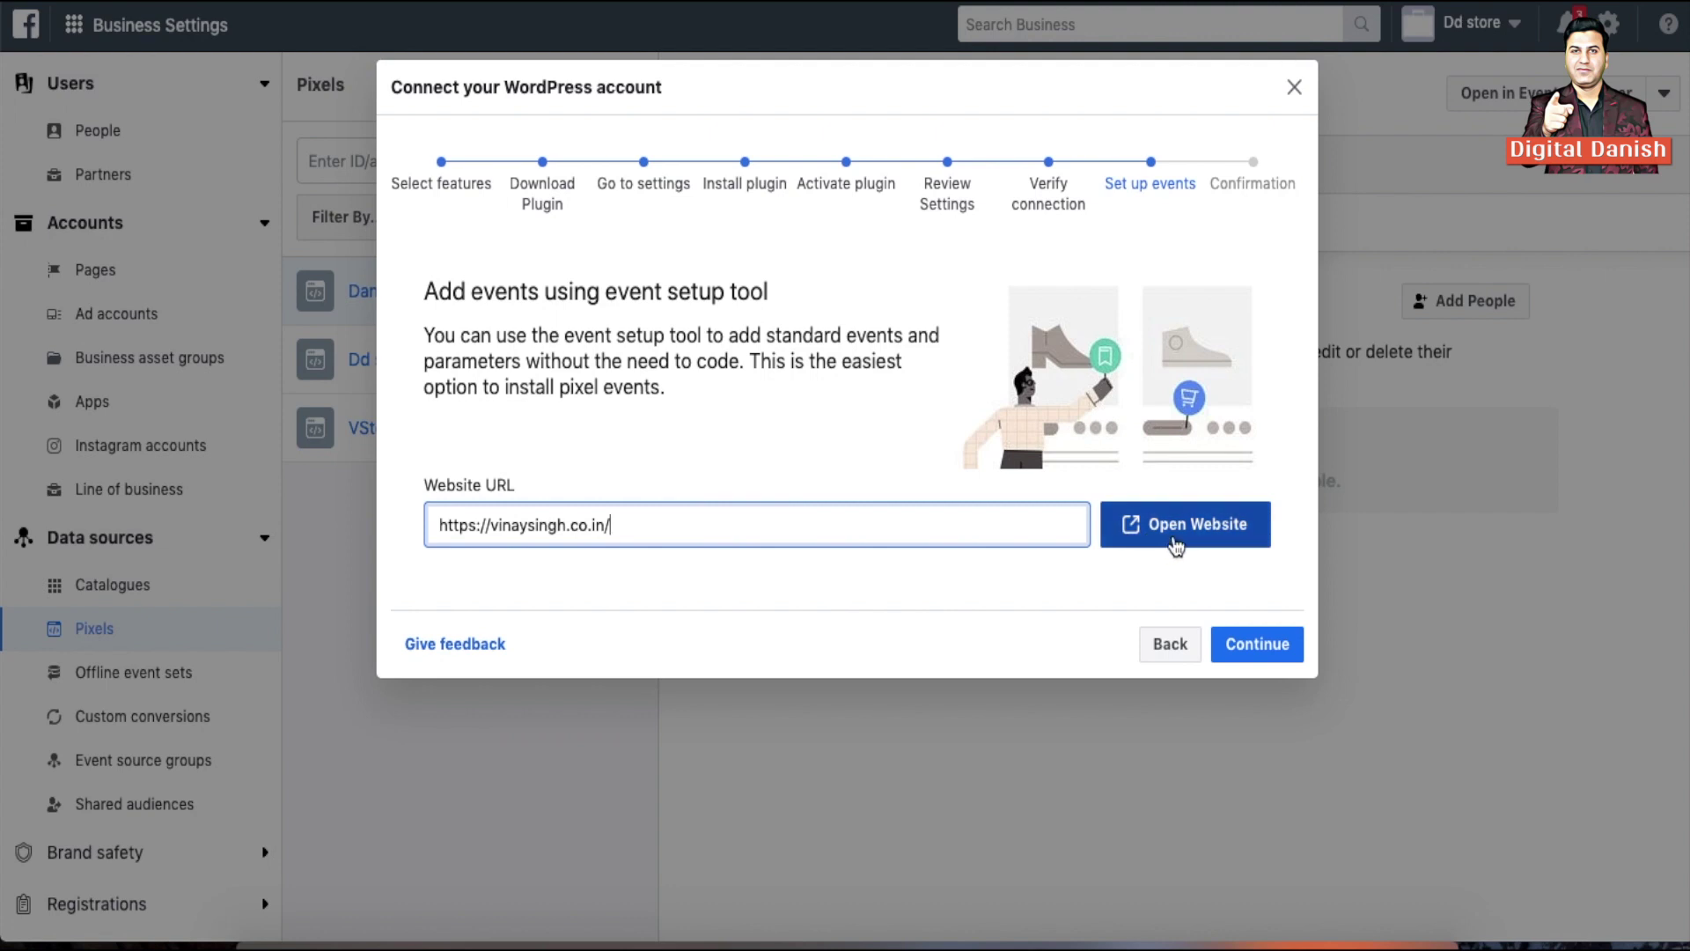
left_click(1173, 537)
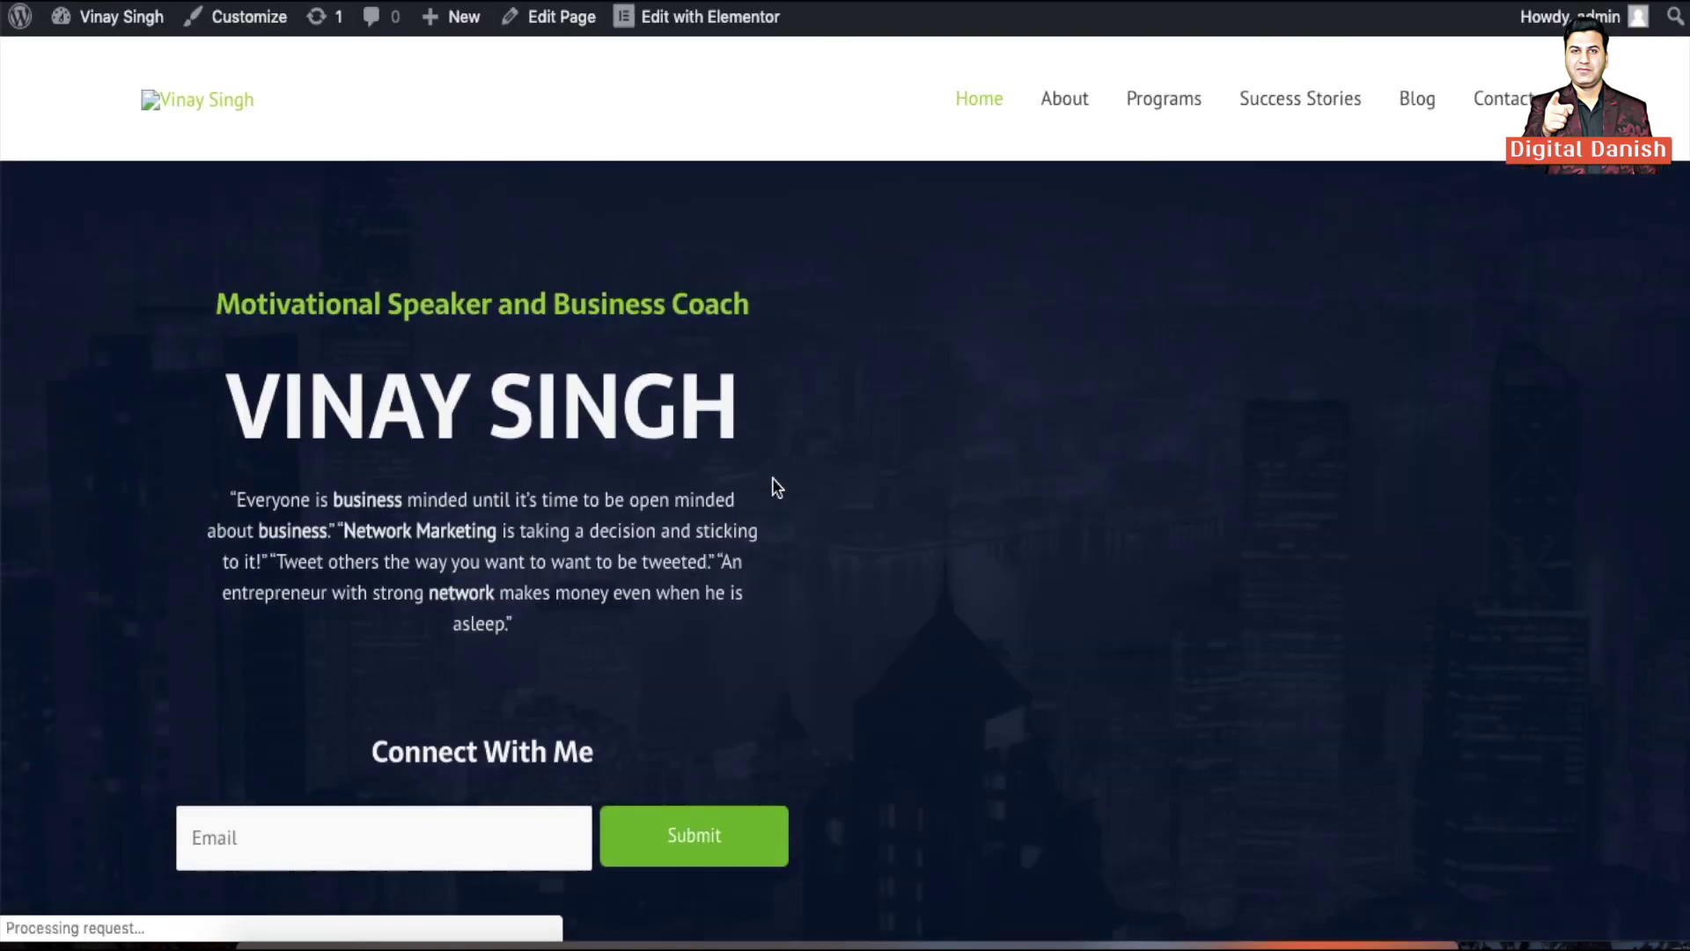
scroll(773, 478, "down", 2)
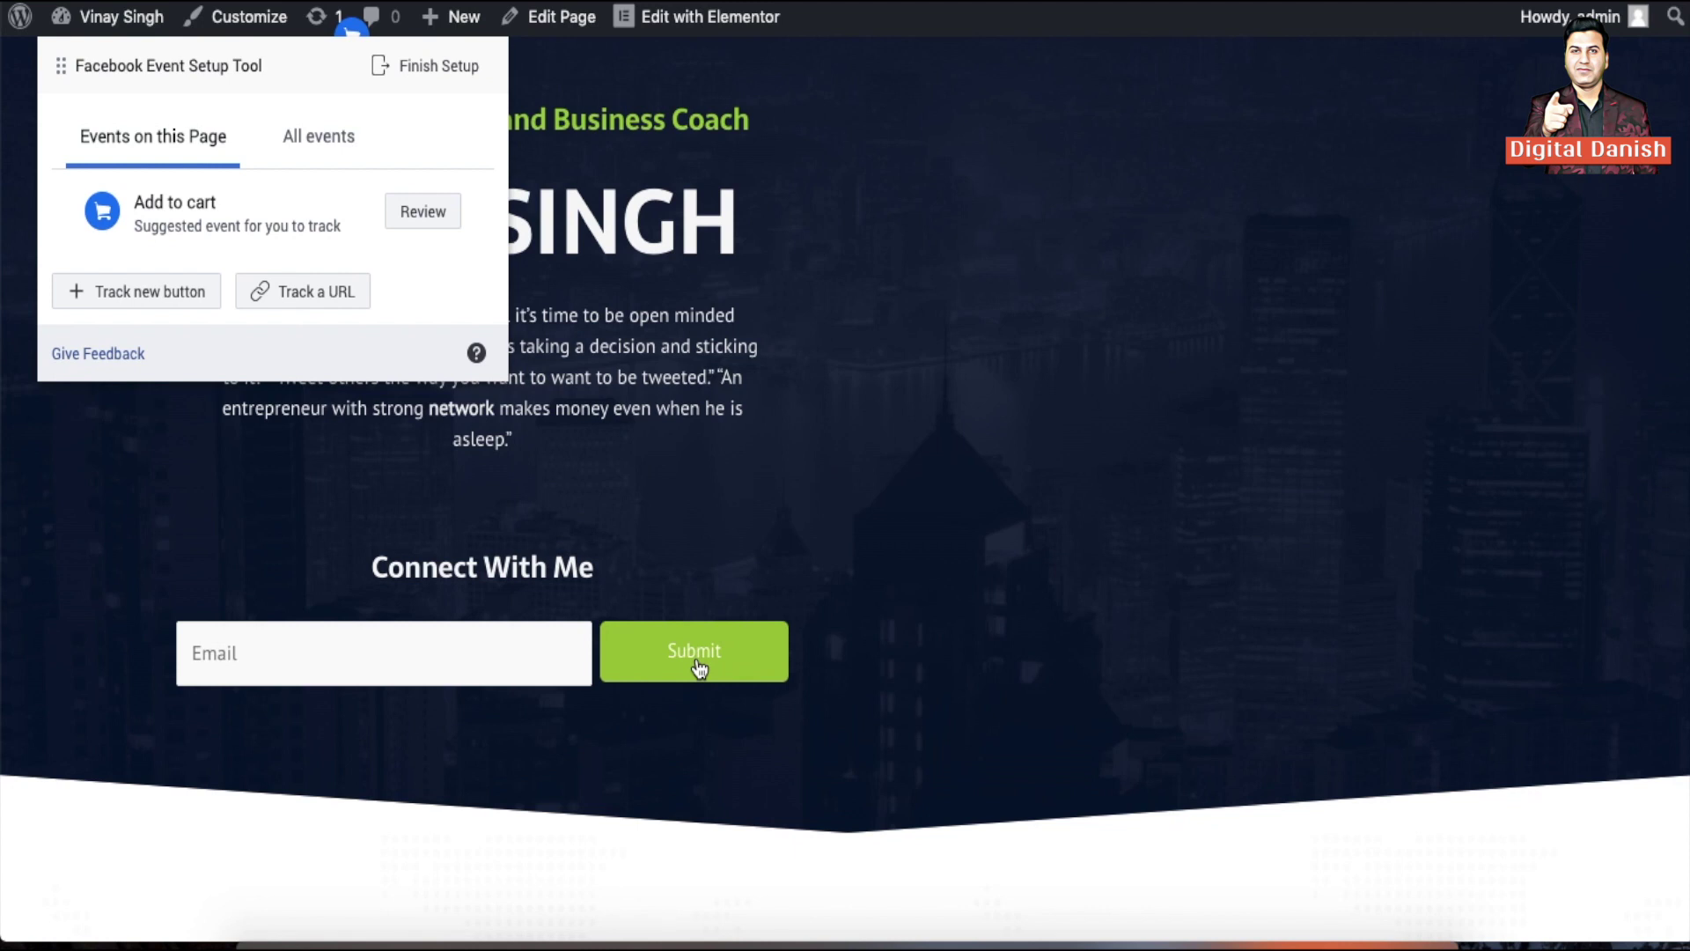
Track the site's Submit button as a confirmed Lead event
left_click(159, 293)
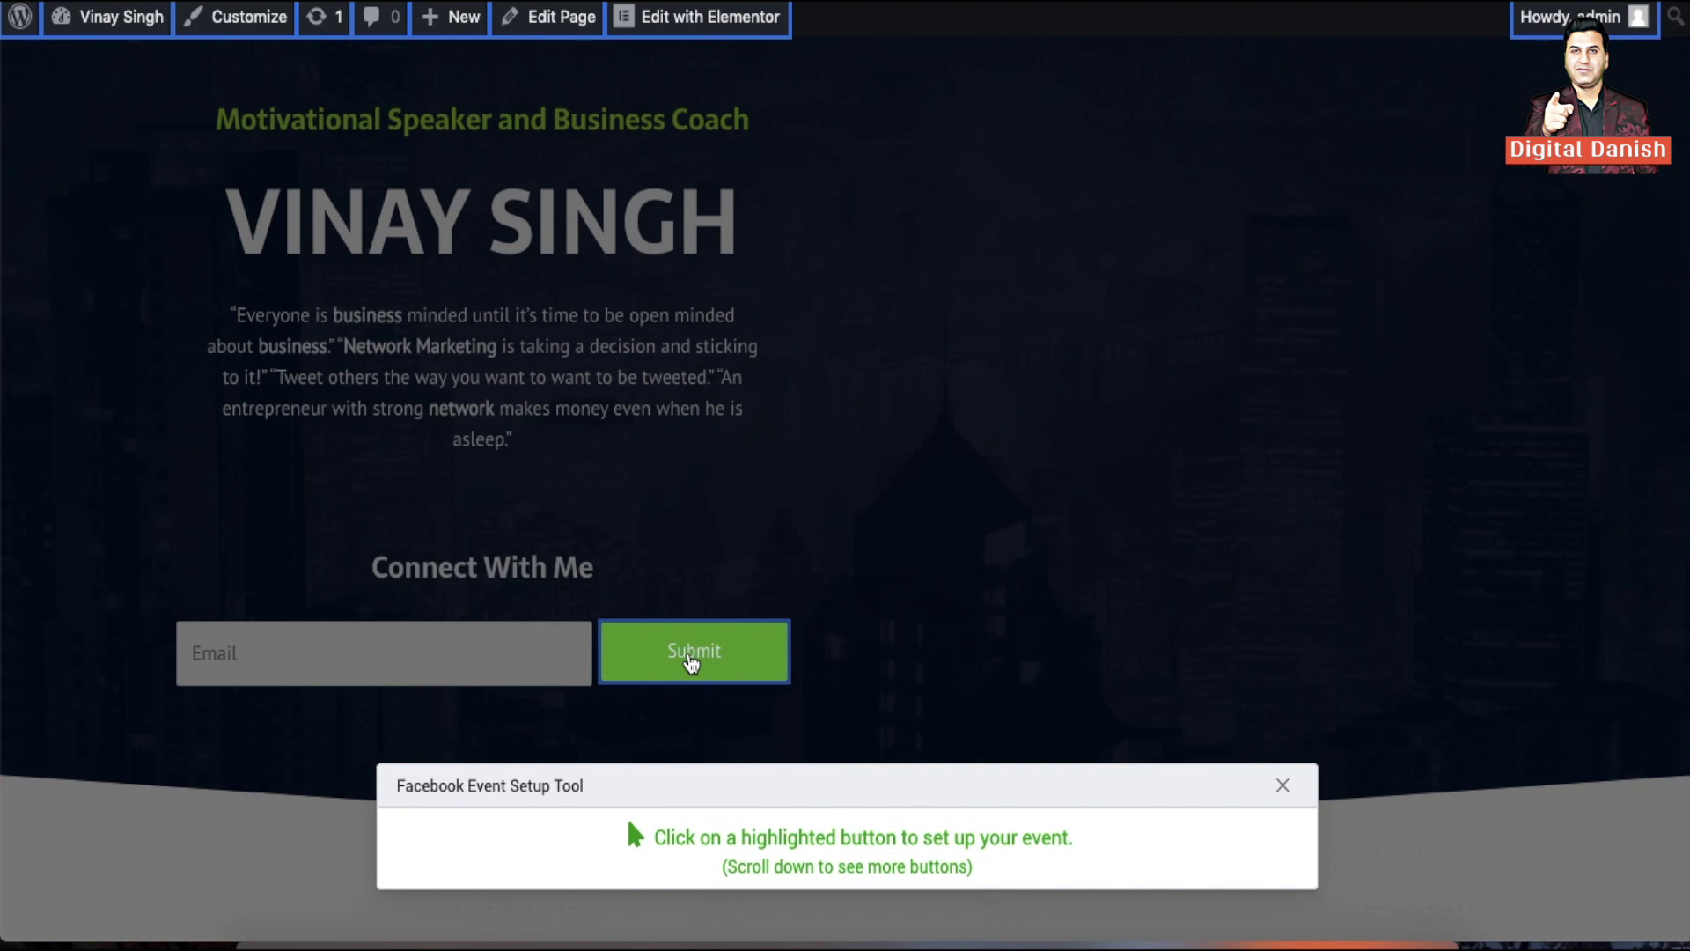
left_click(691, 656)
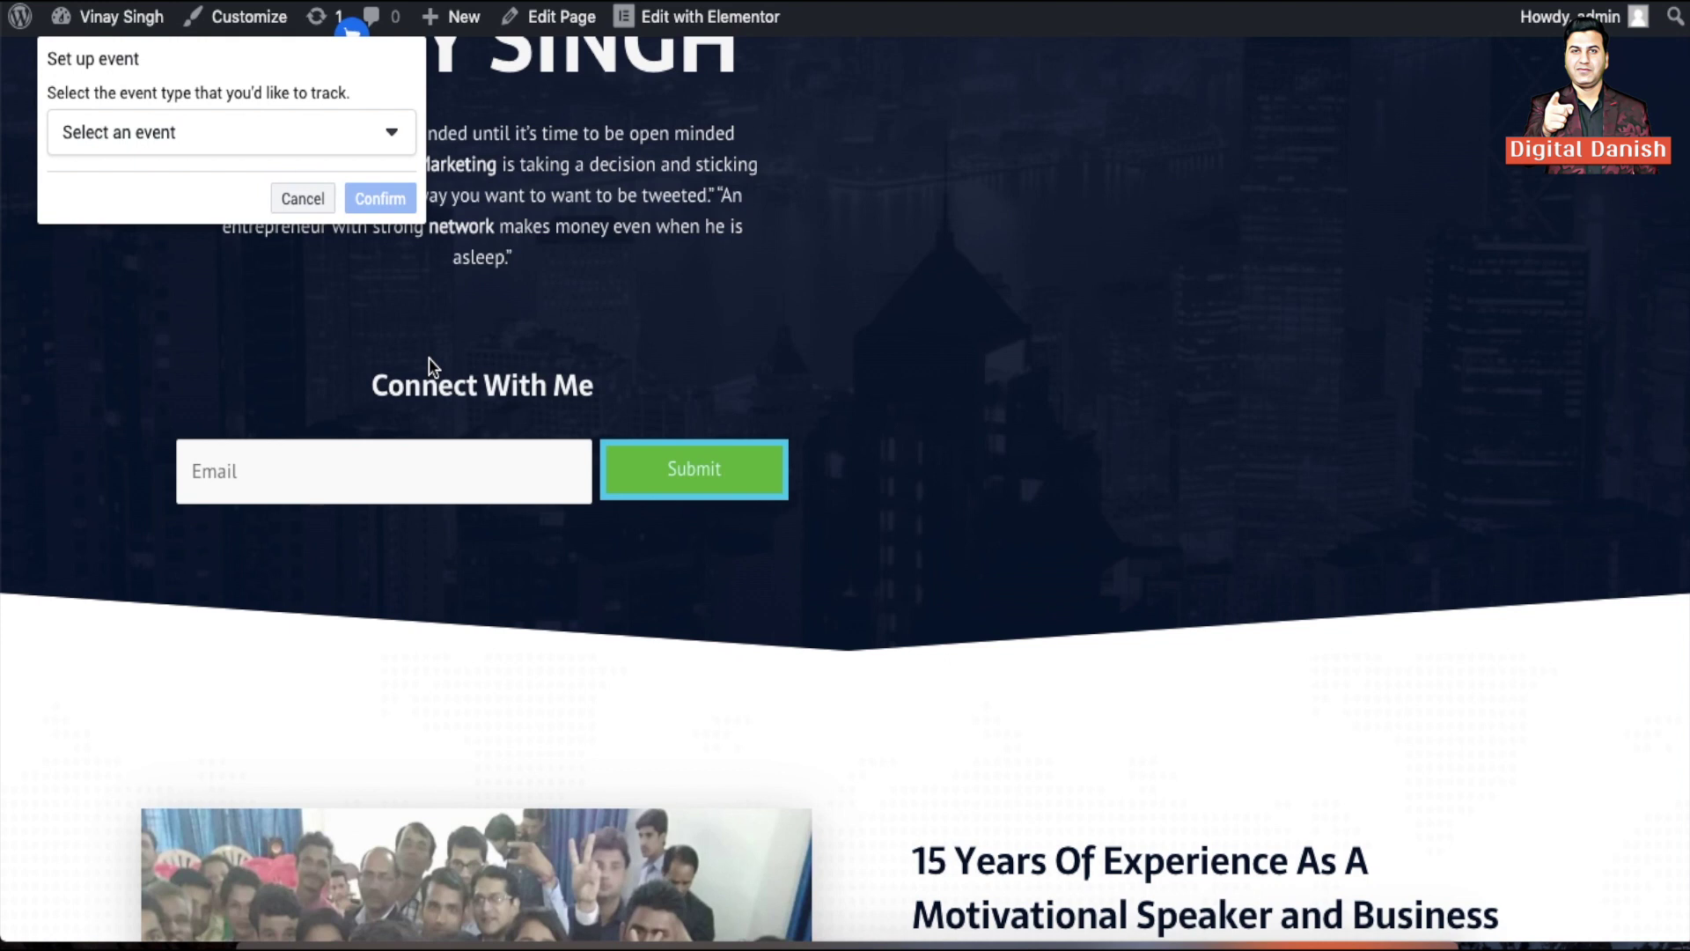
left_click(373, 132)
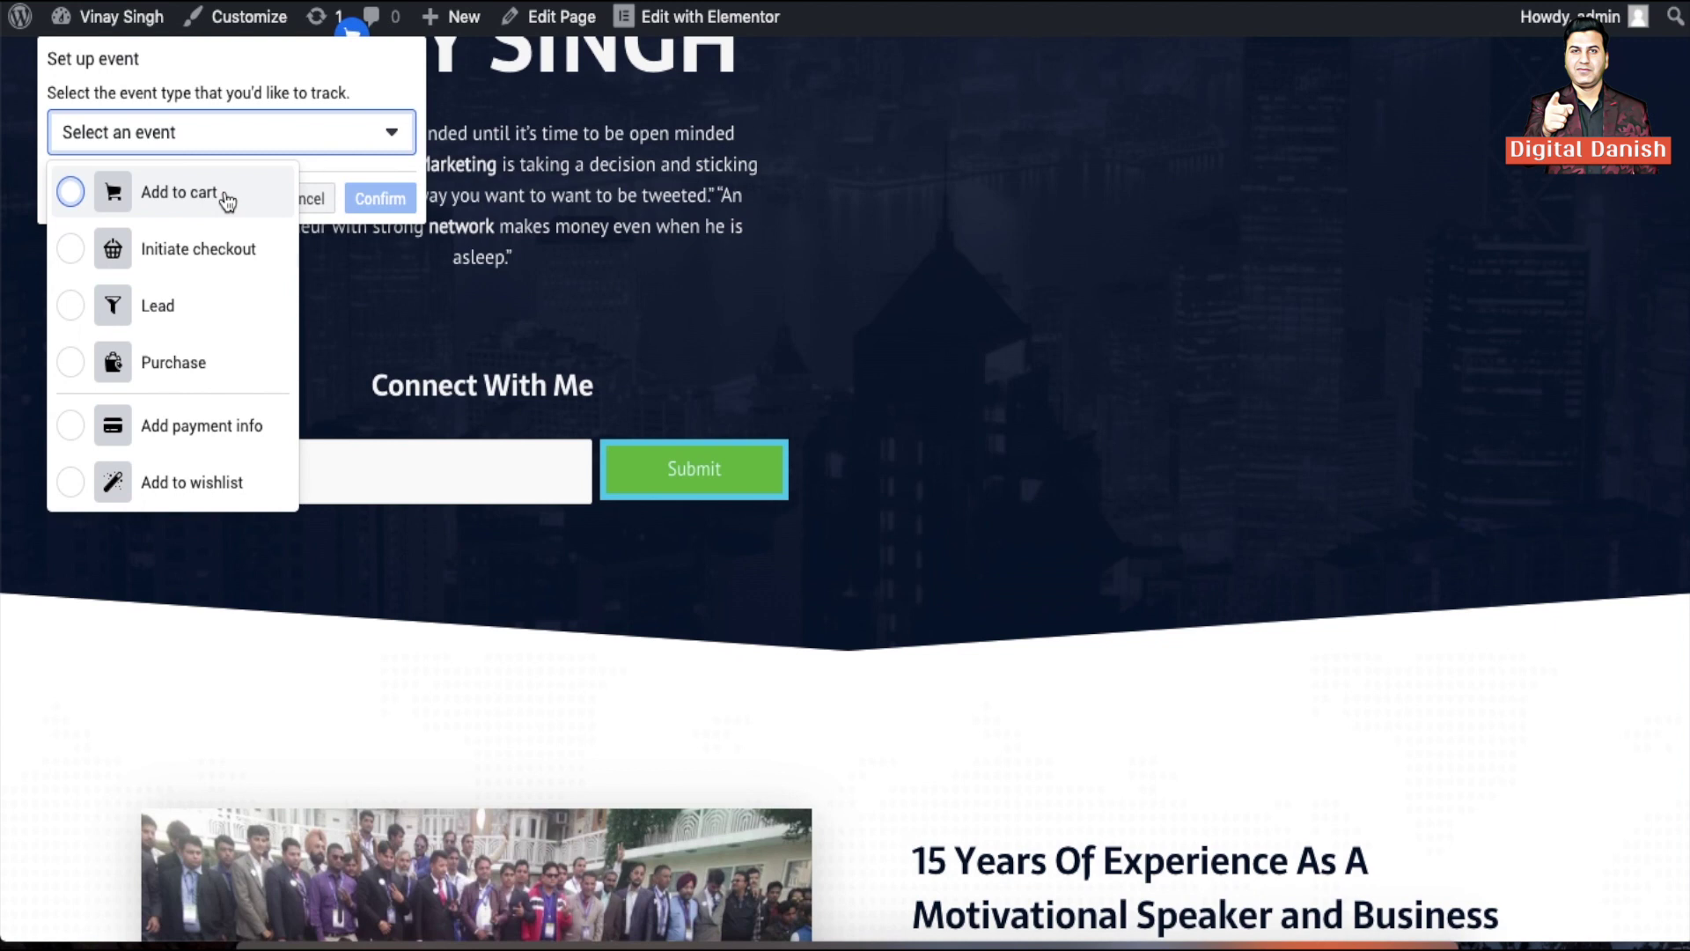
left_click(188, 309)
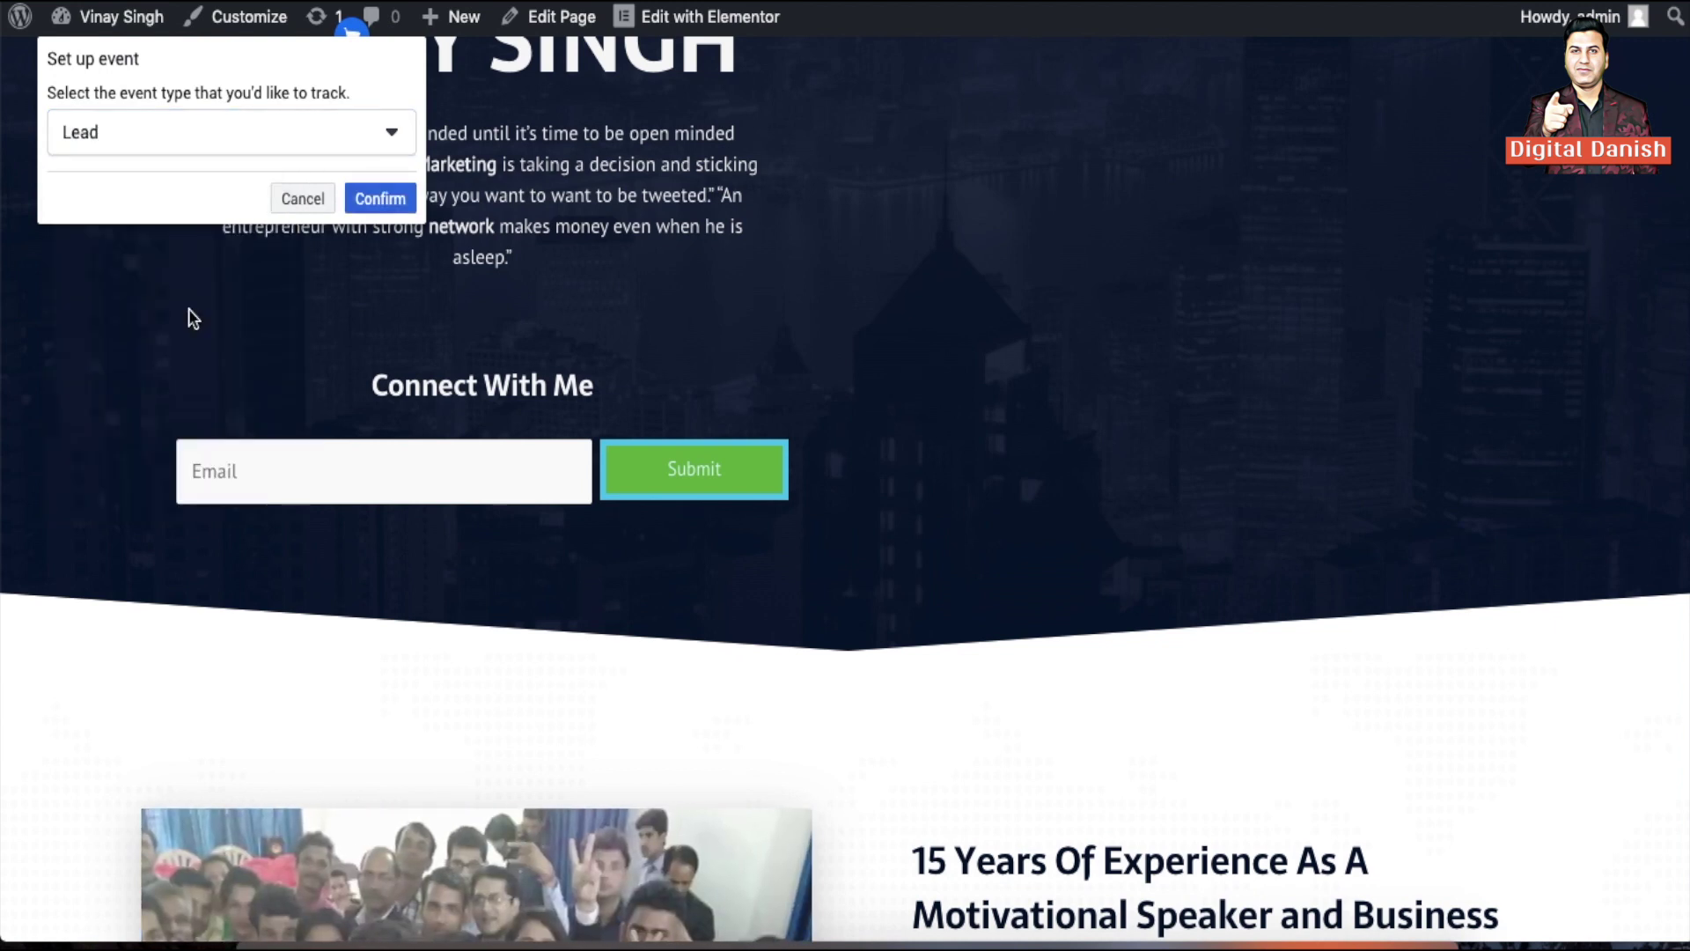
left_click(381, 197)
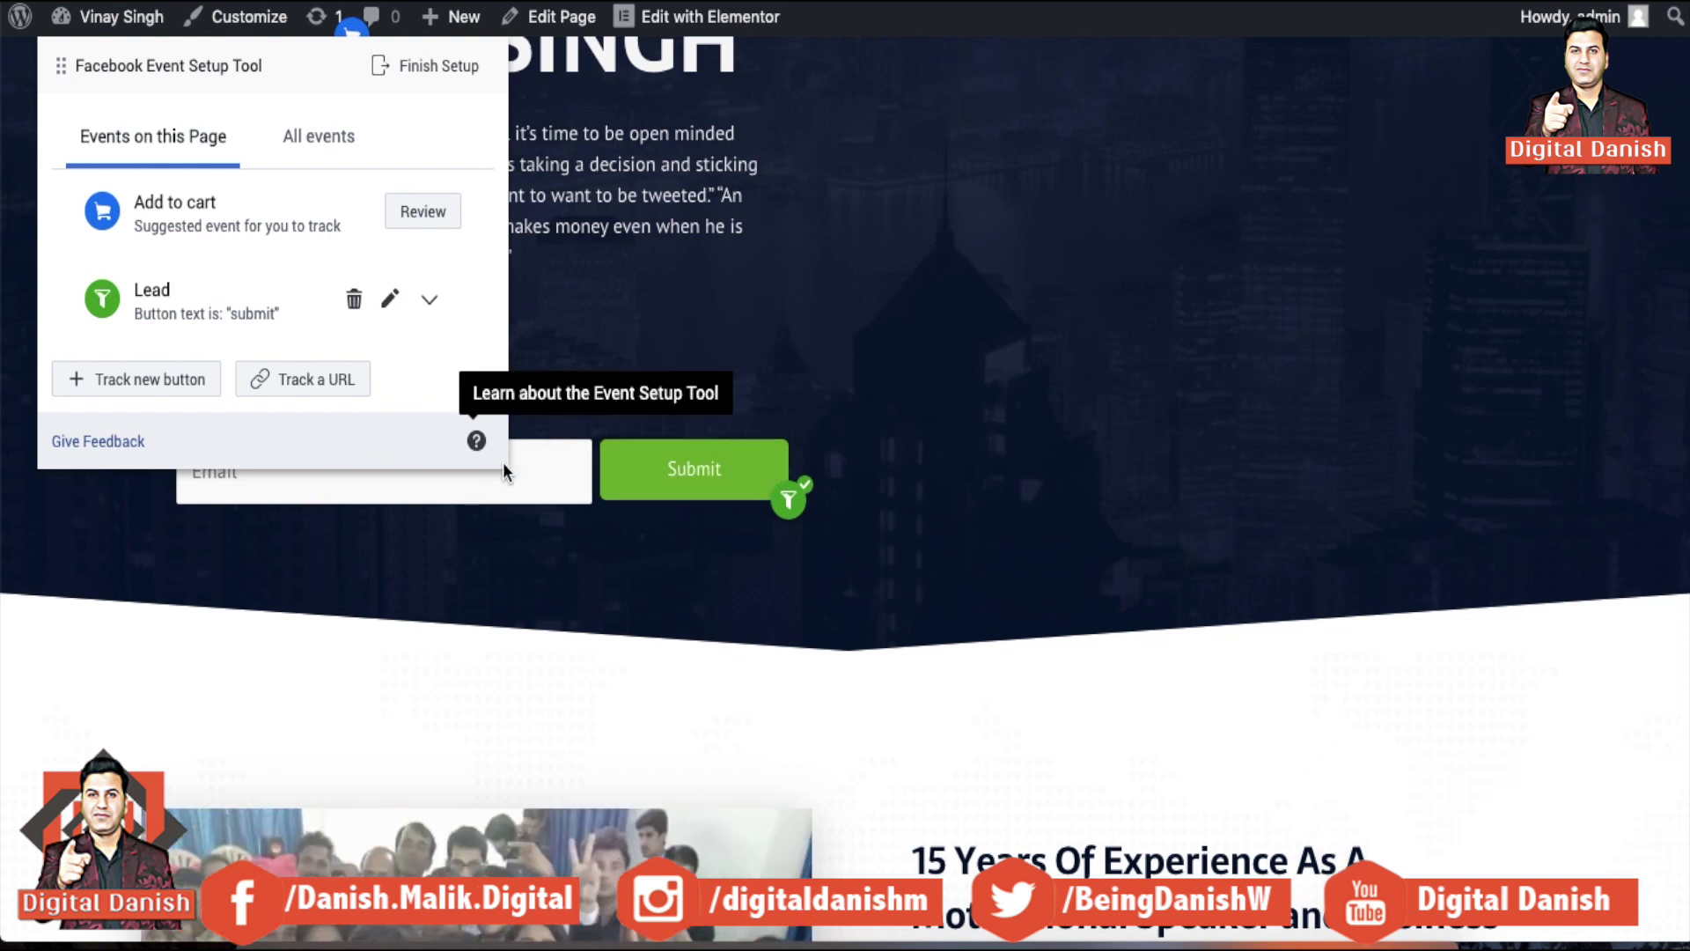
left_click(526, 479)
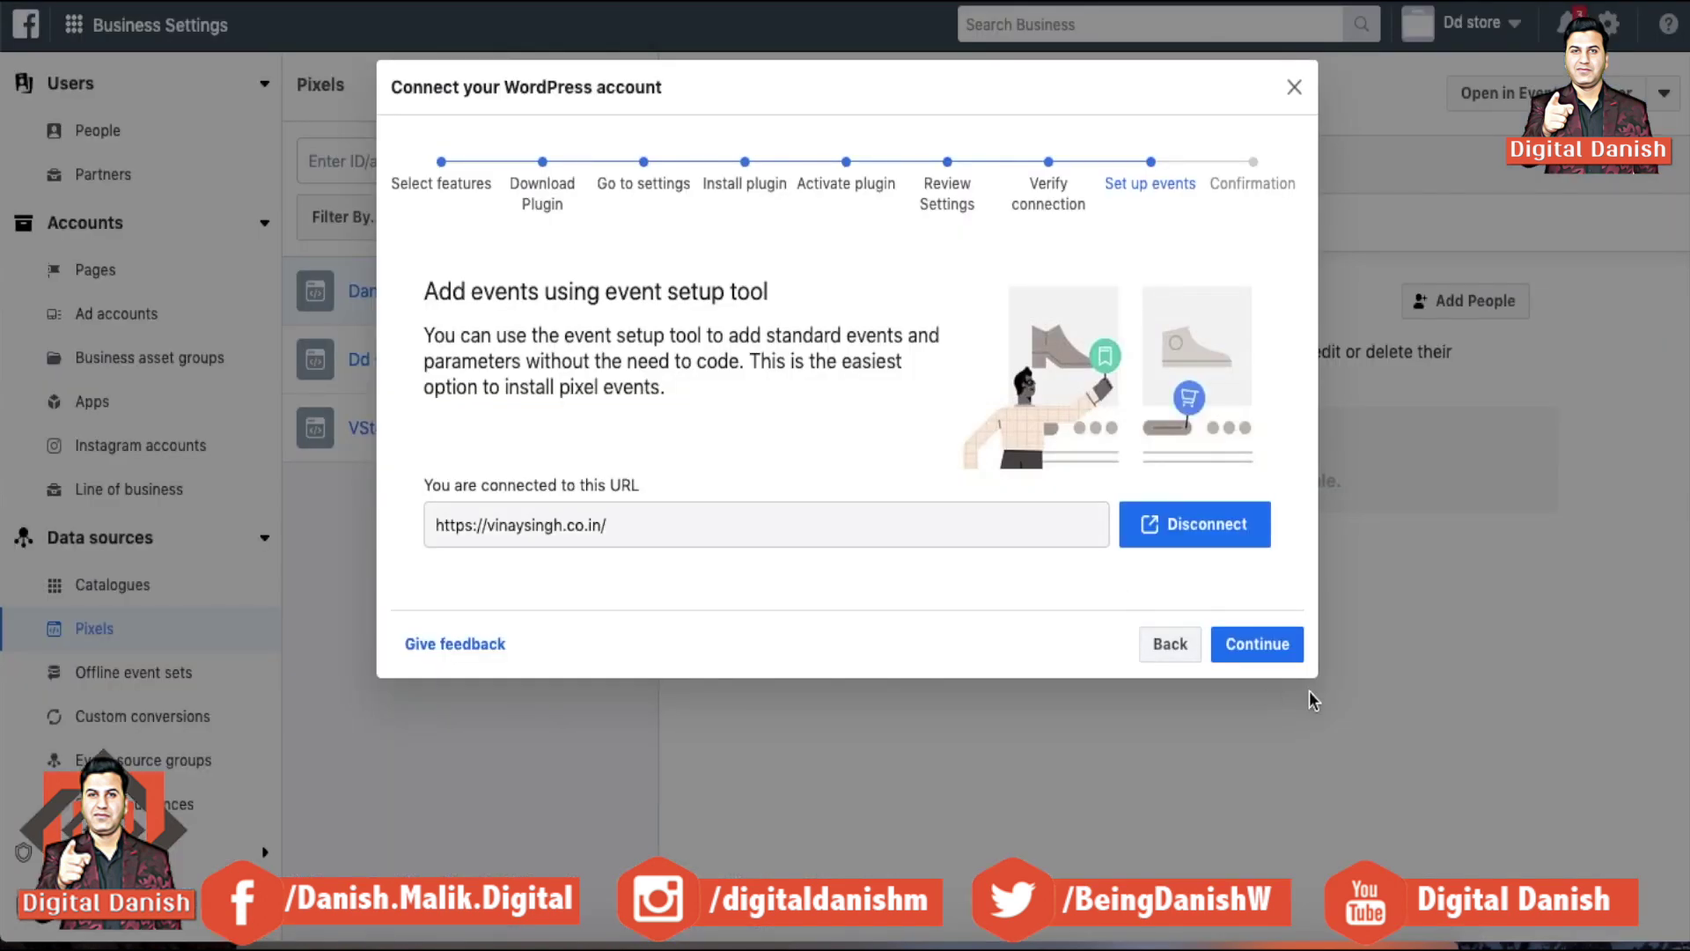
Finish event setup and open the website from the pixel's Test events
left_click(1243, 645)
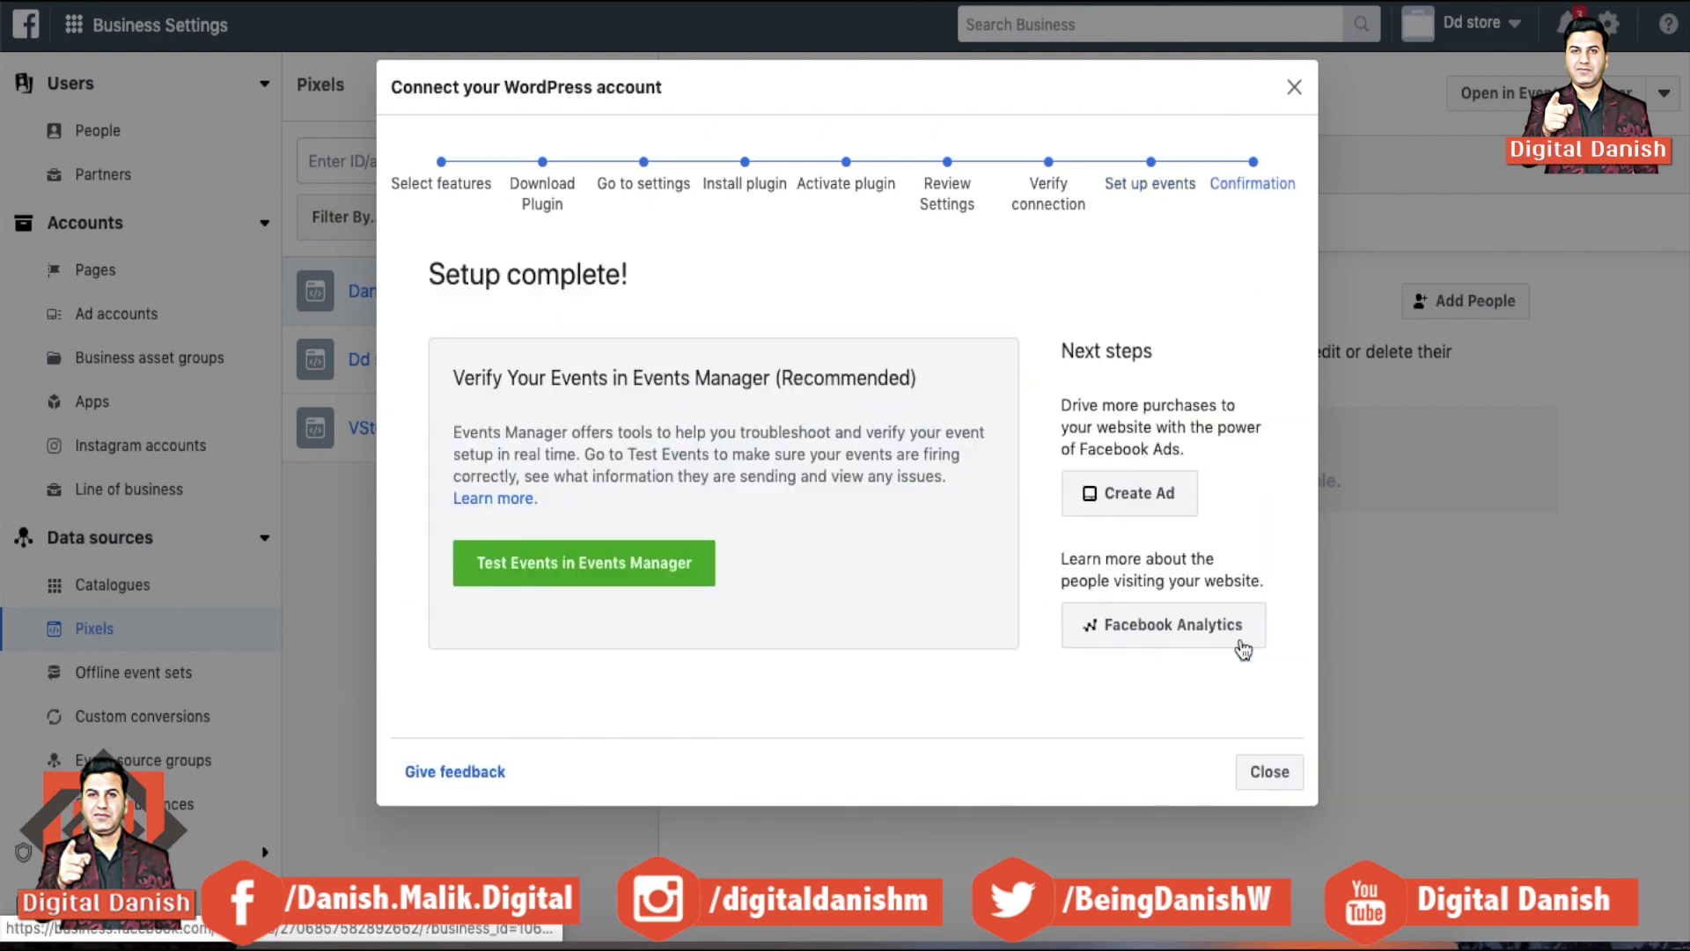
left_click(615, 582)
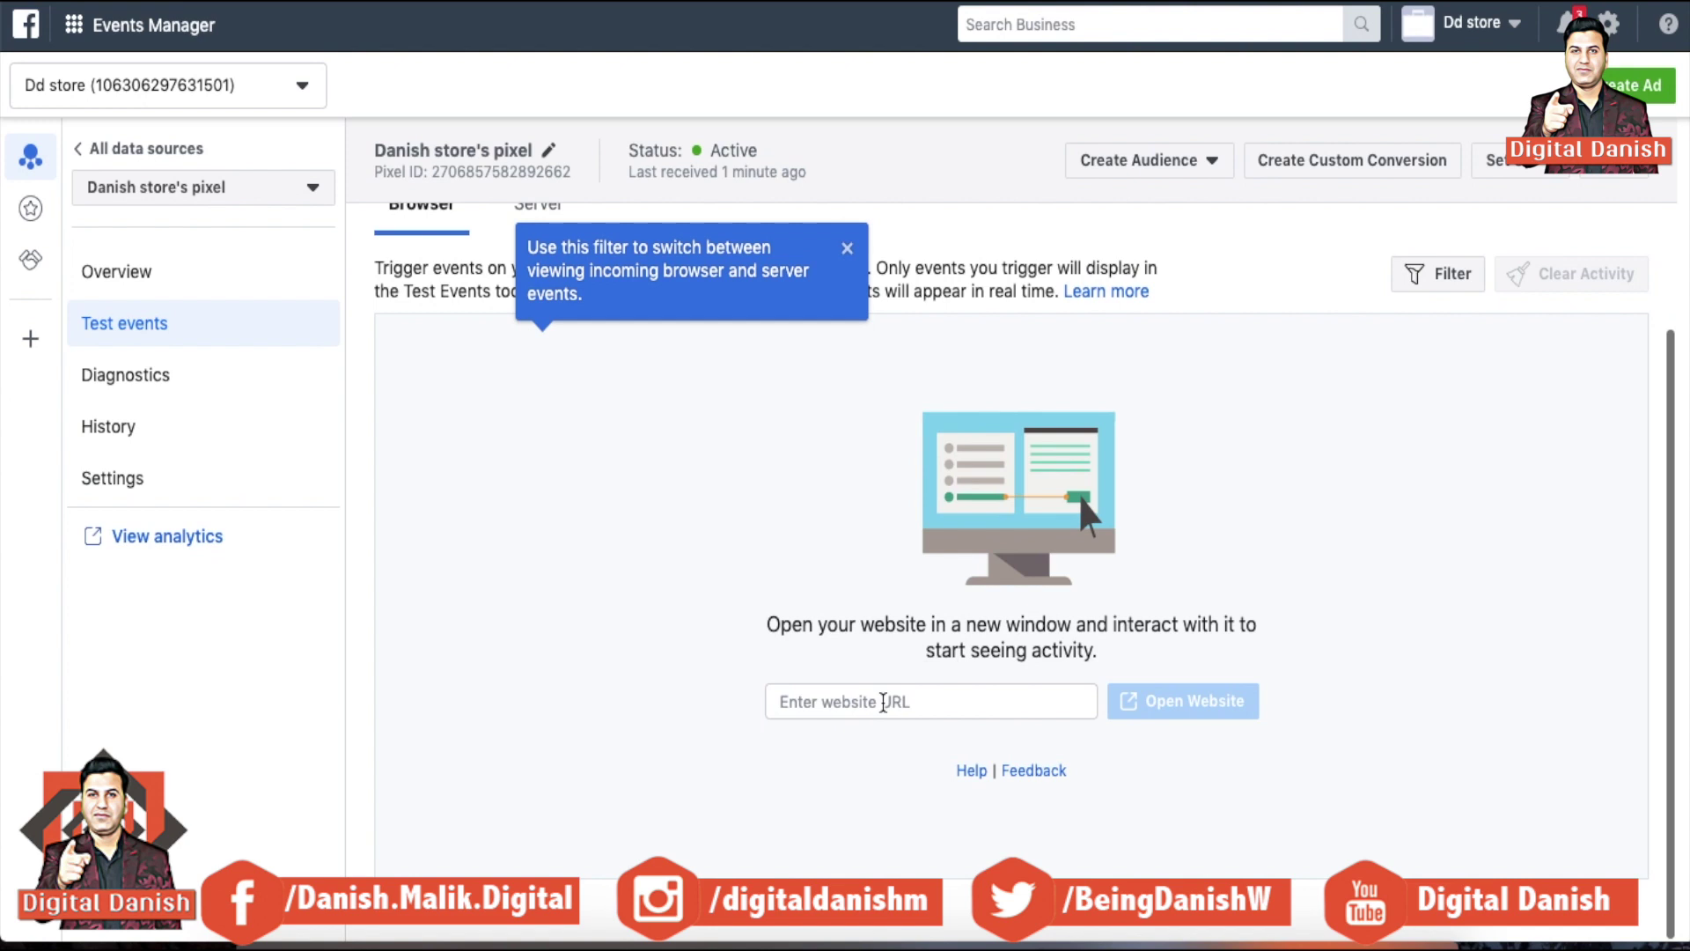
type("https://vinaysingh.co.in/")
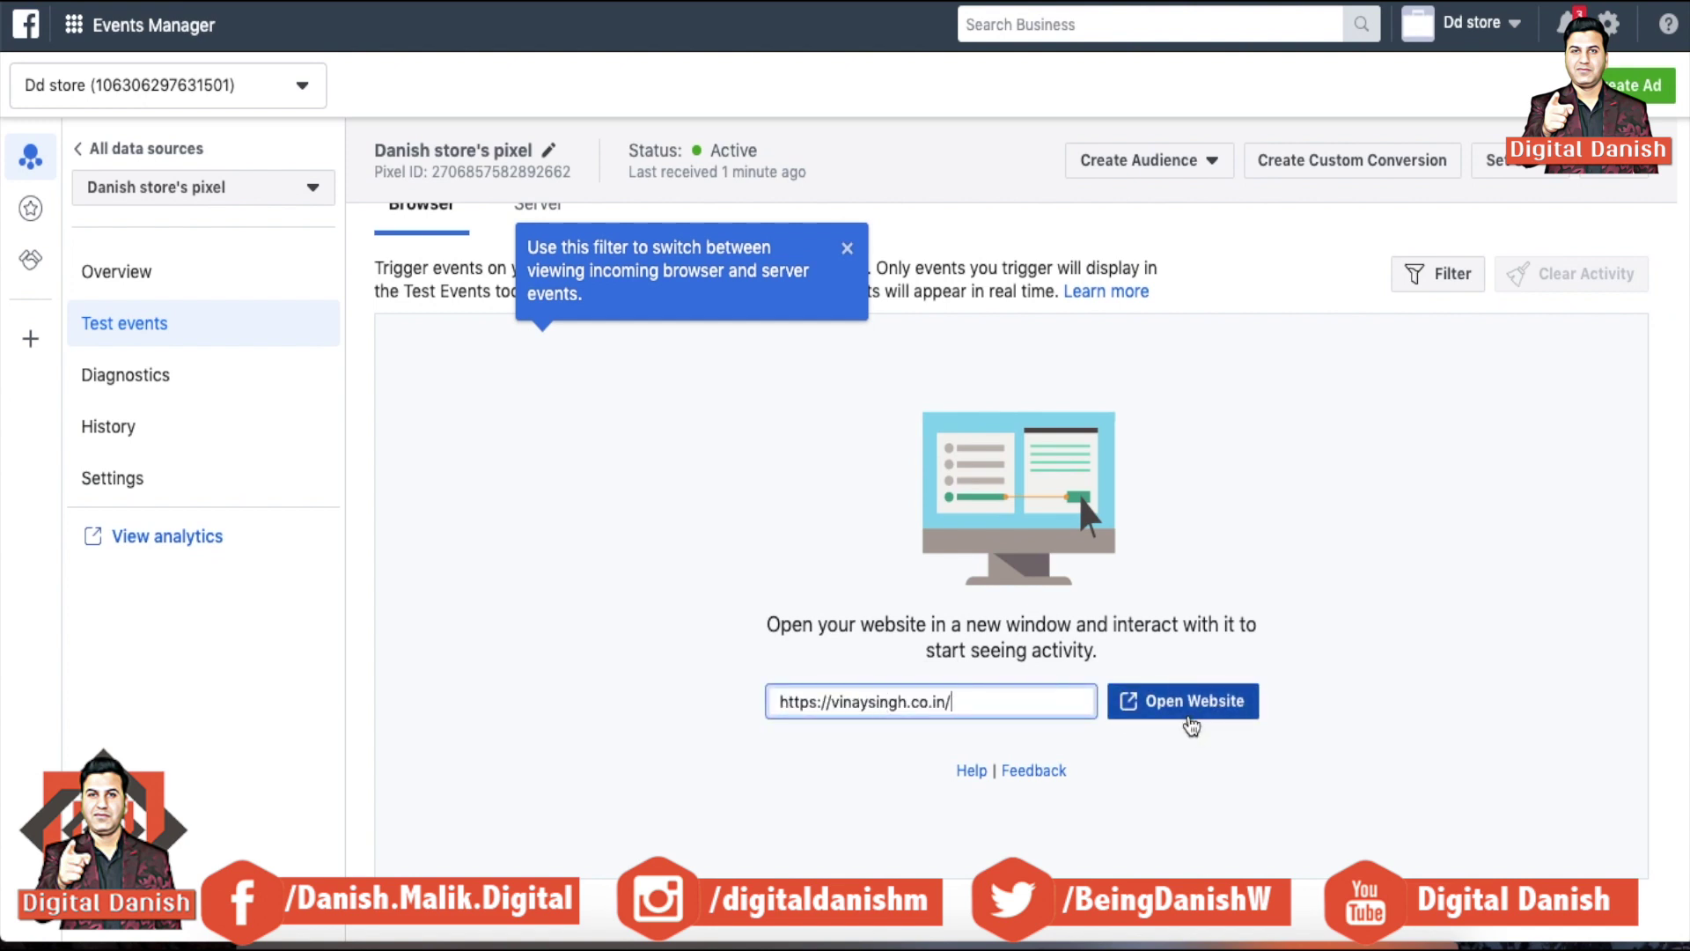
left_click(1192, 717)
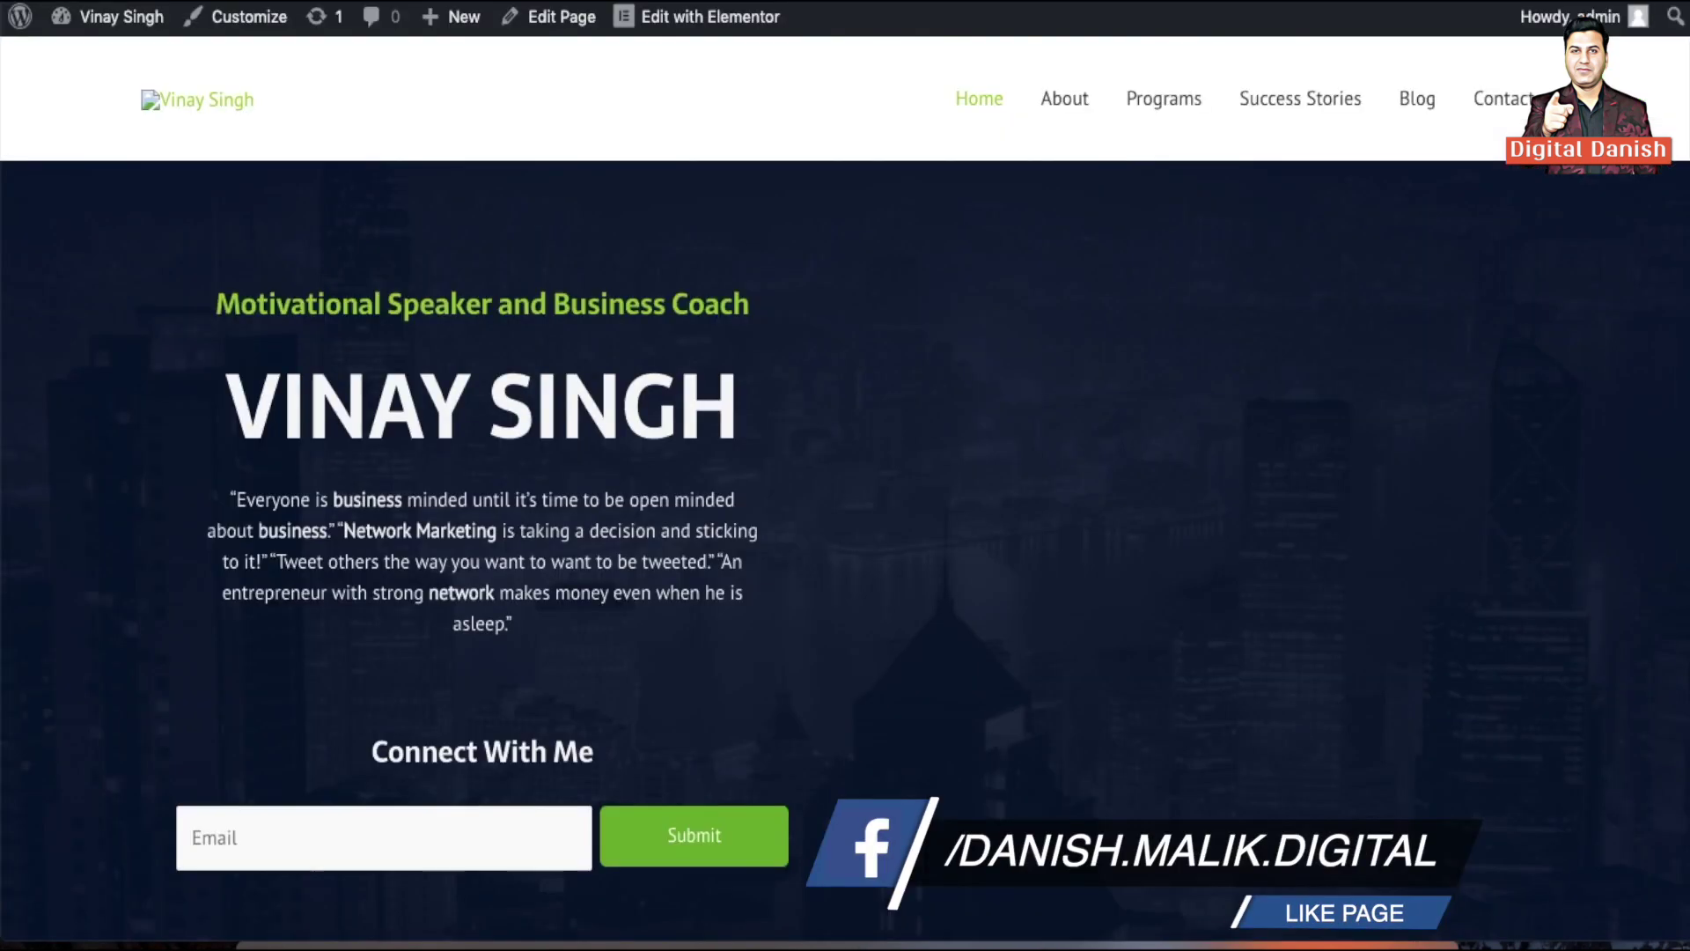
Submit an email address via the Connect With Me form, then check Test events for Lead
left_click(513, 822)
type("digital")
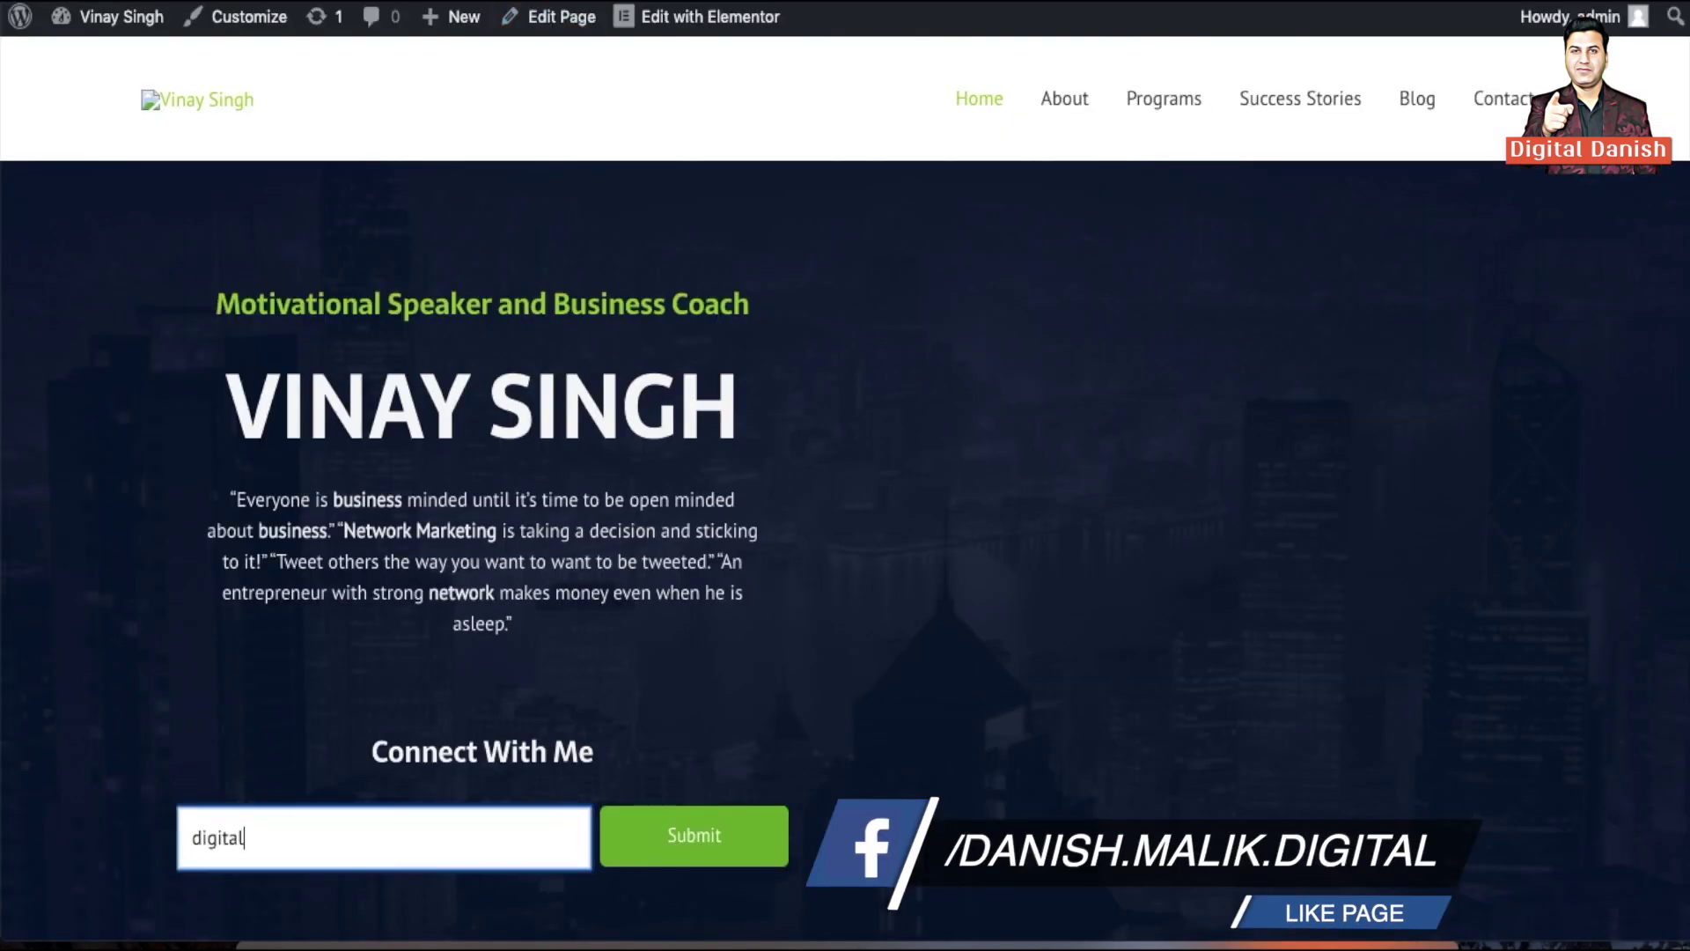
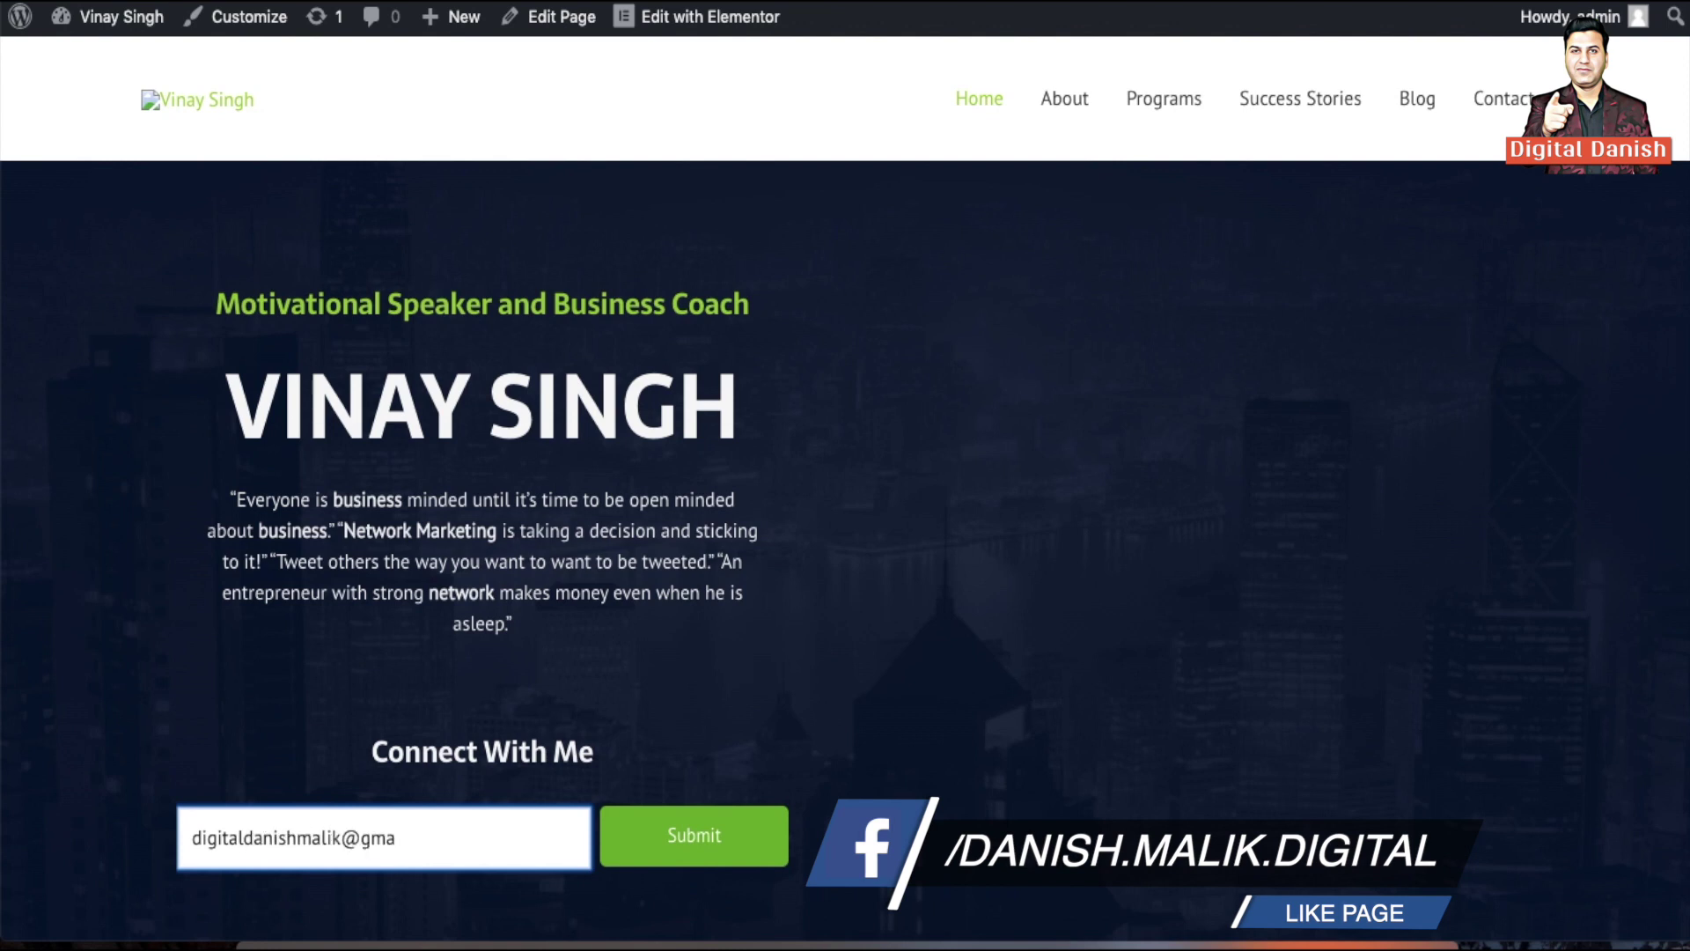
left_click(667, 853)
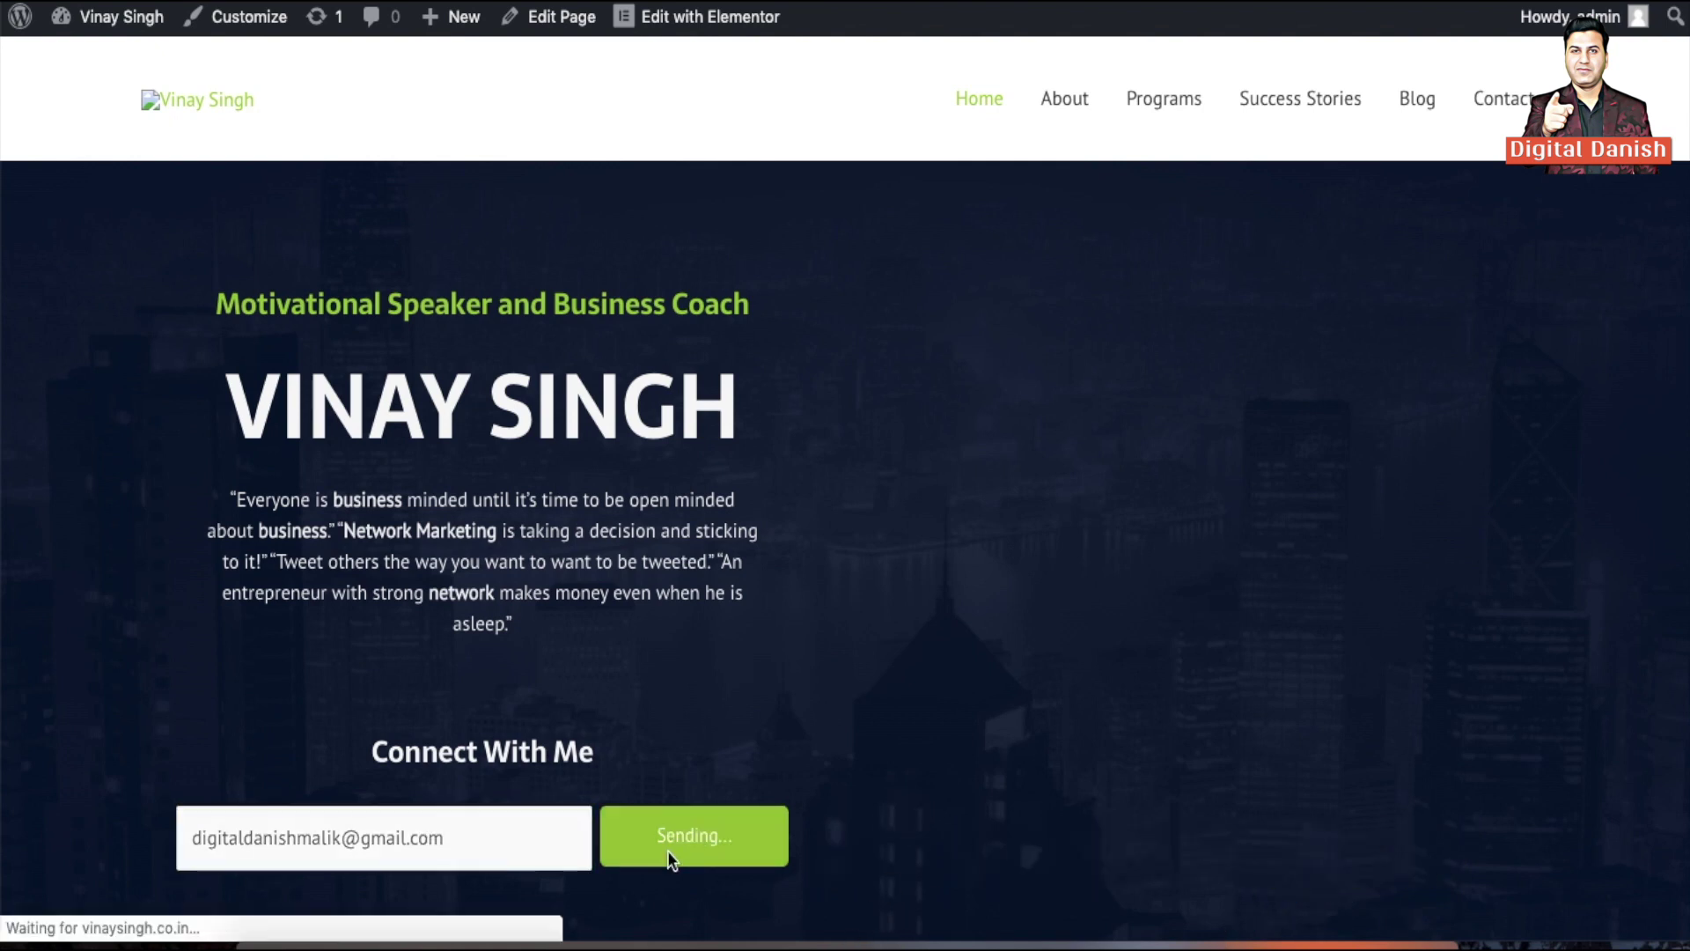
scroll(668, 850, "down", 8)
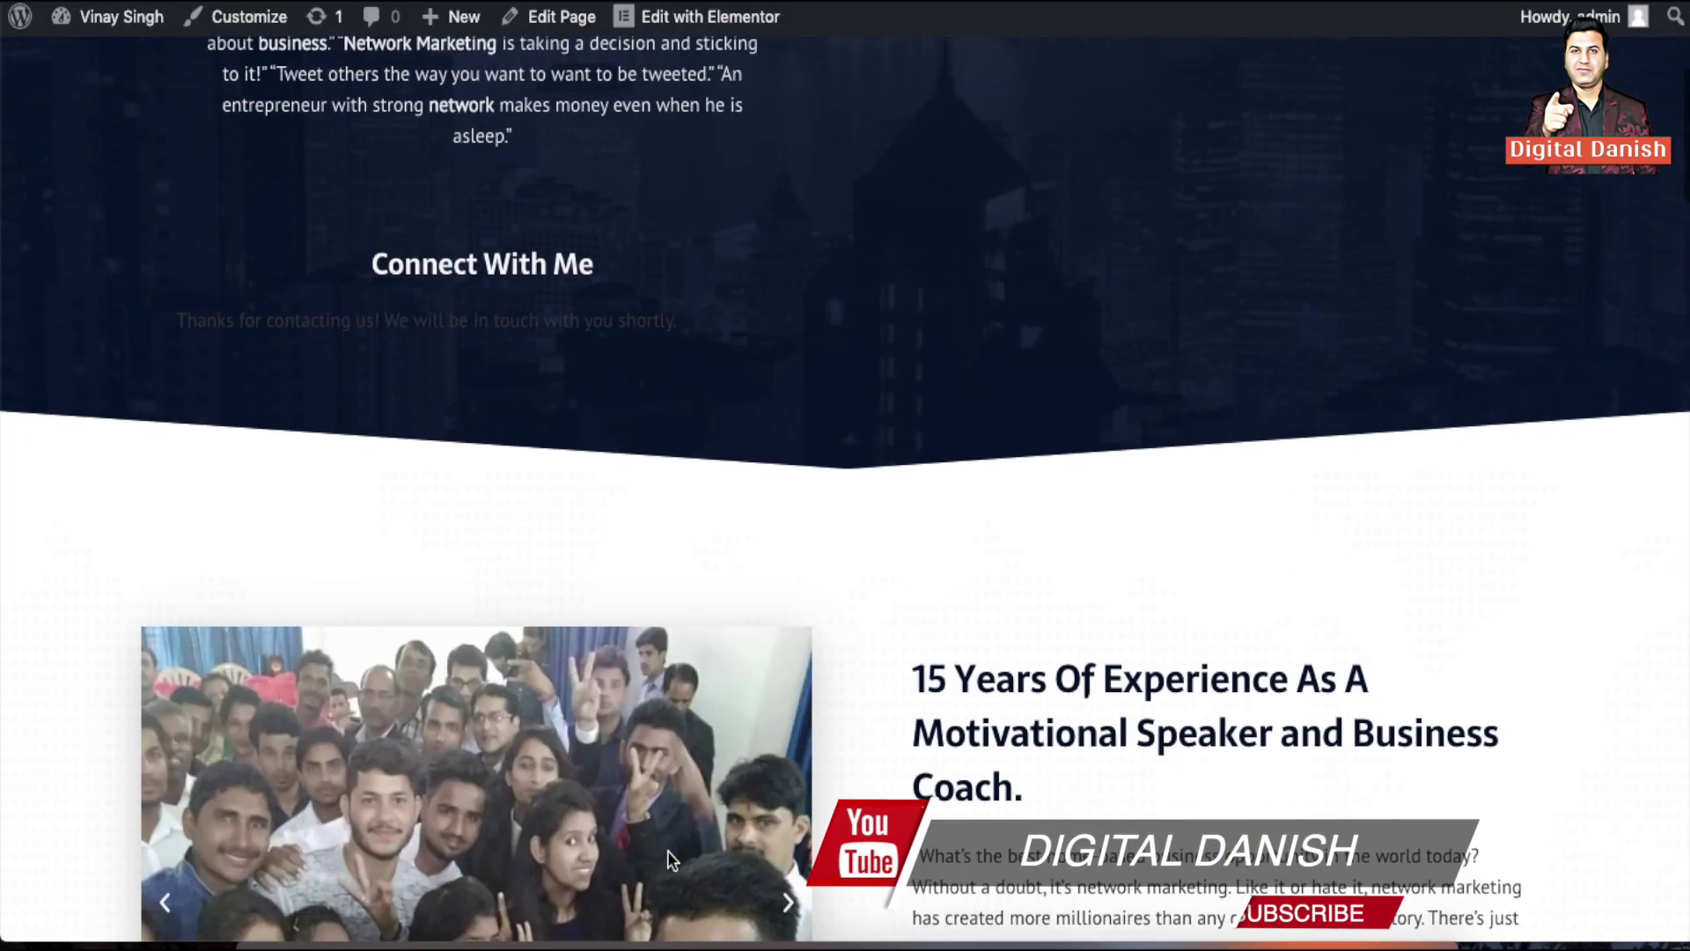
scroll(717, 636, "up", 3)
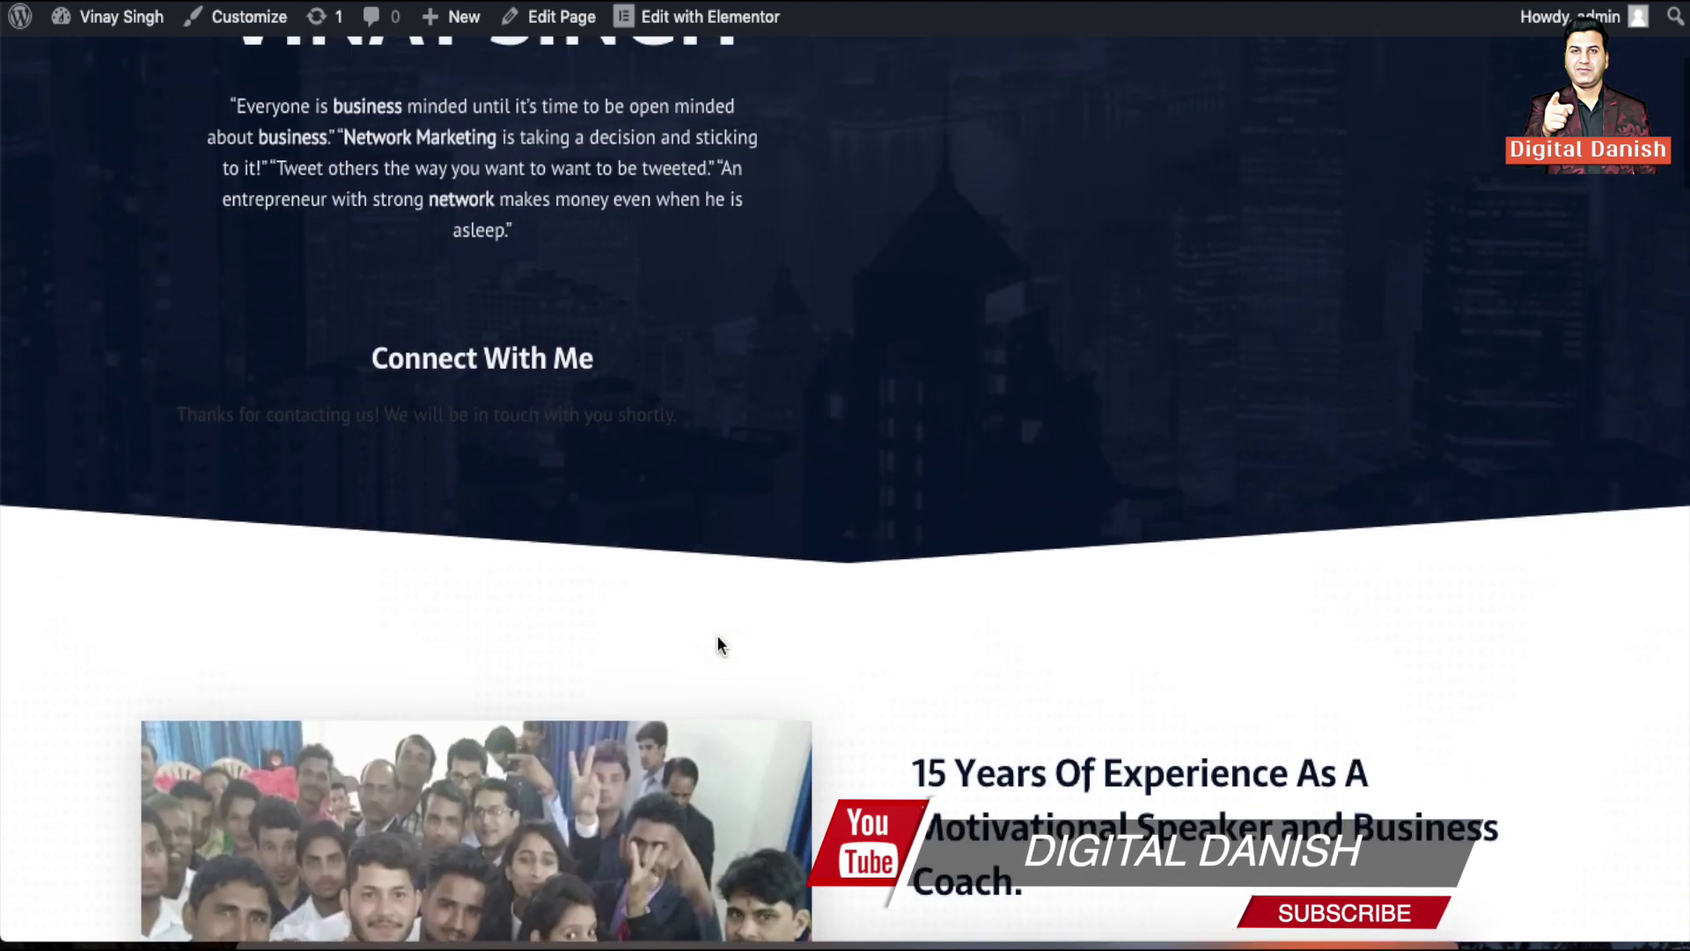
key("ctrl+Tab")
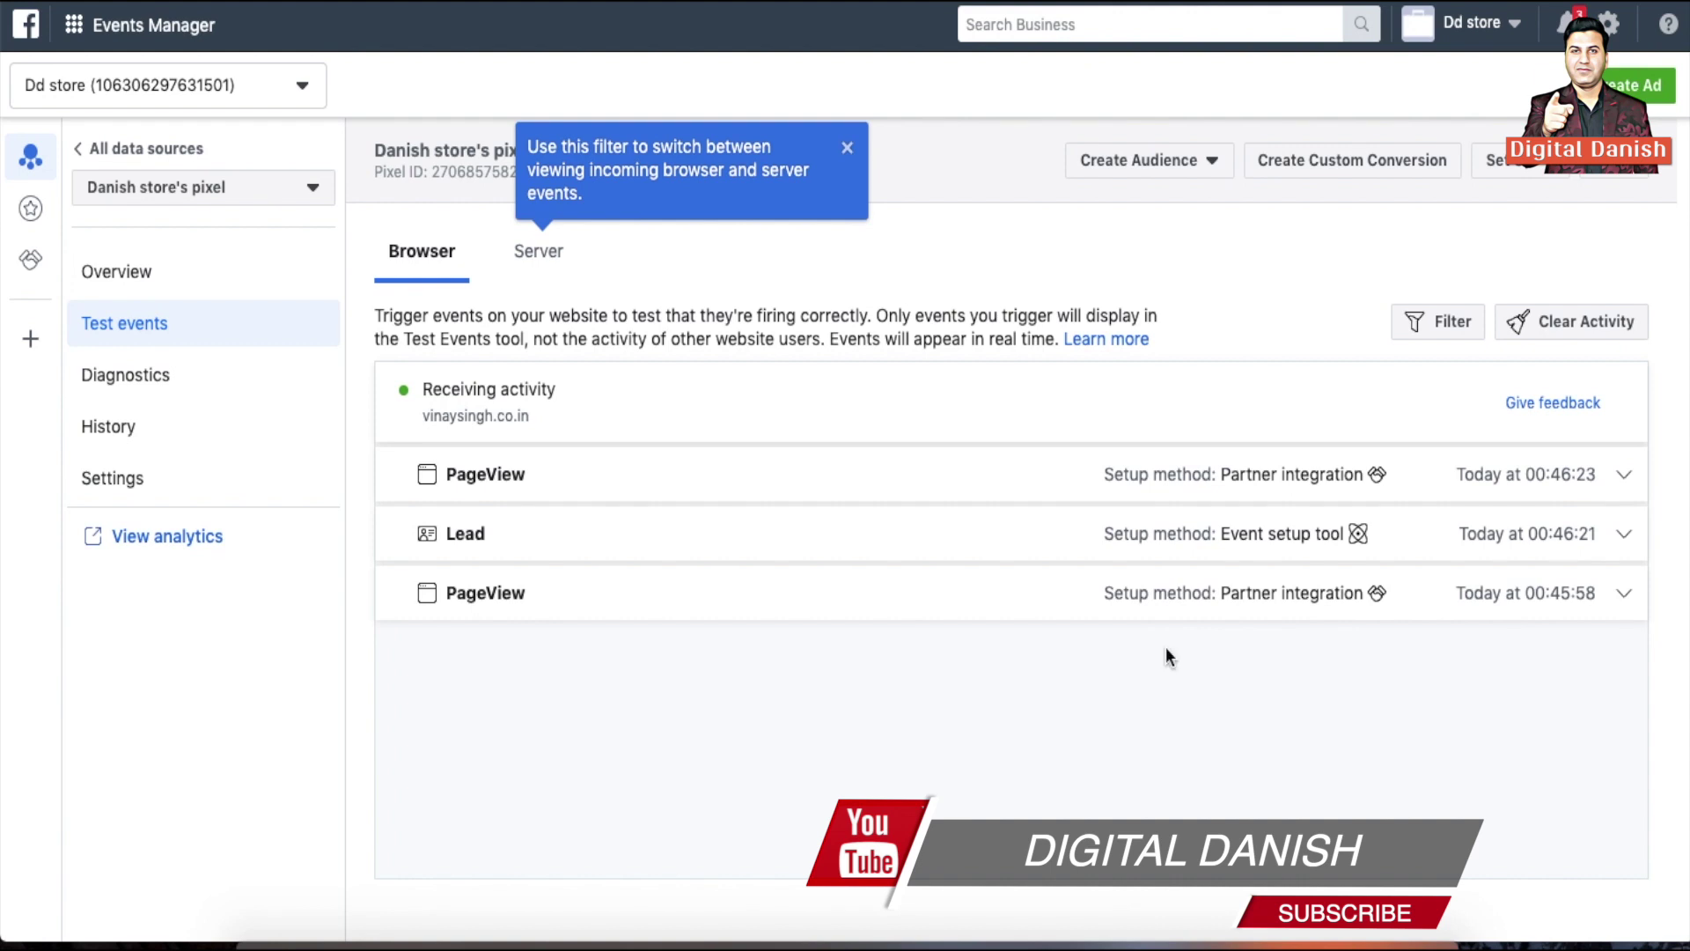
Expand the Lead event in Test events to inspect its details
left_click(494, 543)
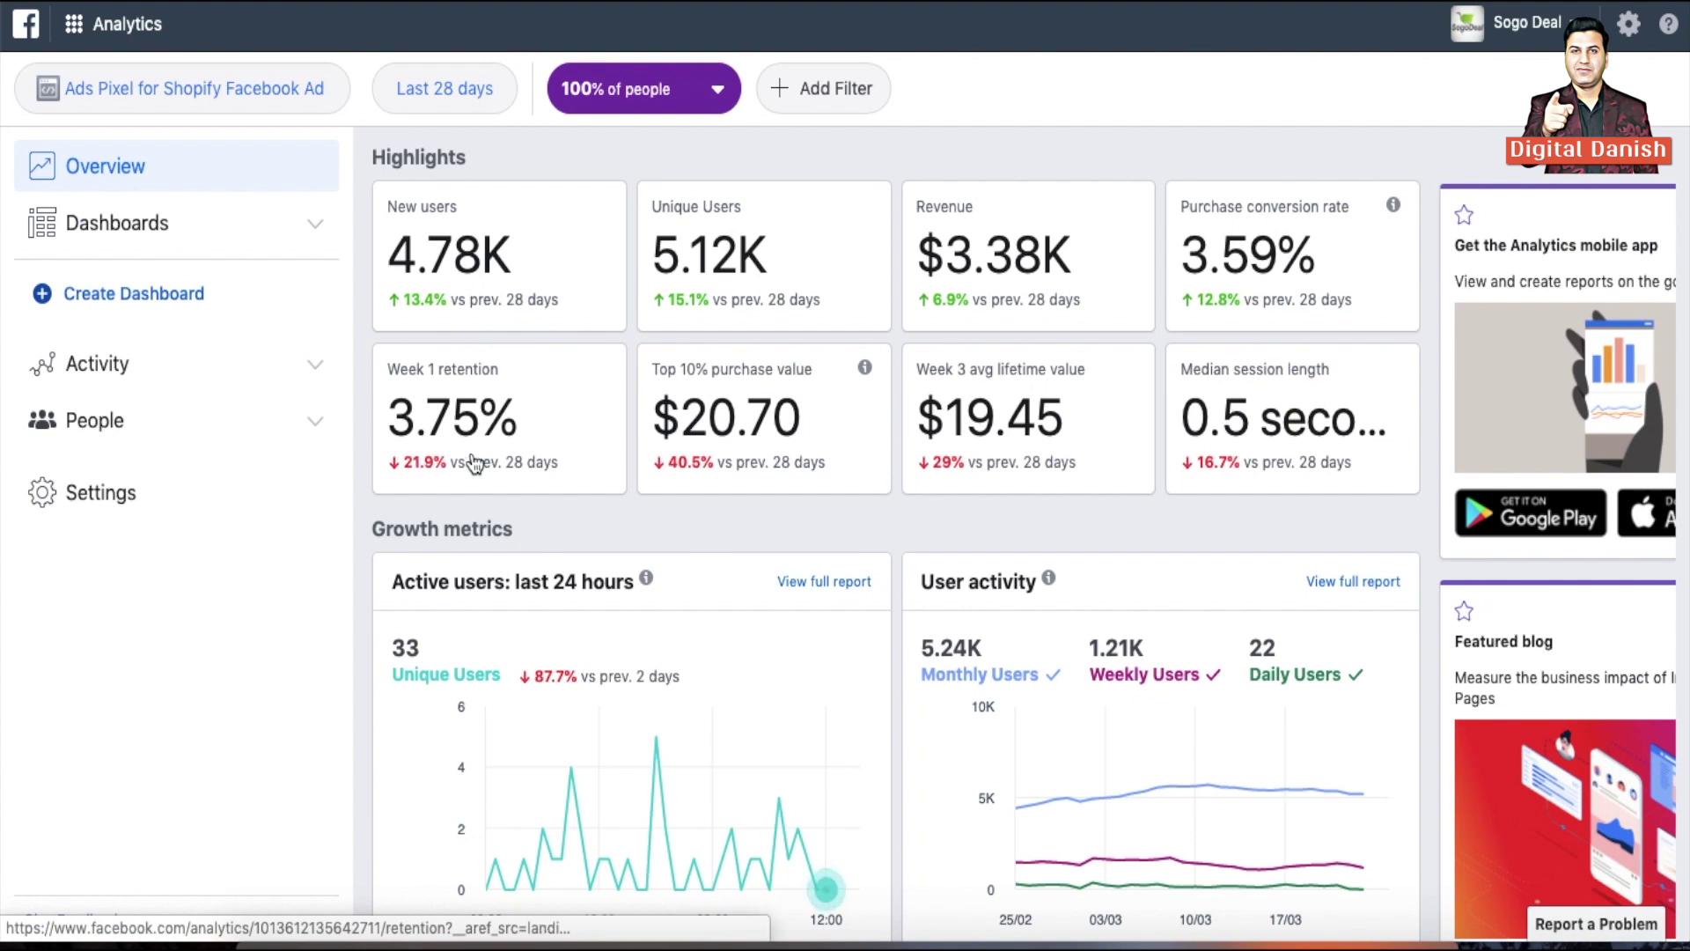
Scroll the Analytics Overview to review highlights, traffic sources, the active-users-by-hour heatmap and top countries
mouse_move(1055, 576)
scroll(1063, 573, "down", 1)
scroll(1061, 574, "down", 6)
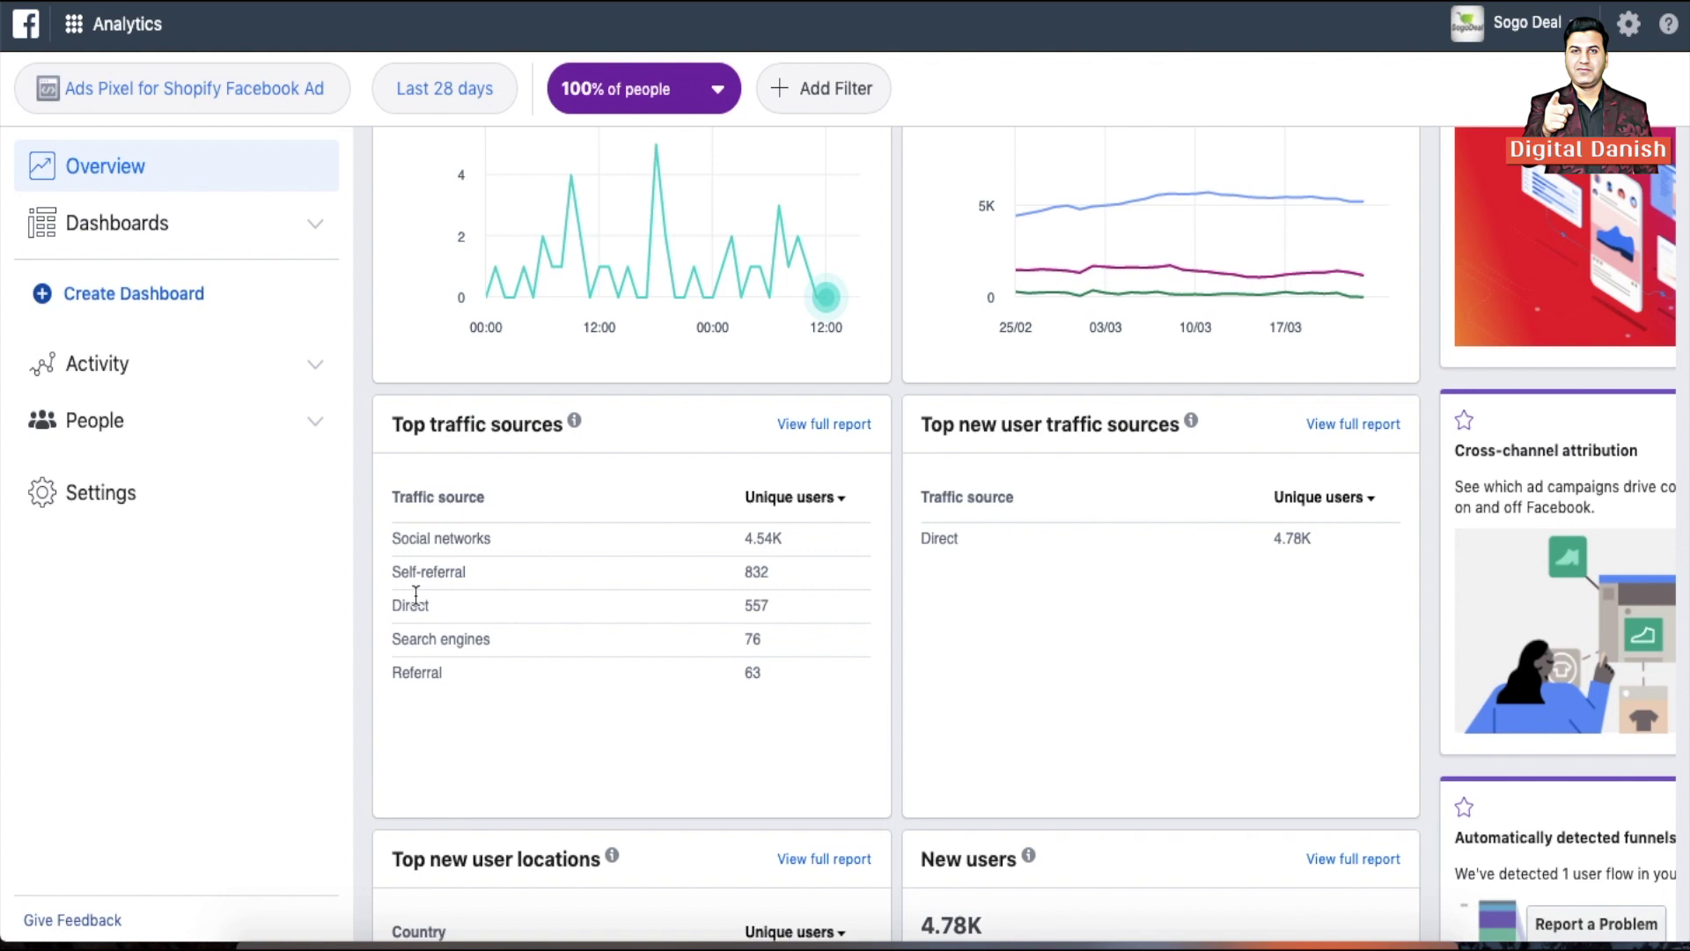
scroll(996, 648, "down", 6)
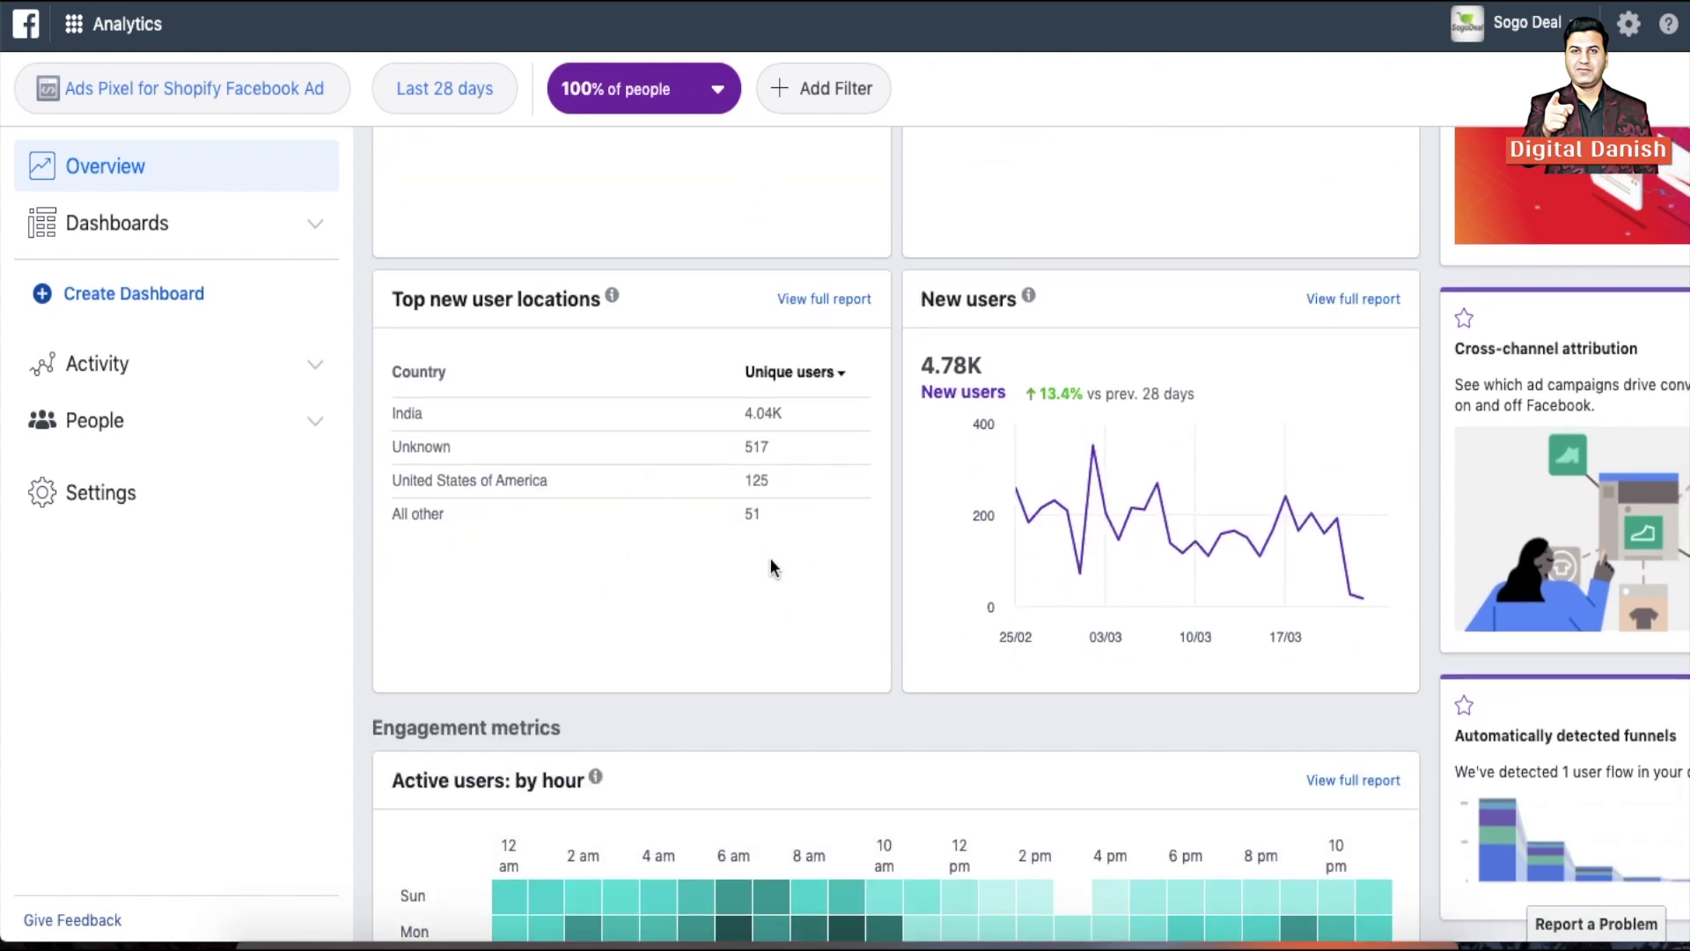
scroll(770, 557, "down", 5)
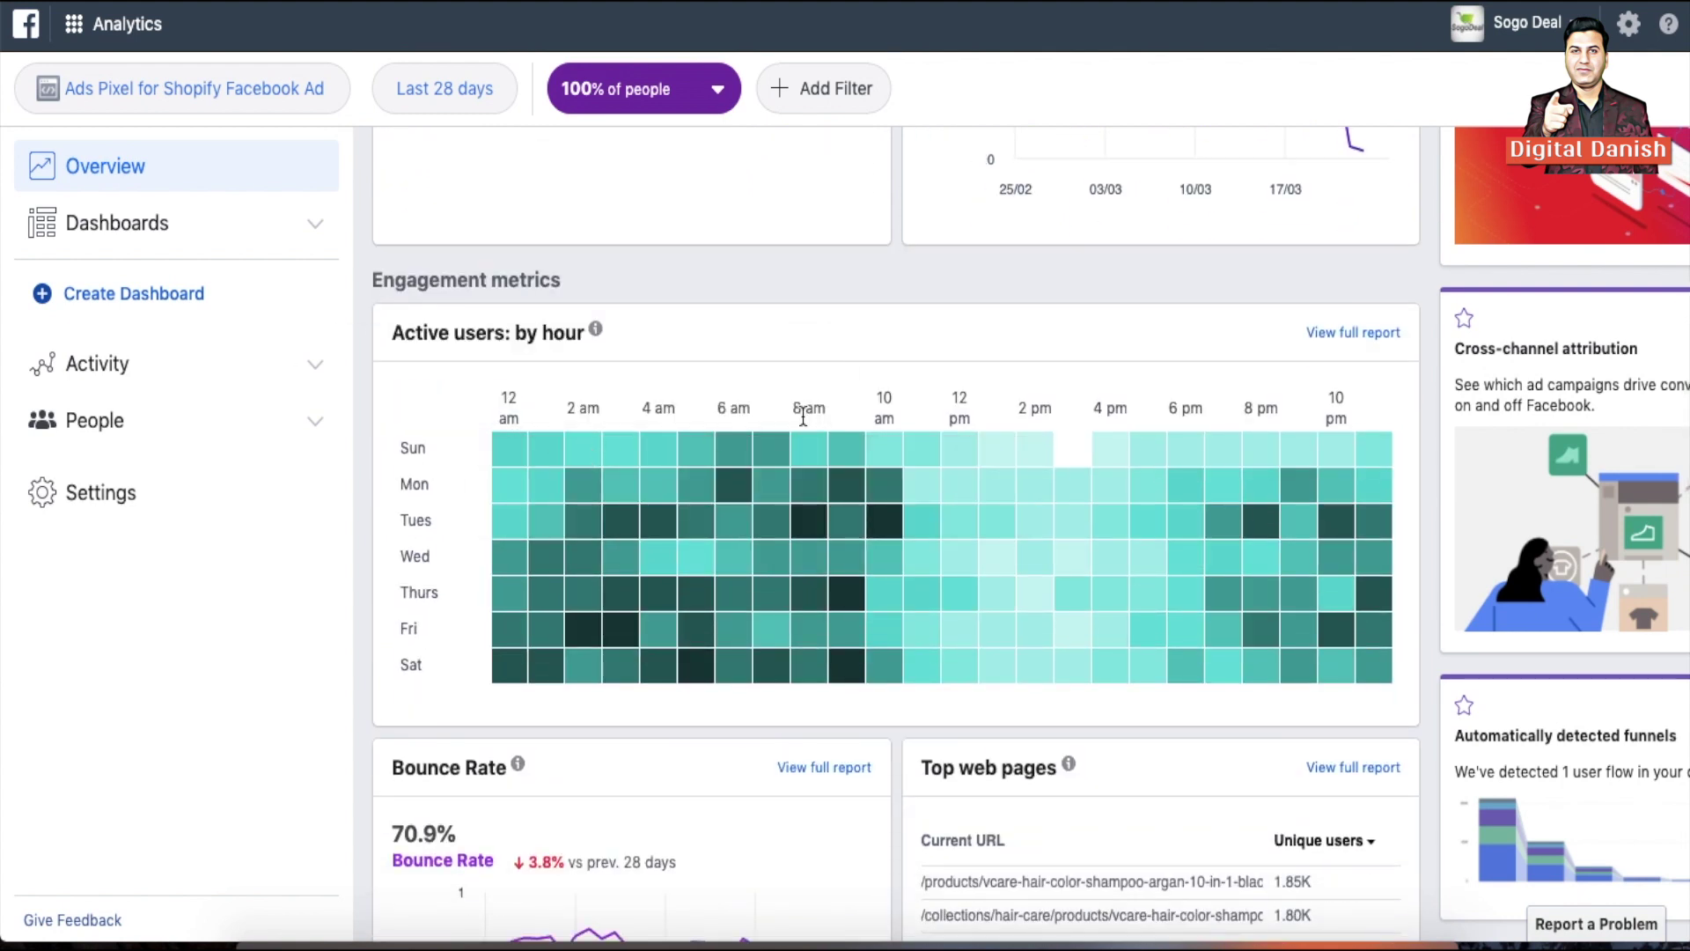
mouse_move(742, 453)
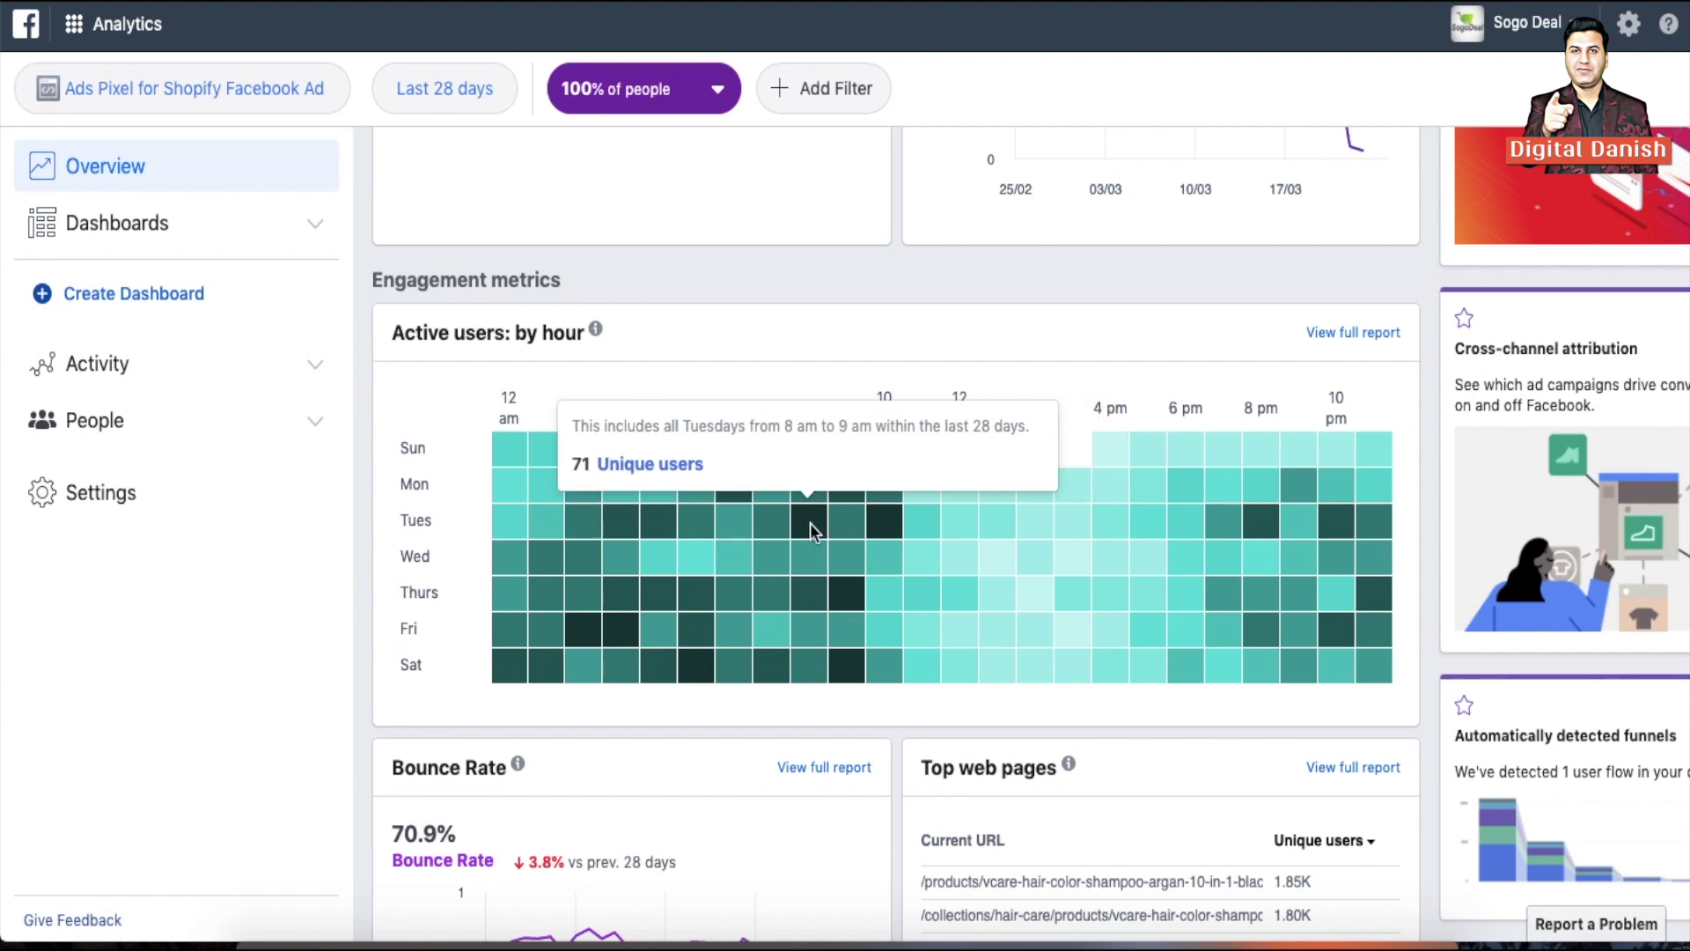
scroll(1062, 548, "down", 10)
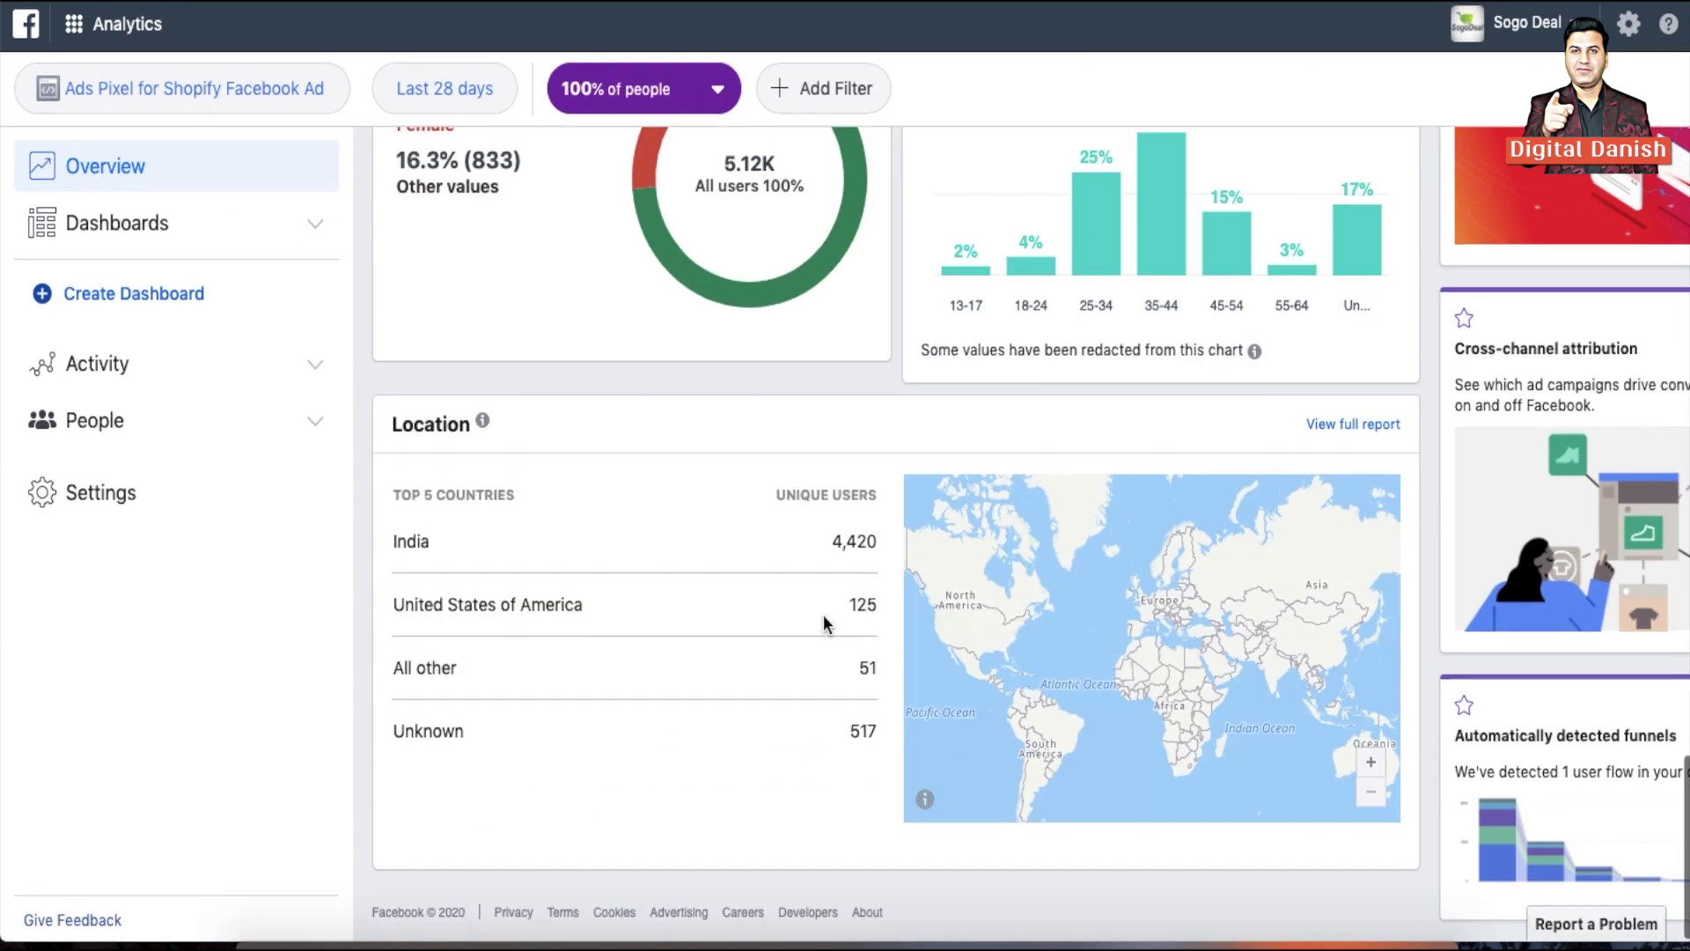
Open People > Demographics and inspect the age, gender, country and city breakdowns
left_click(110, 424)
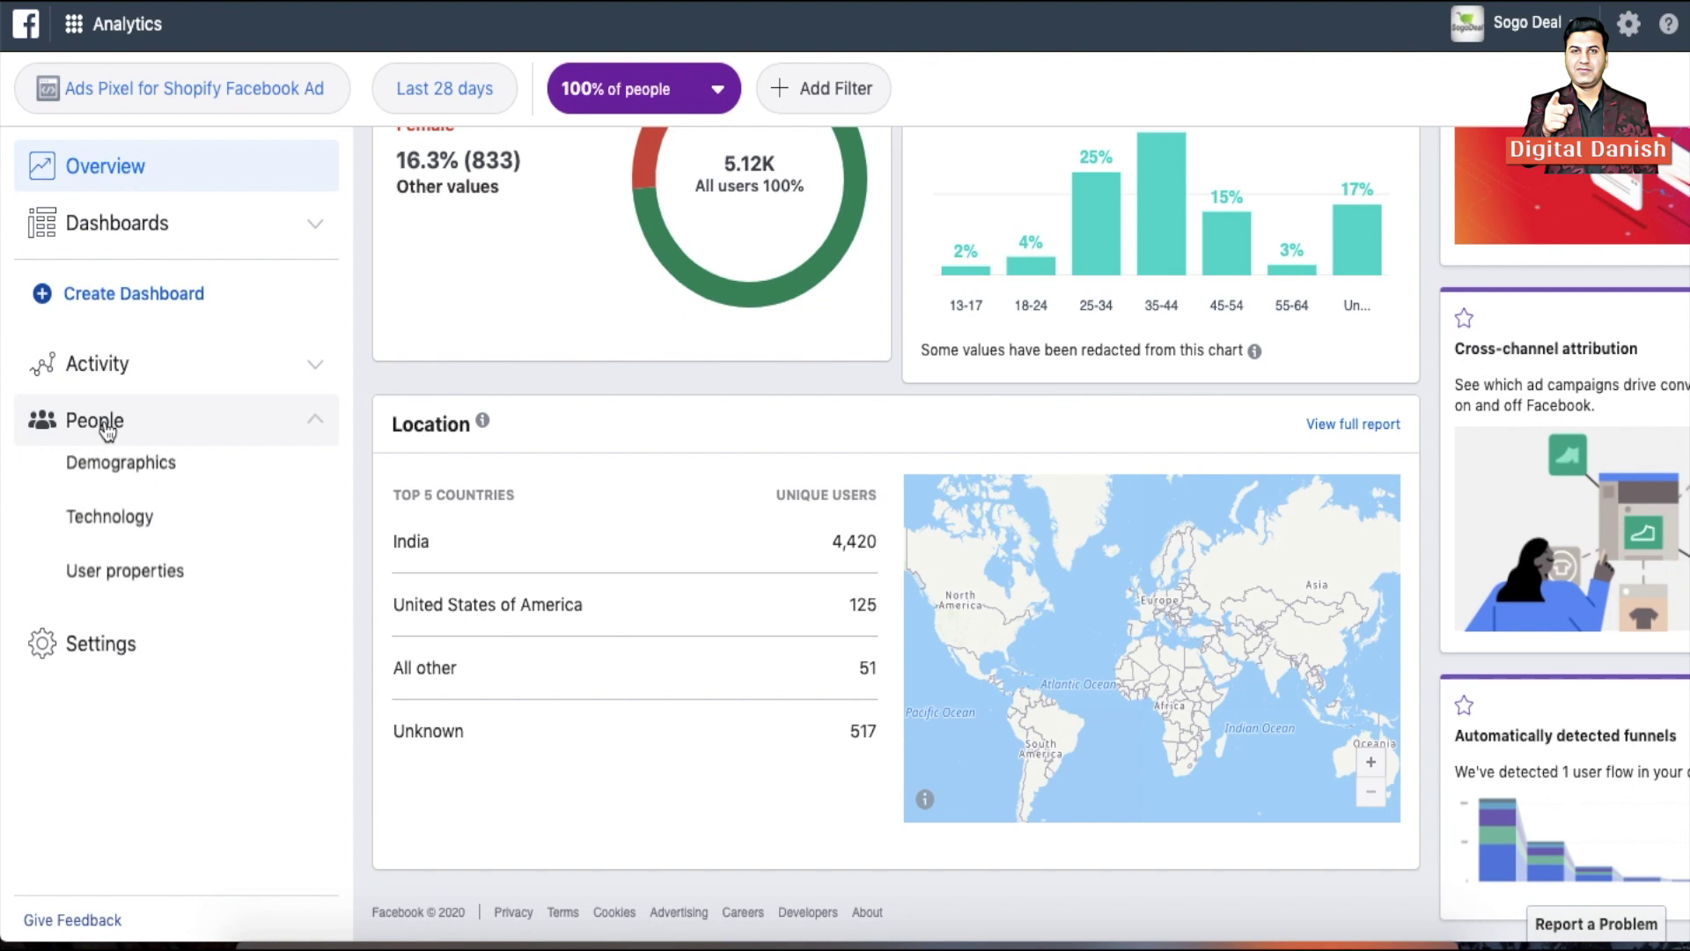
left_click(120, 472)
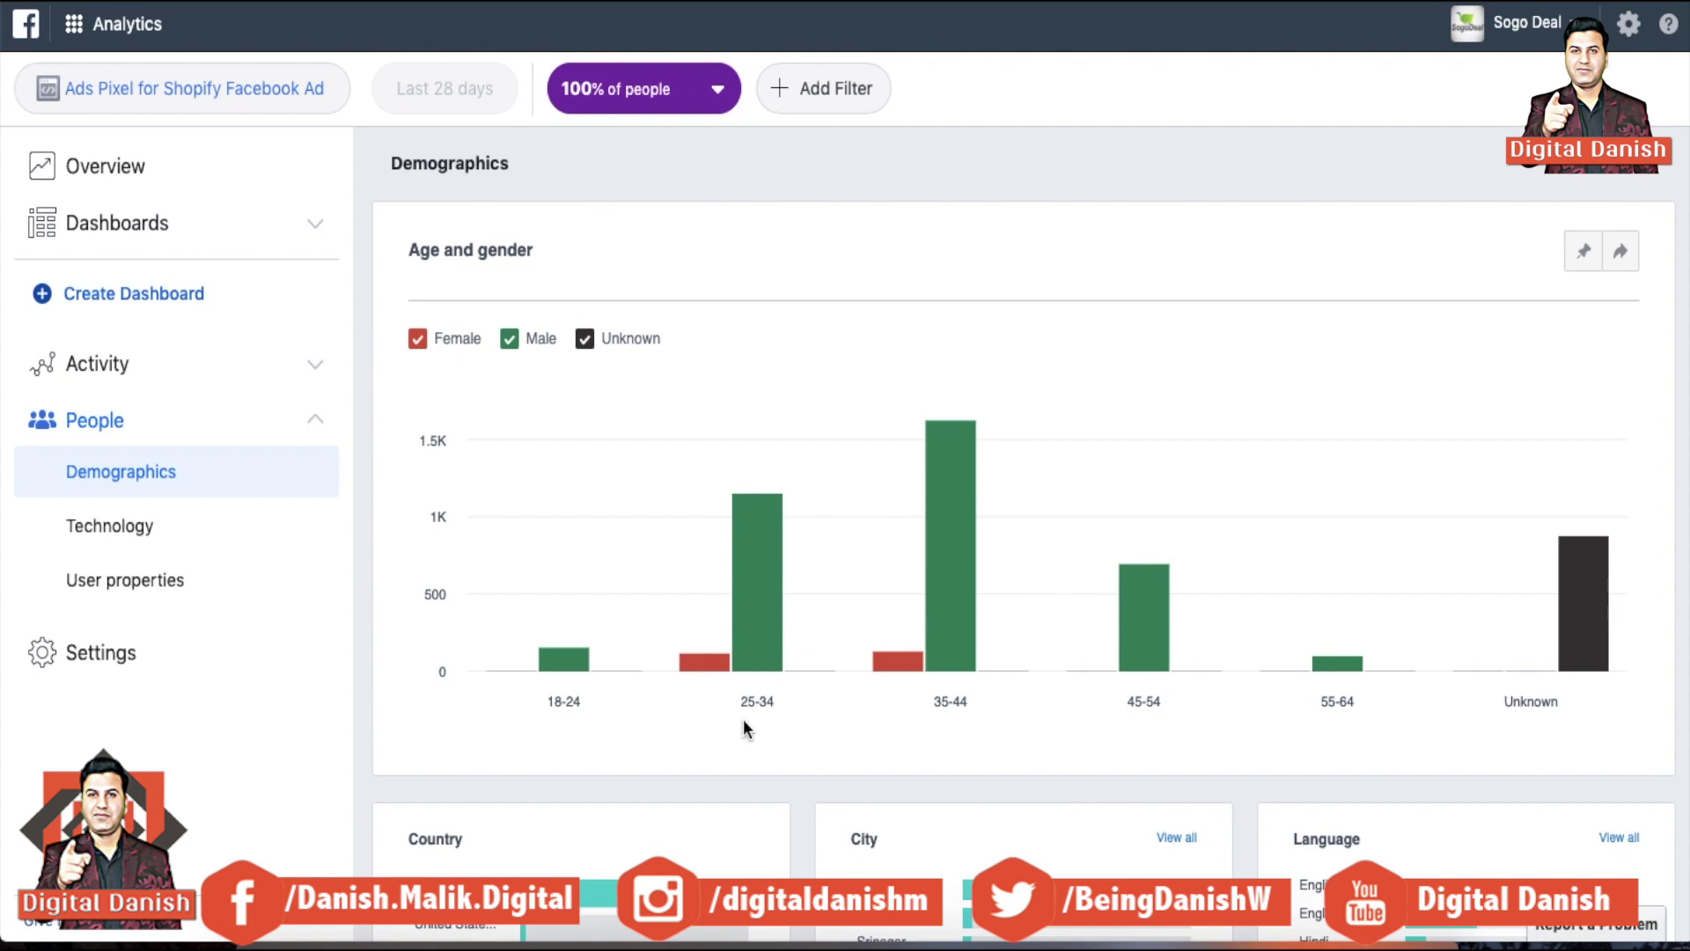
mouse_move(883, 643)
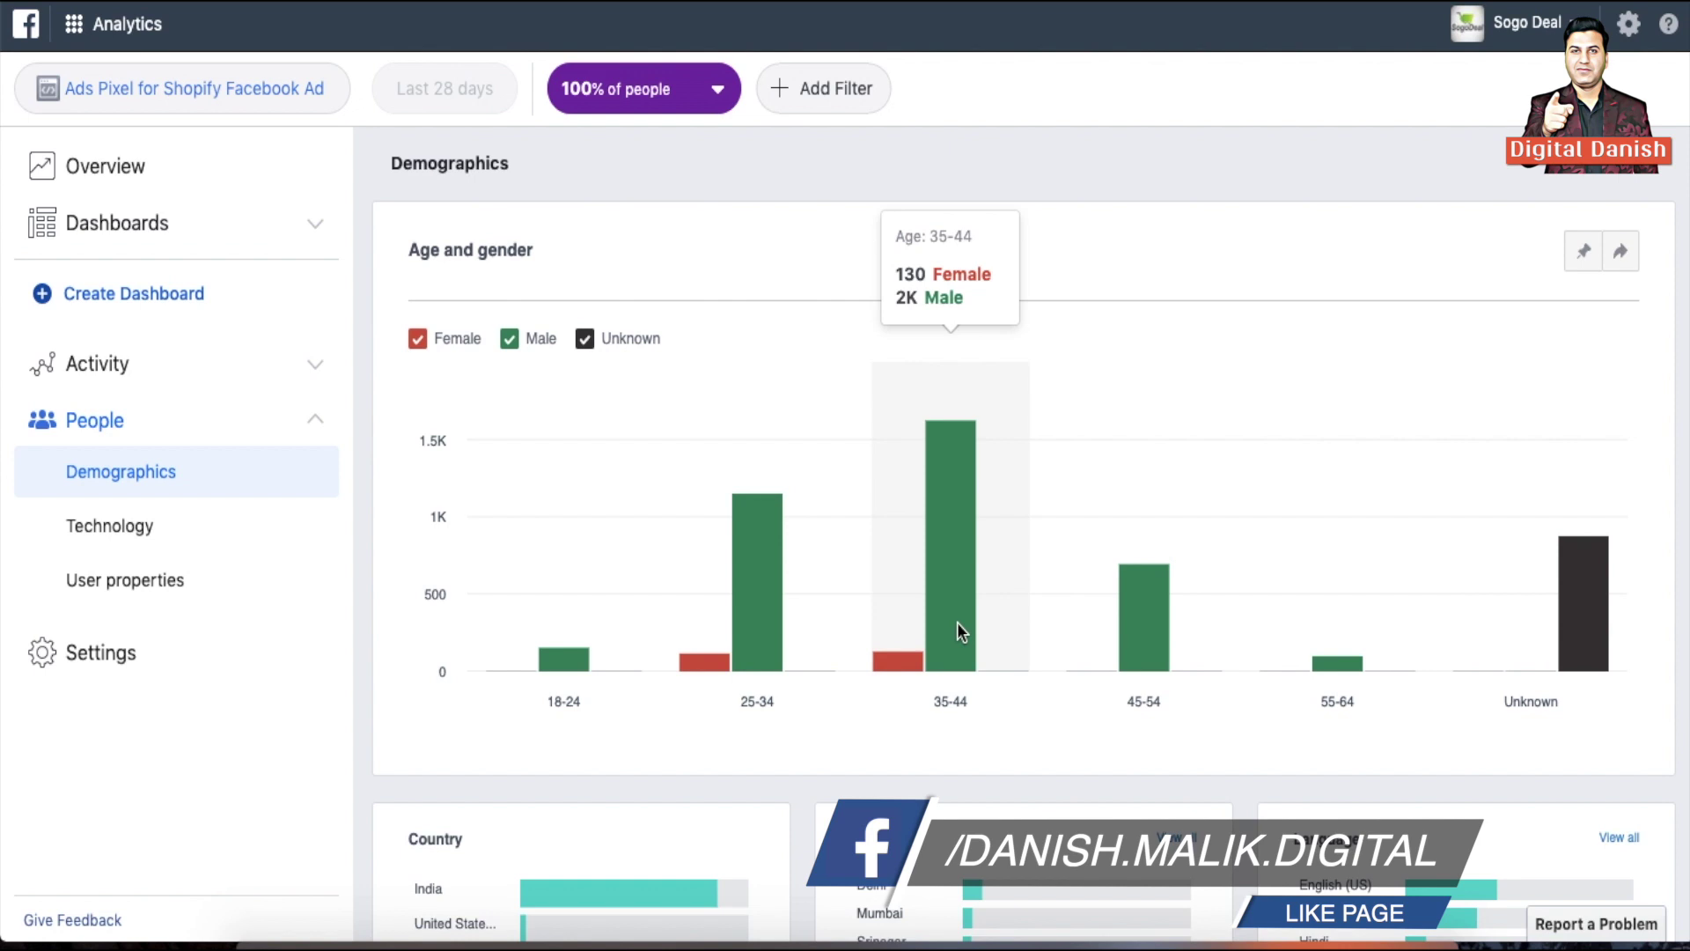
scroll(957, 621, "down", 2)
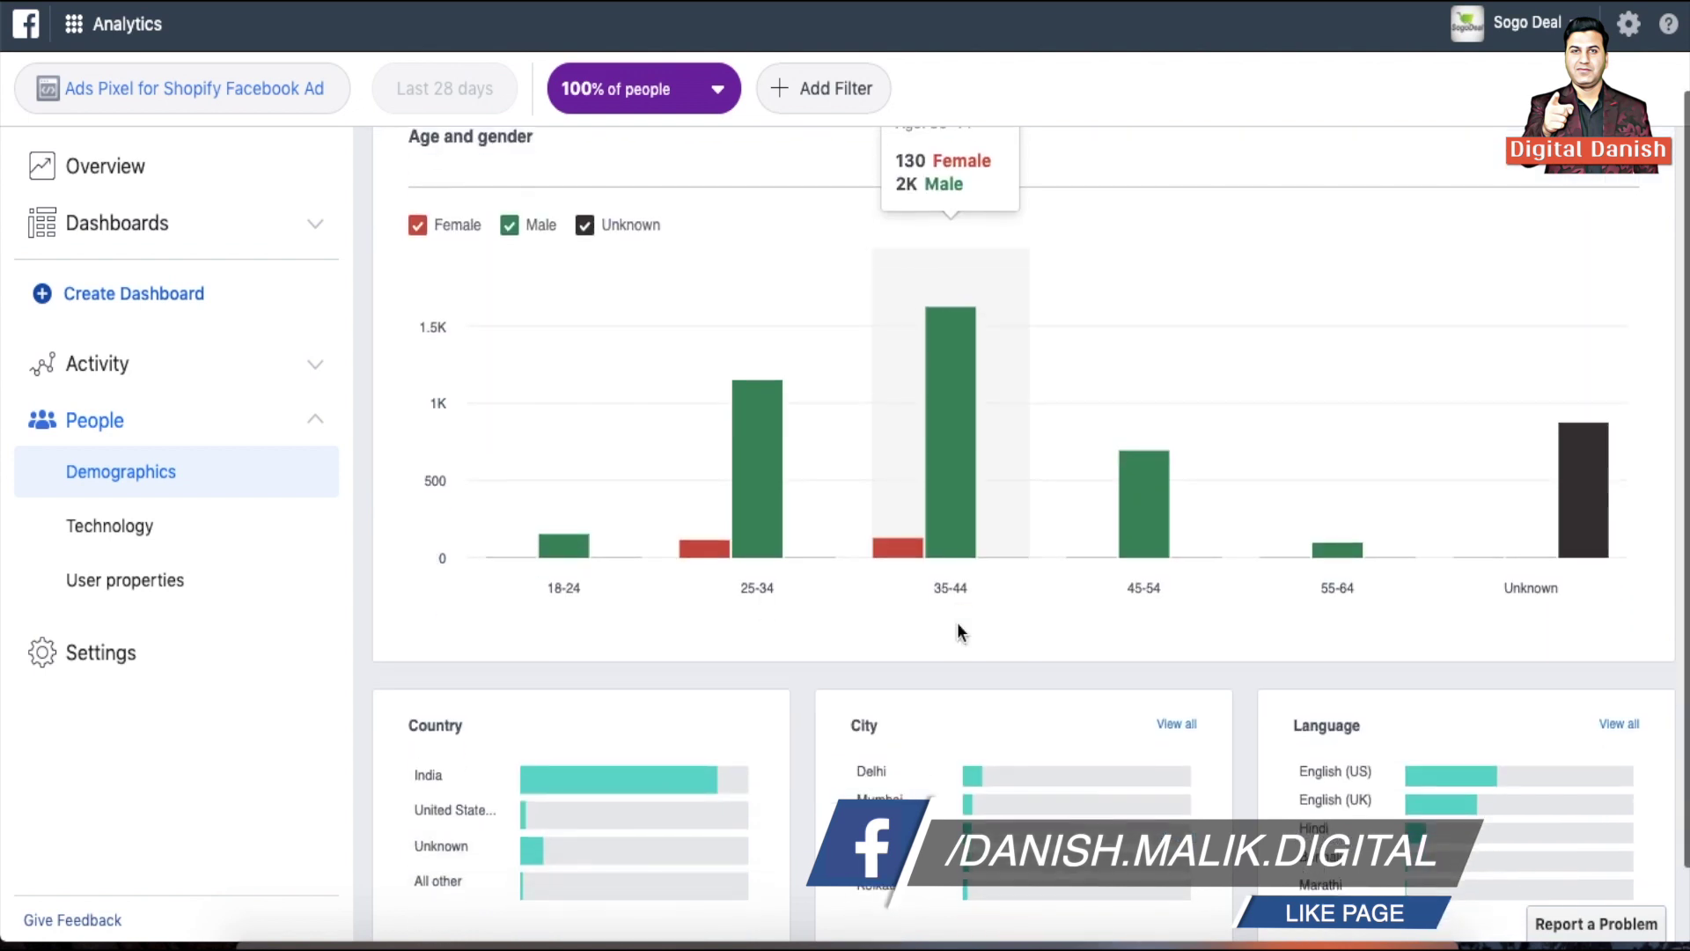
scroll(957, 621, "up", 1)
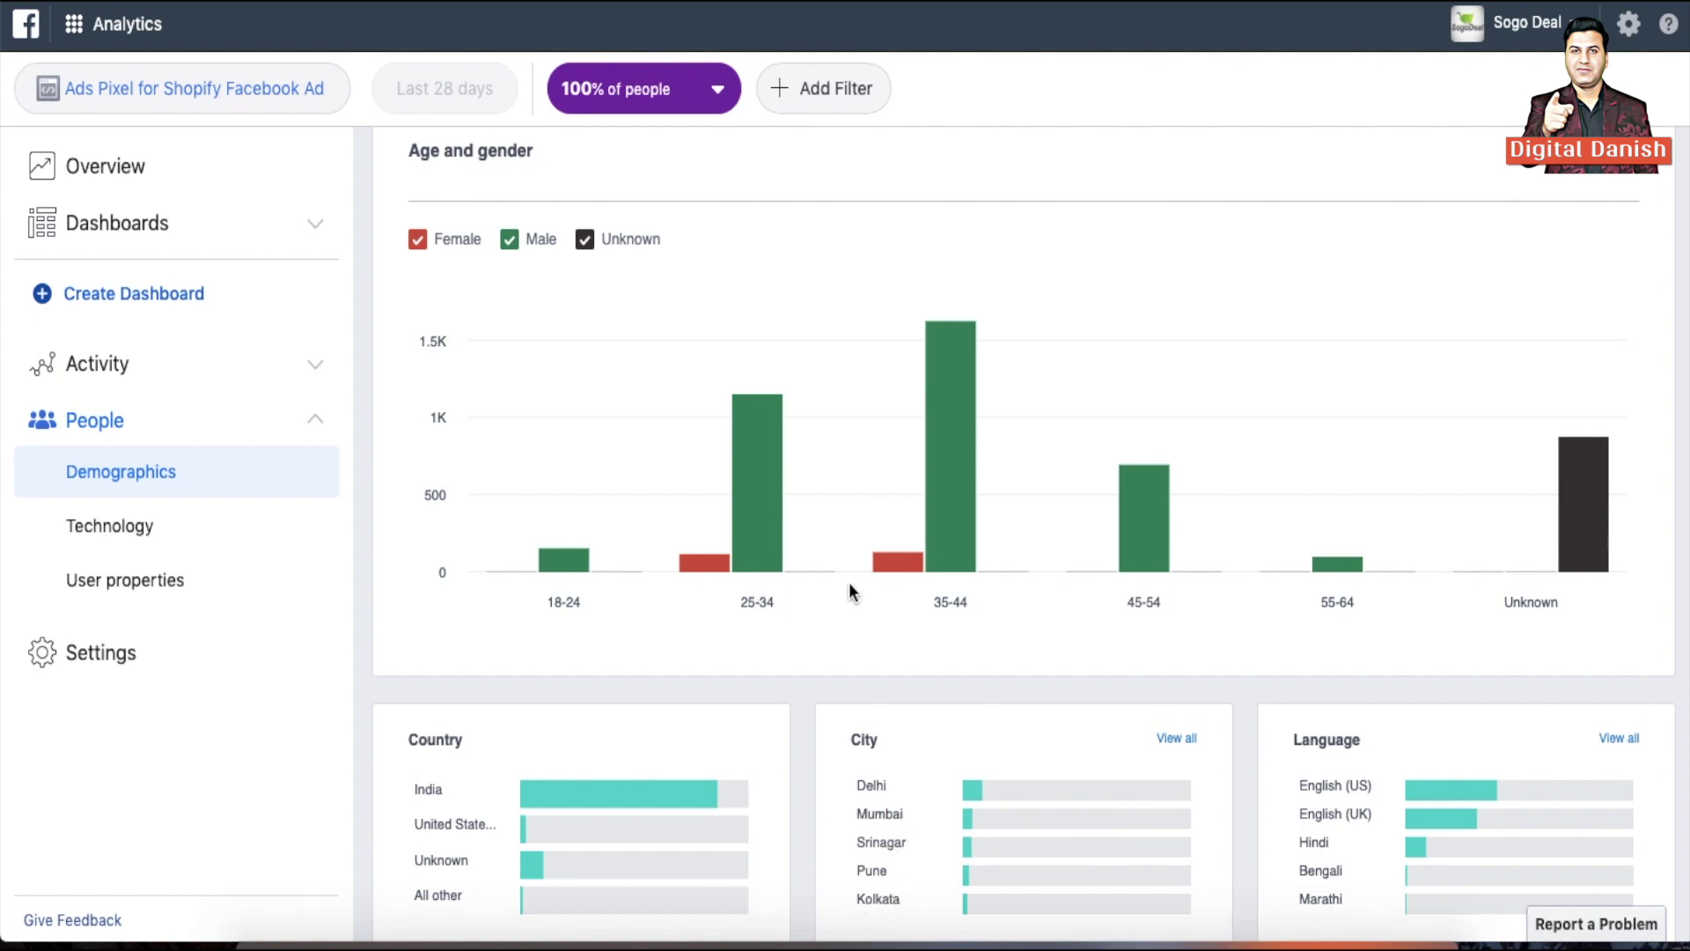
scroll(848, 581, "down", 2)
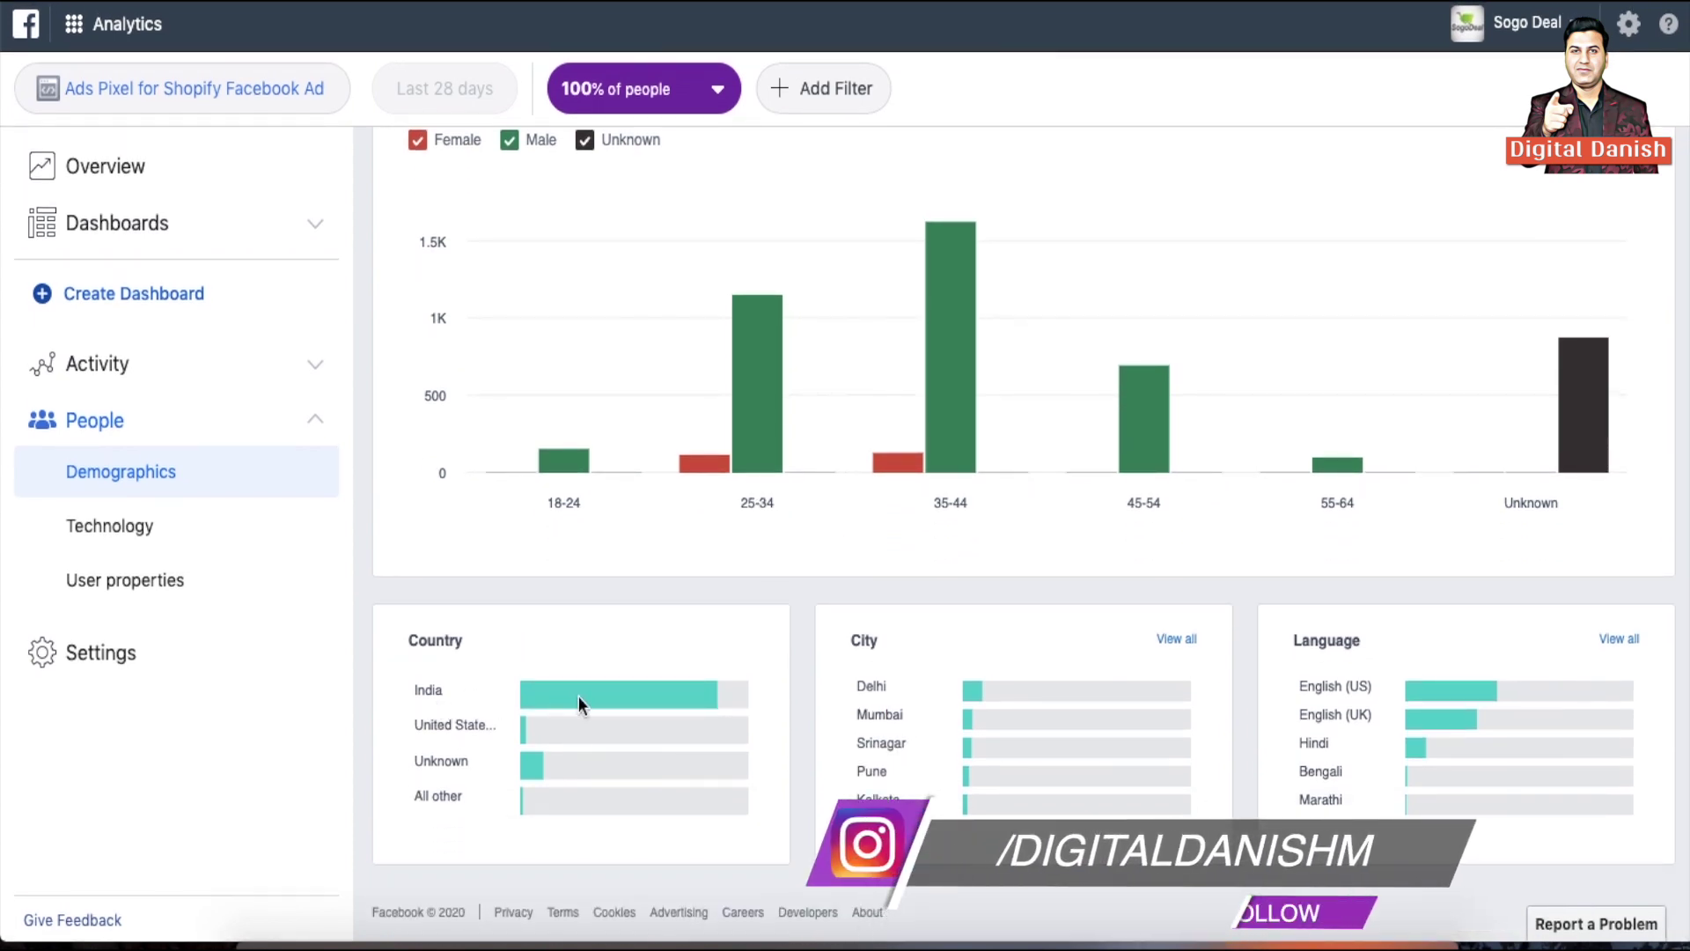
mouse_move(705, 684)
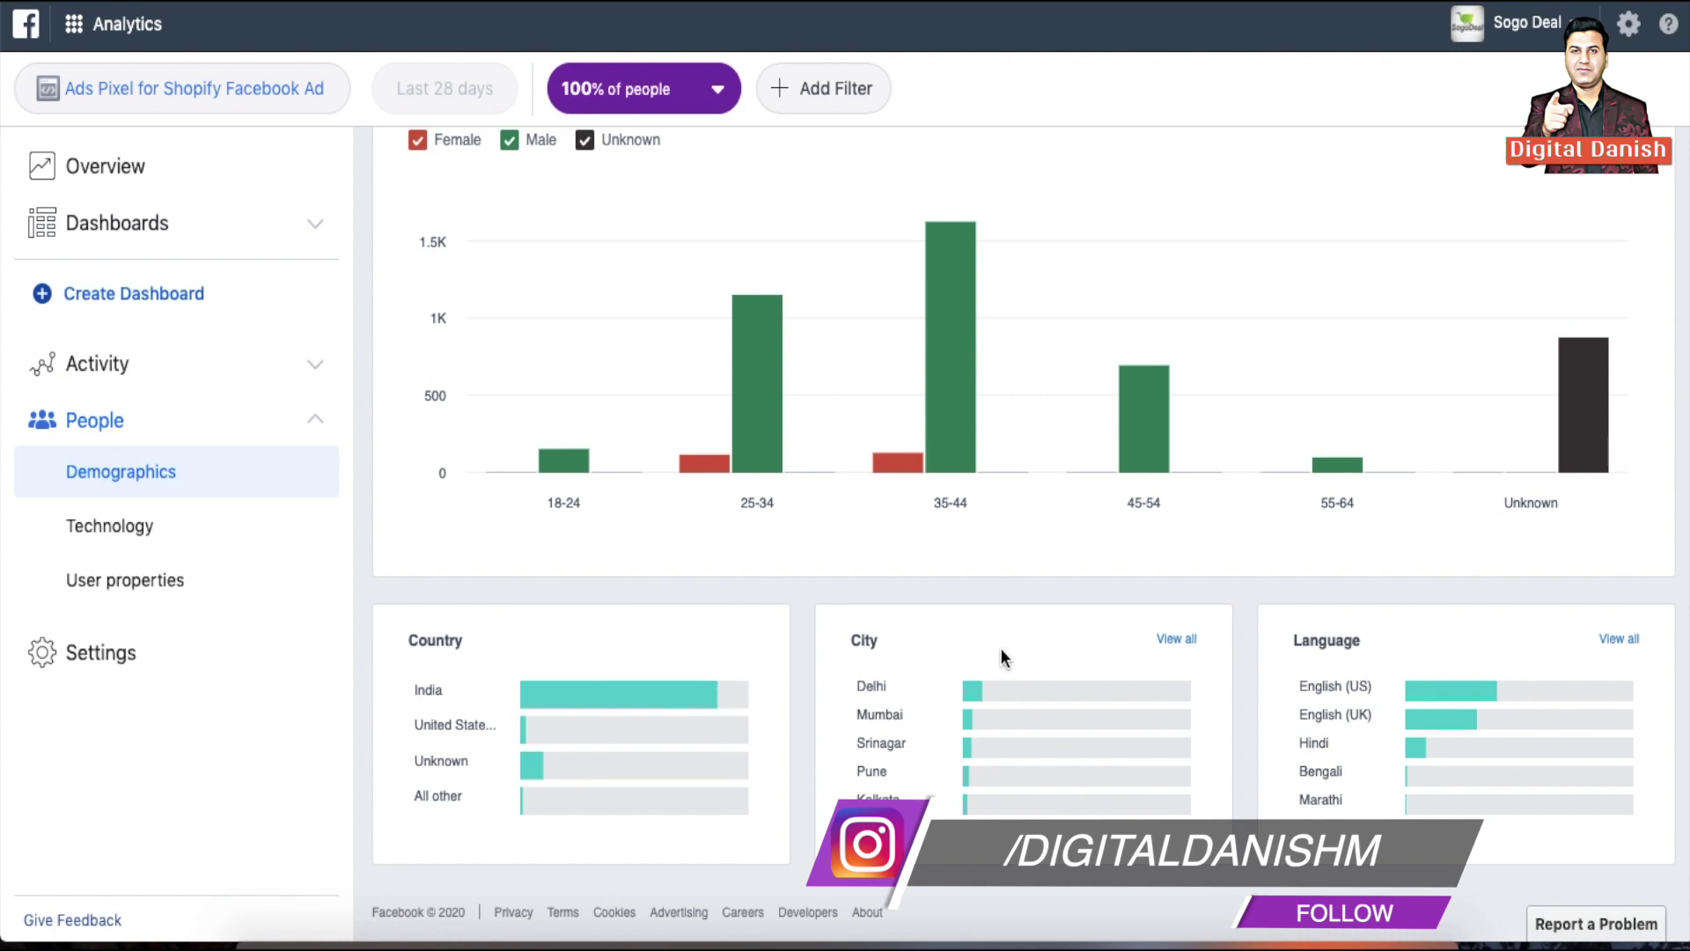
mouse_move(973, 816)
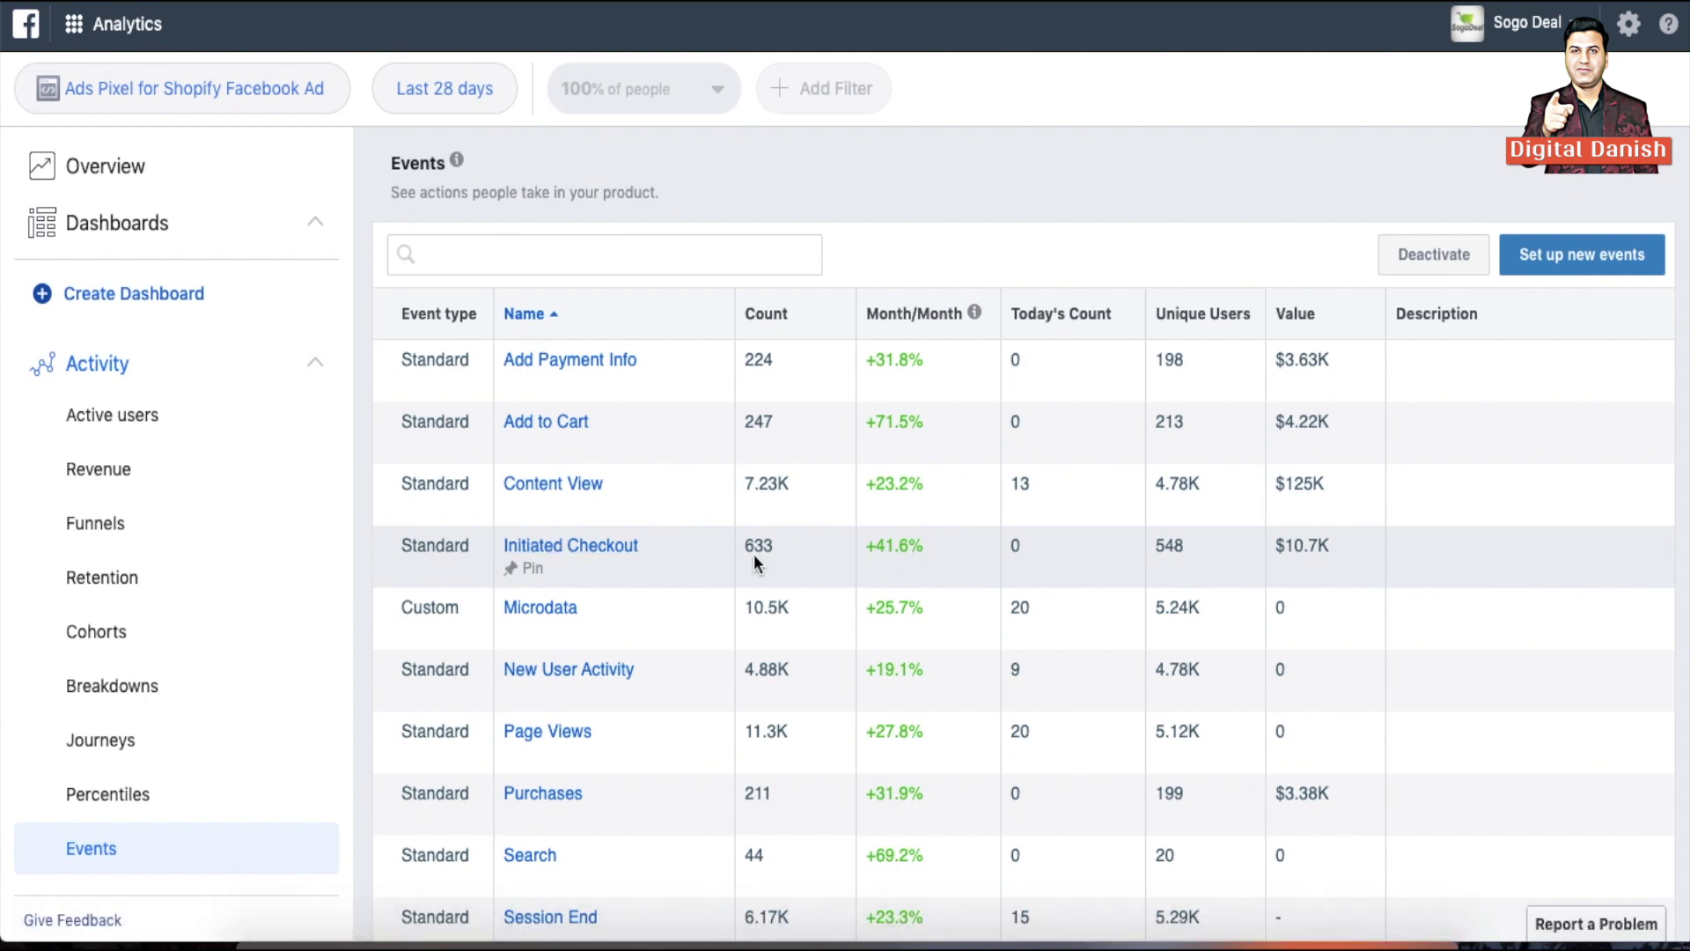
scroll(753, 553, "down", 2)
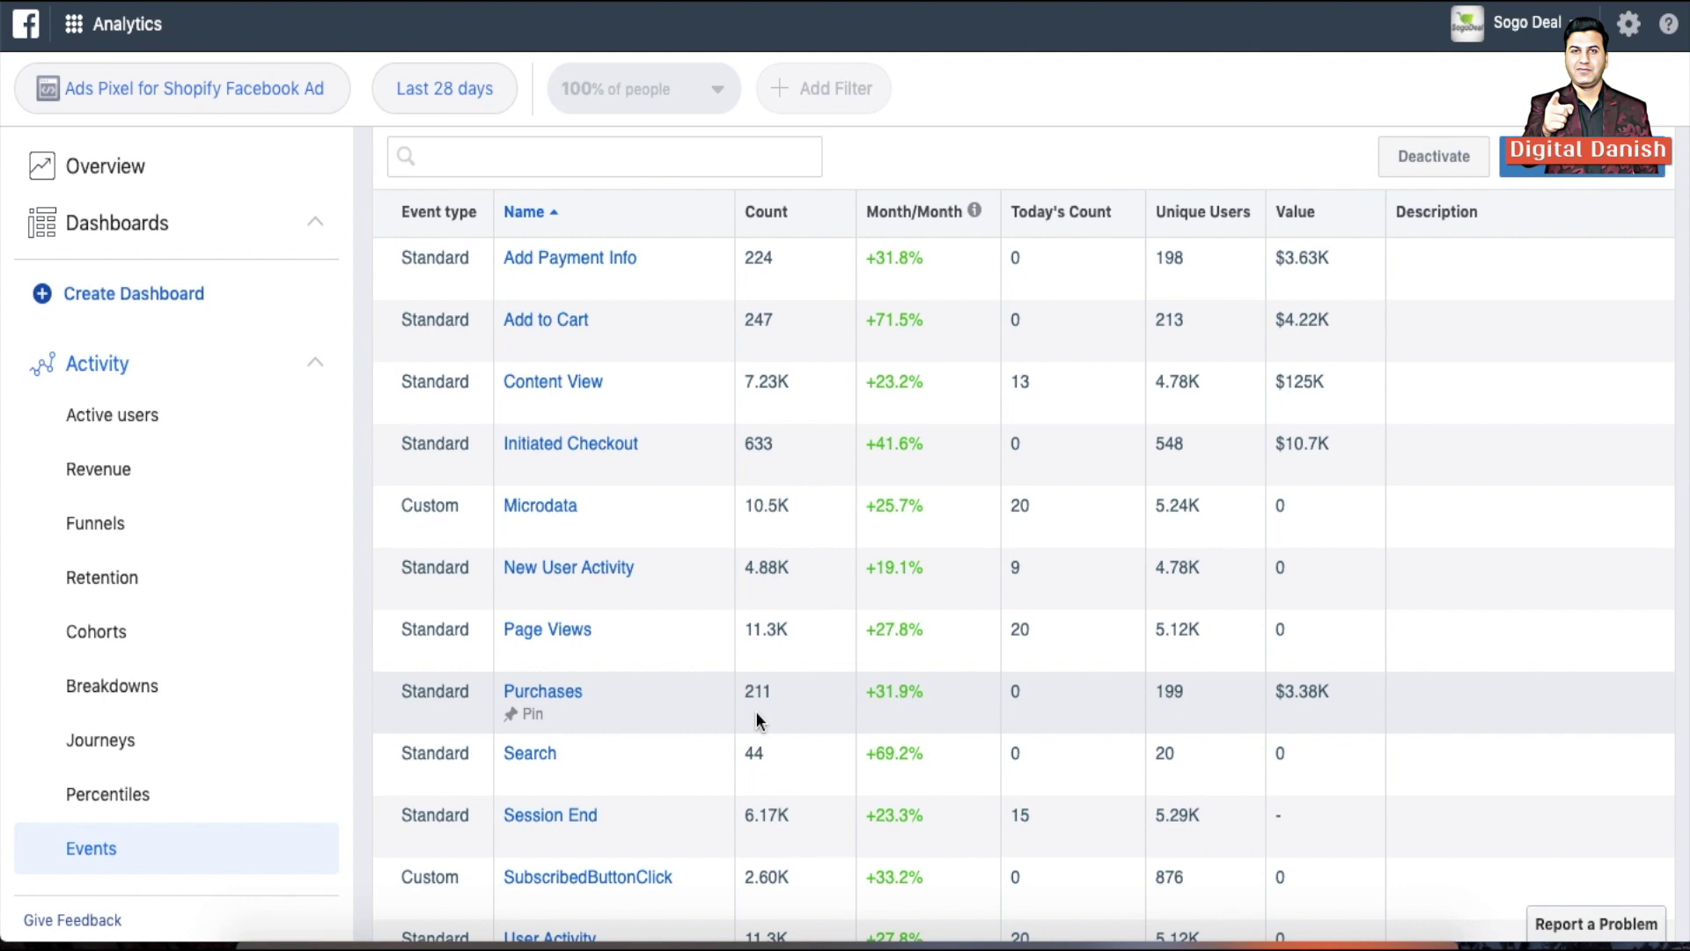
scroll(757, 711, "down", 1)
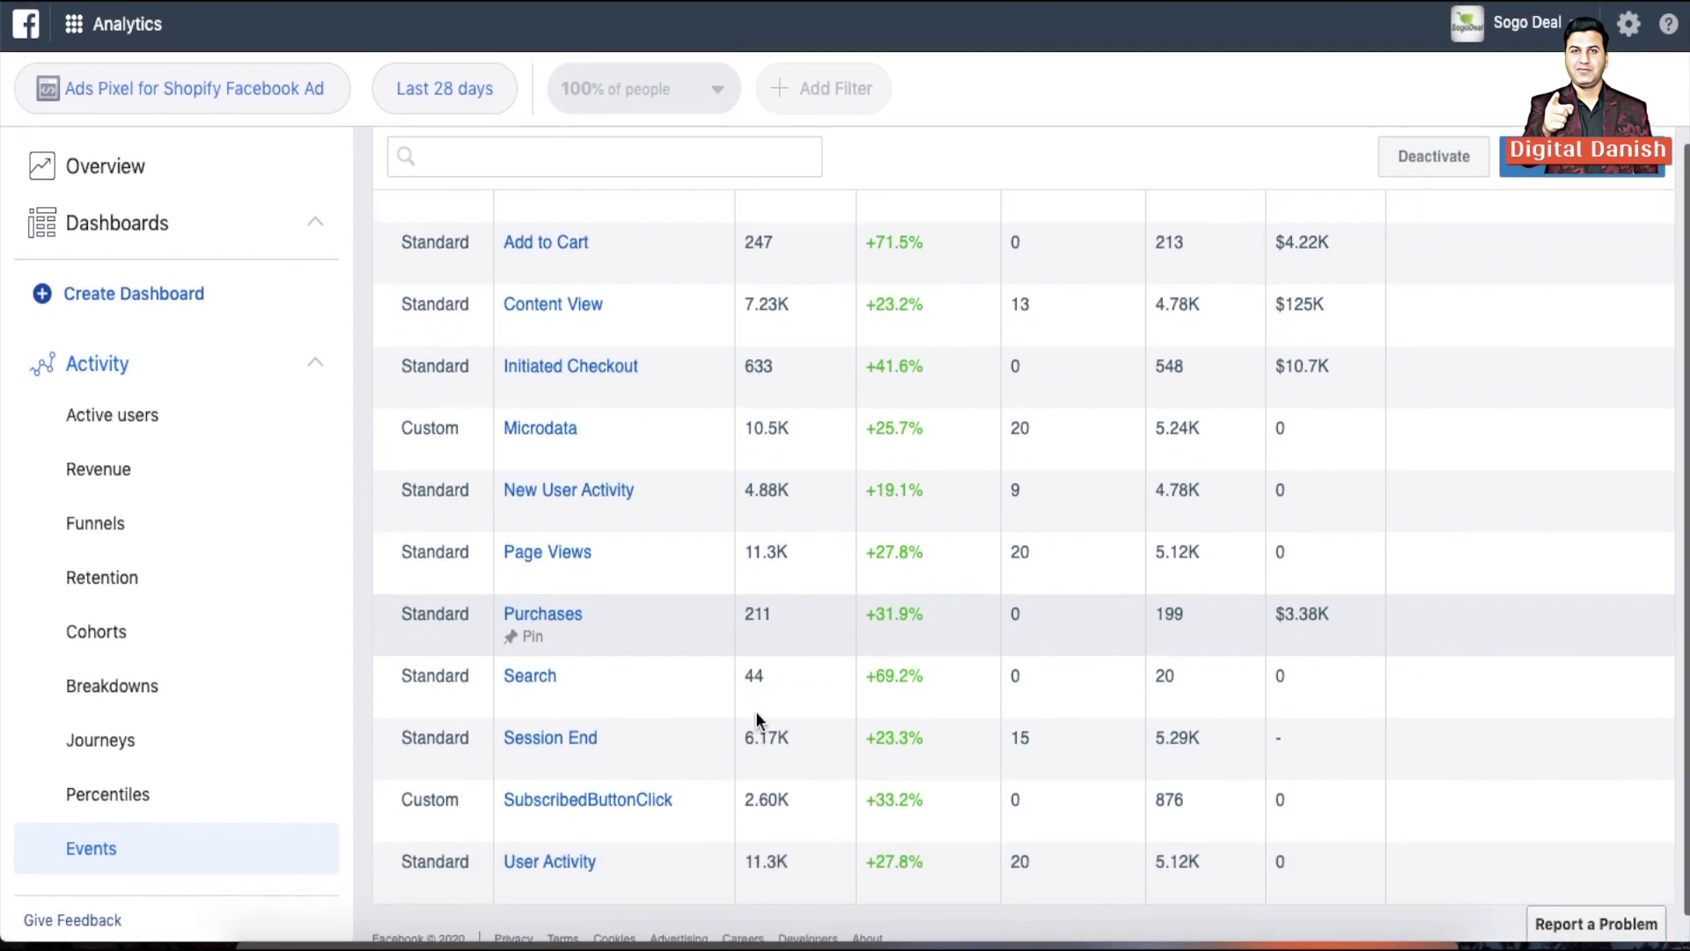
scroll(758, 712, "up", 3)
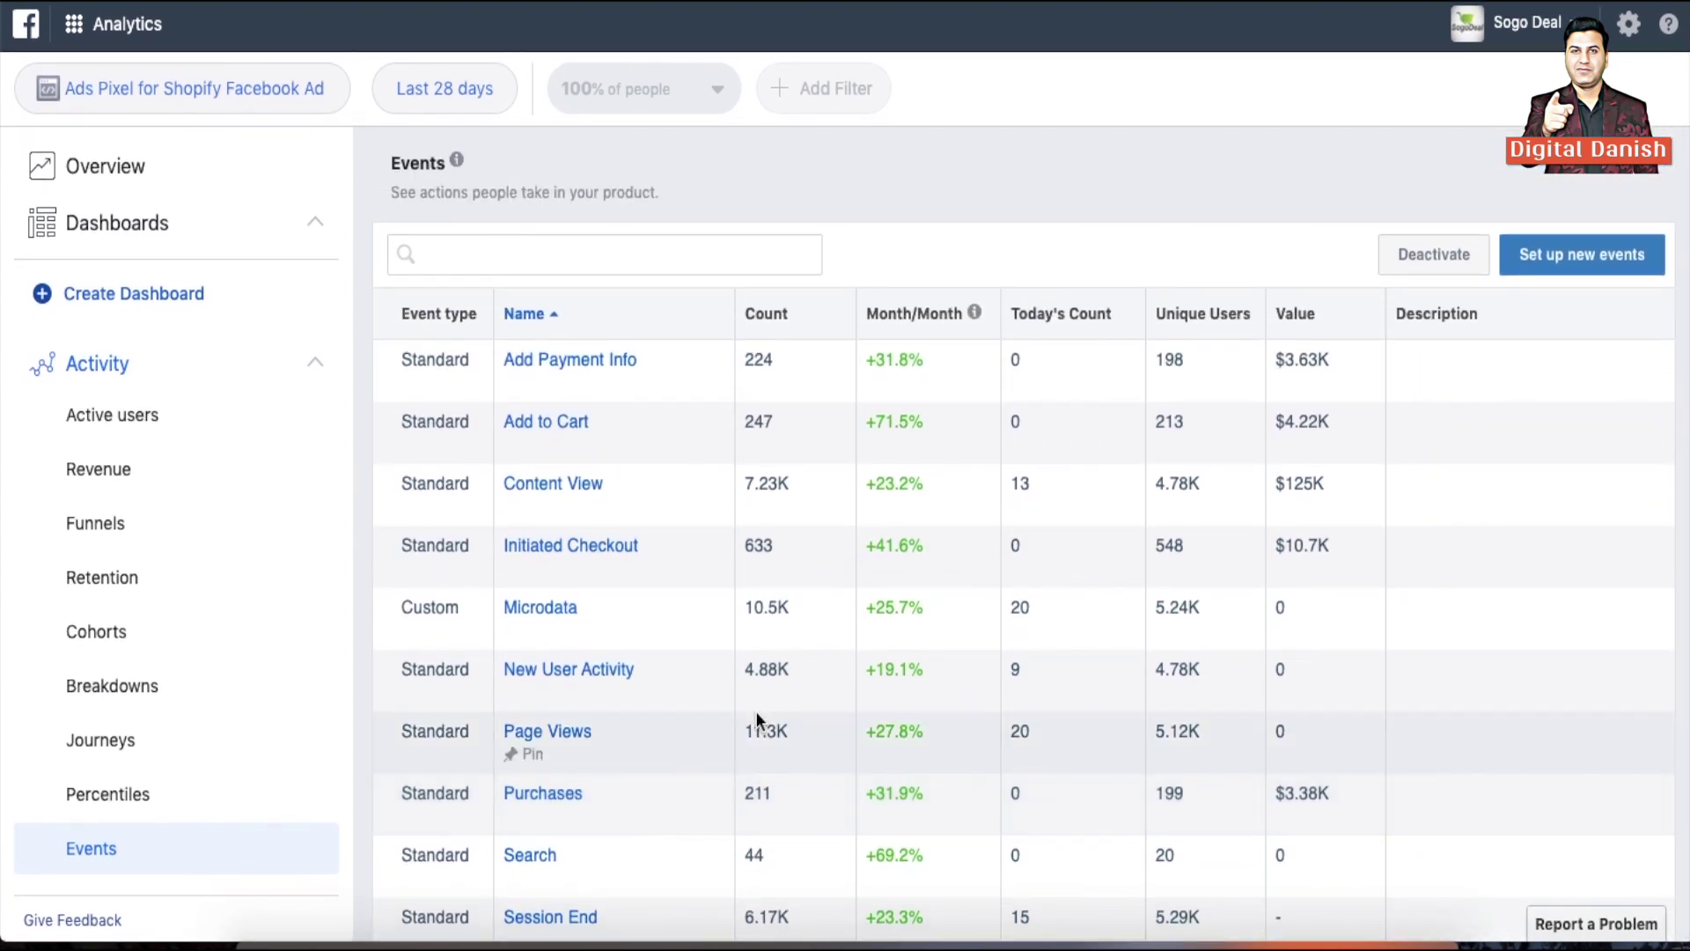